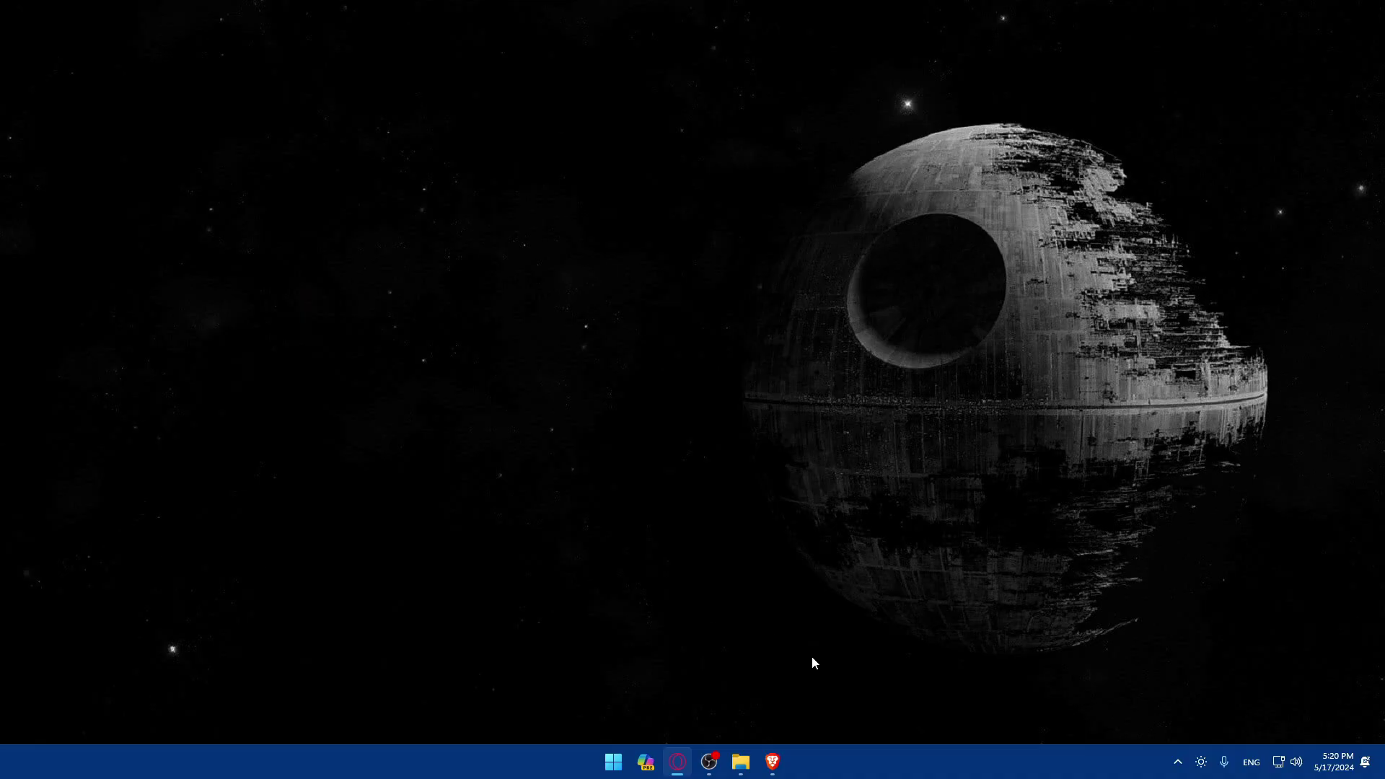
Step: Open Brave and load godaddy.com, correcting the mistyped address
click(772, 761)
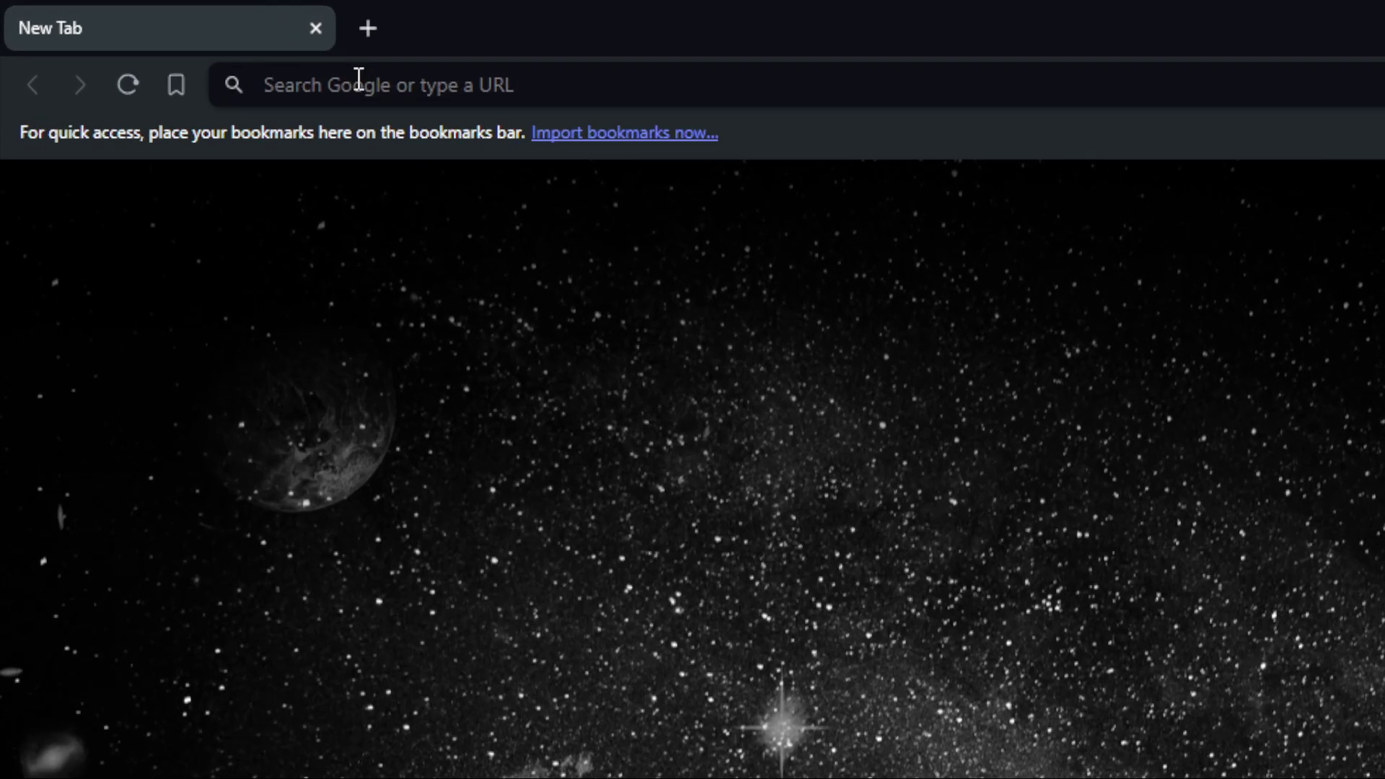
click(183, 40)
text(go)
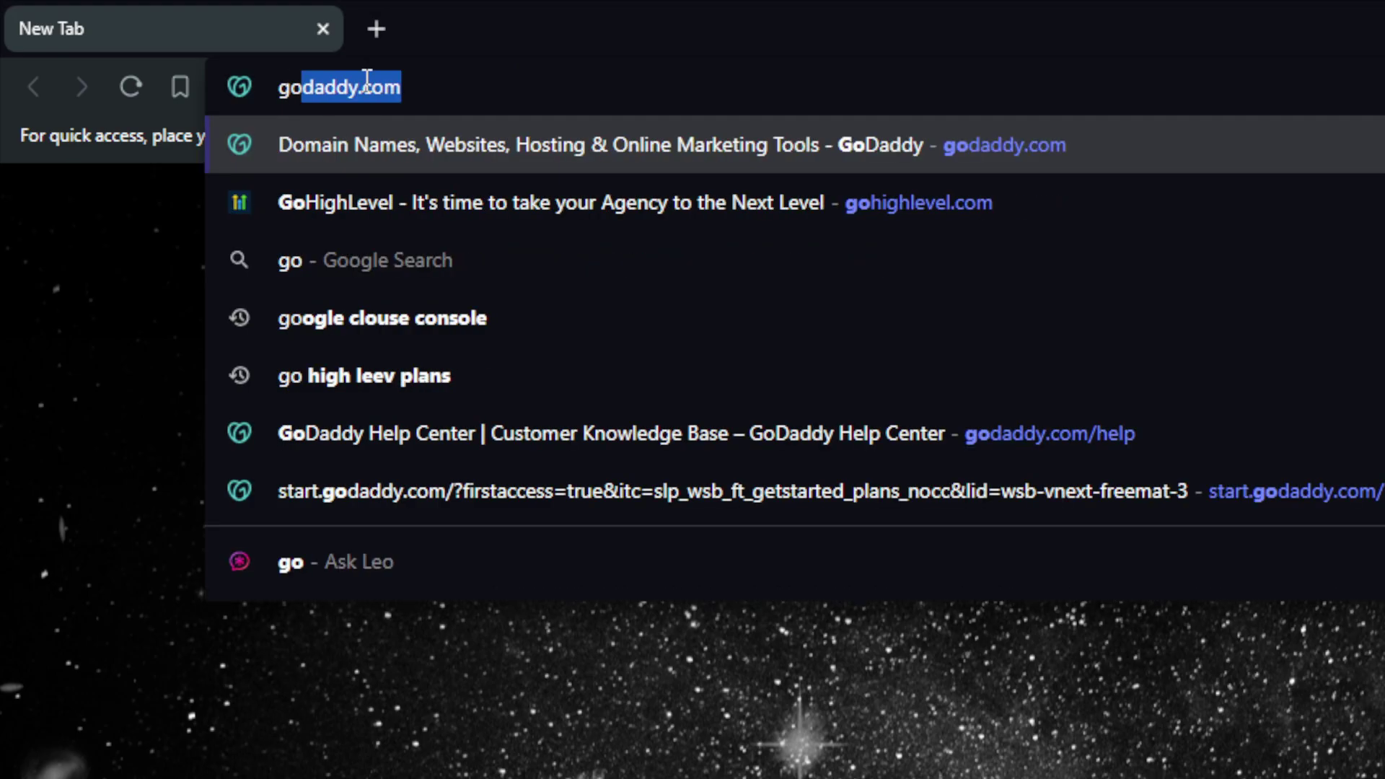
text(daddy.ciomn)
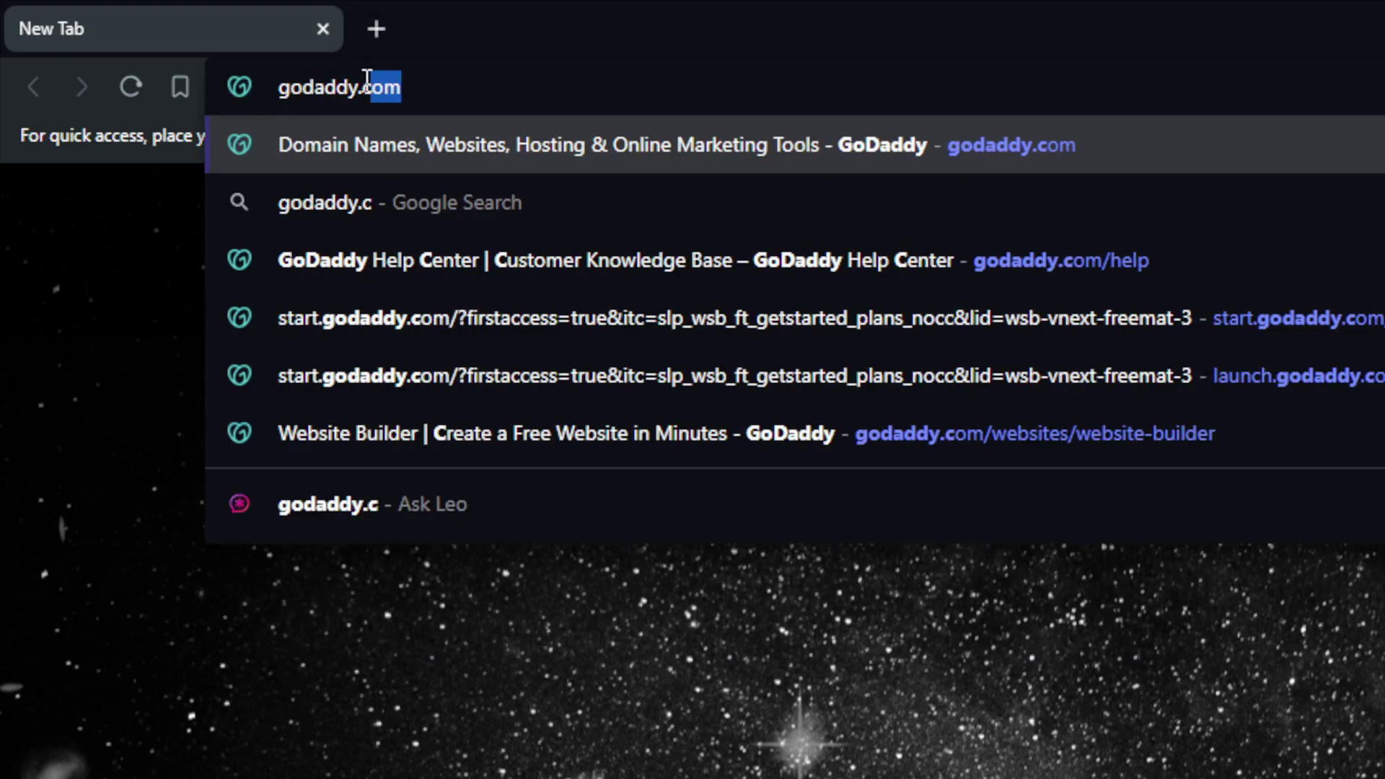
key(BackSpace)
key(BackSpace)
key(BackSpace)
key(BackSpace)
text(om)
key(Return)
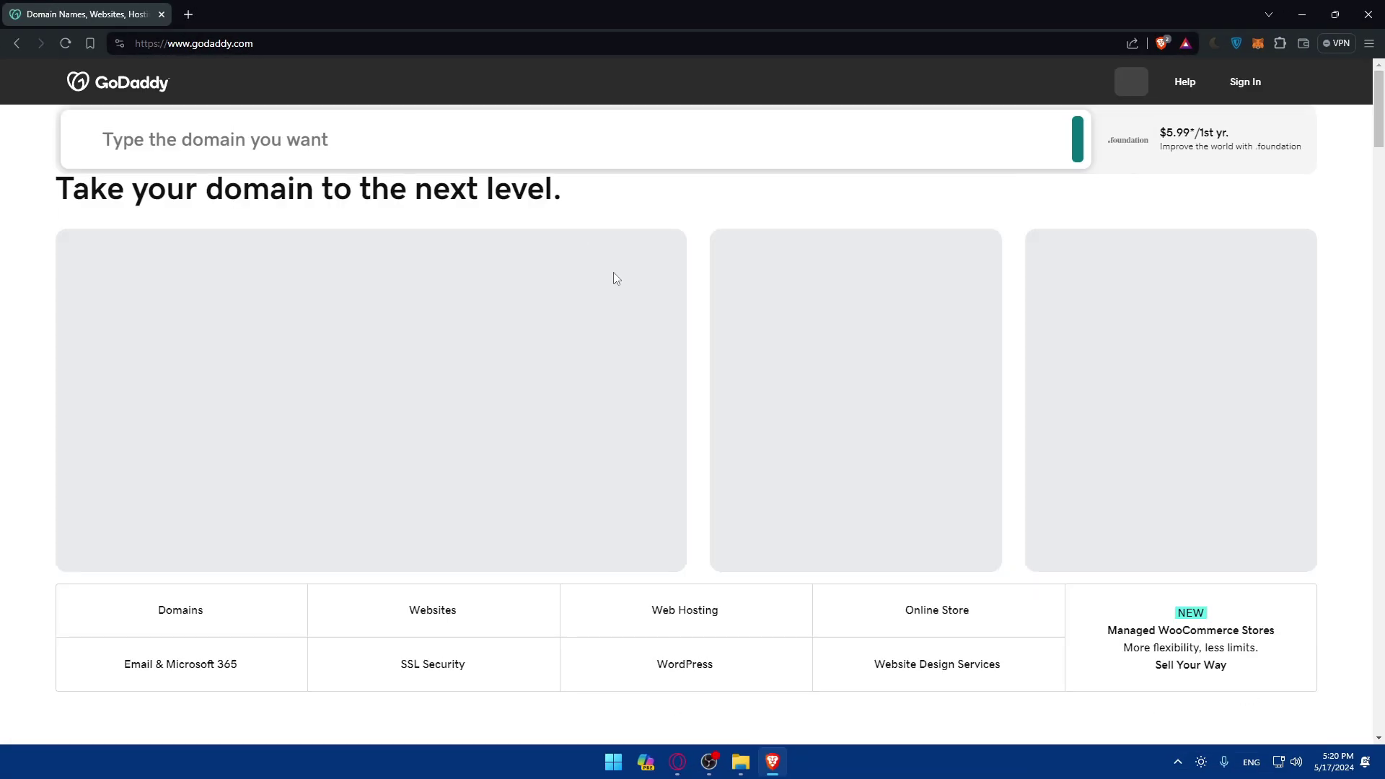
Step: Dismiss the currency notice and choose Website Builder from the Websites menu
click(1333, 89)
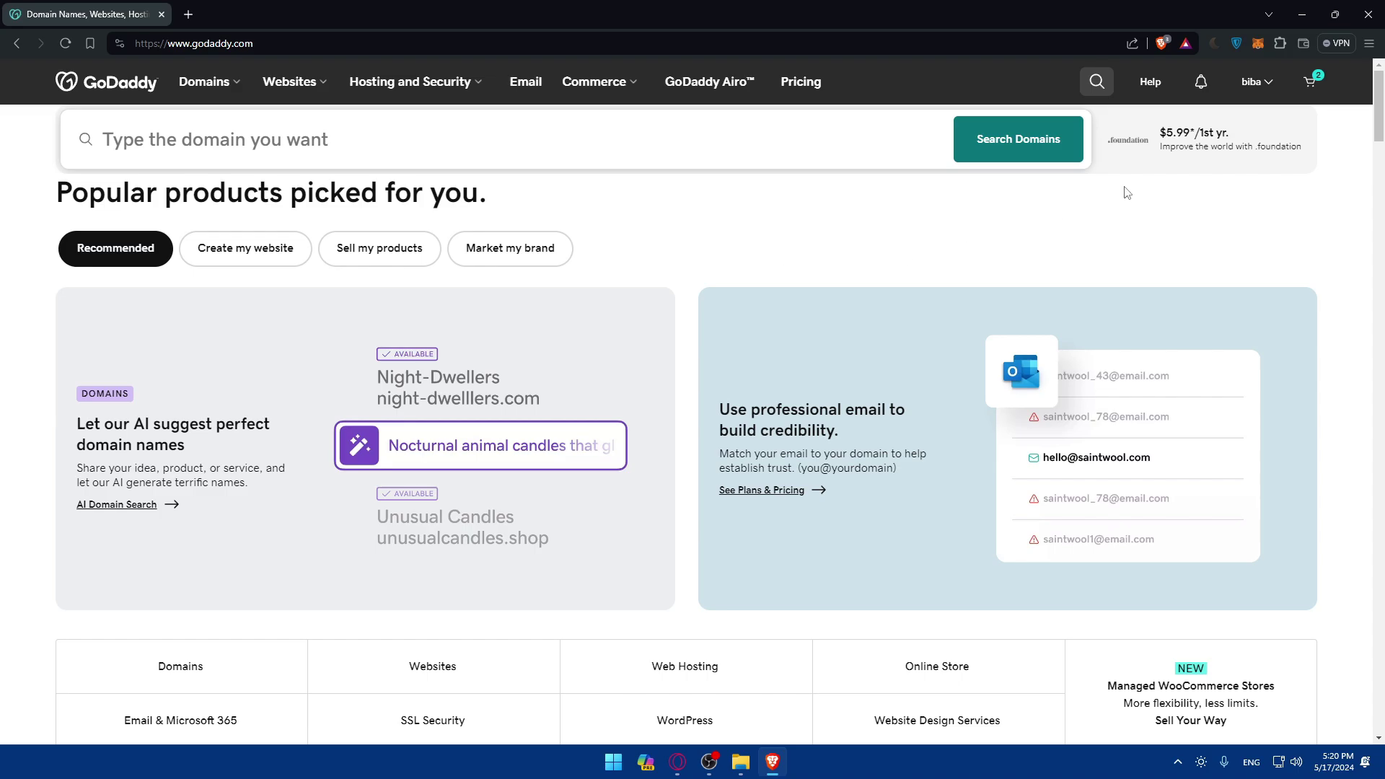
scroll(915, 246, down, 3)
scroll(916, 246, up, 3)
click(1255, 84)
click(294, 81)
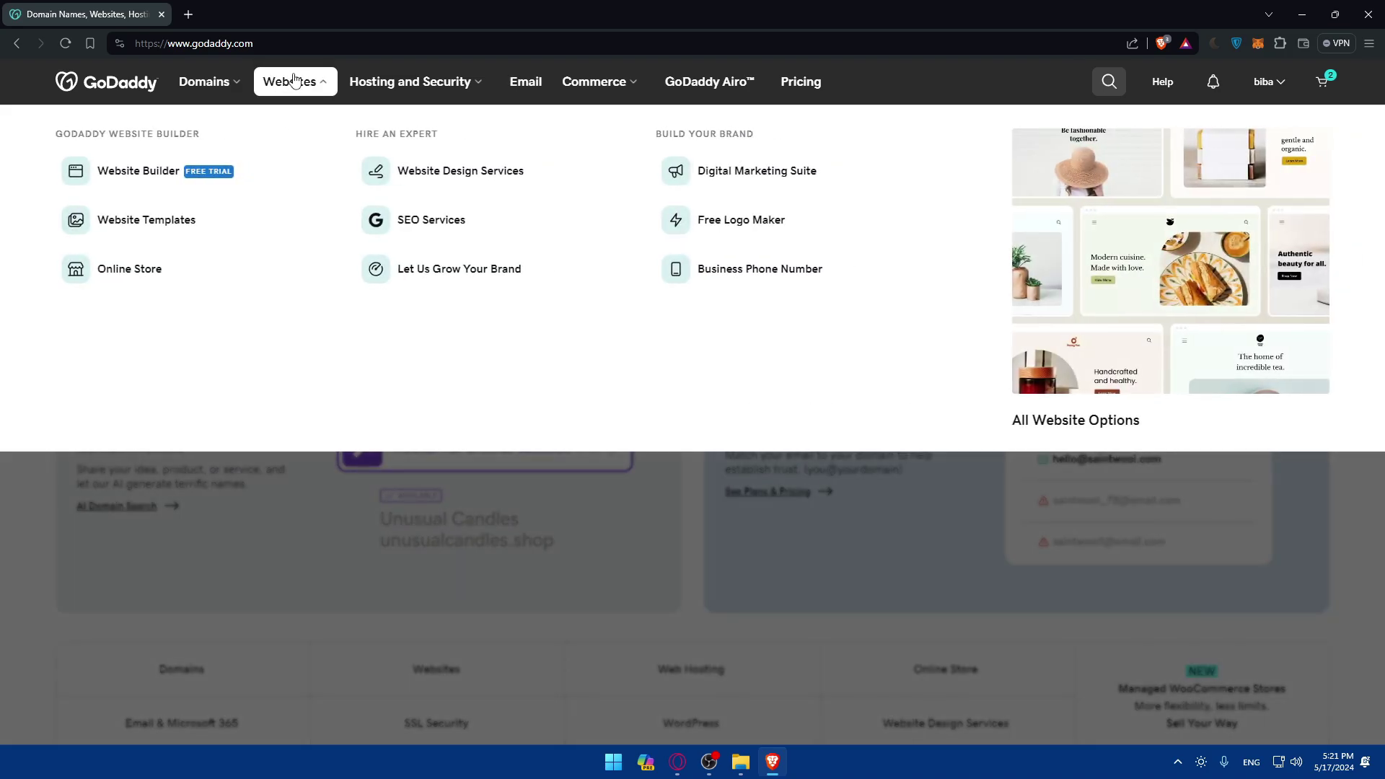
click(136, 172)
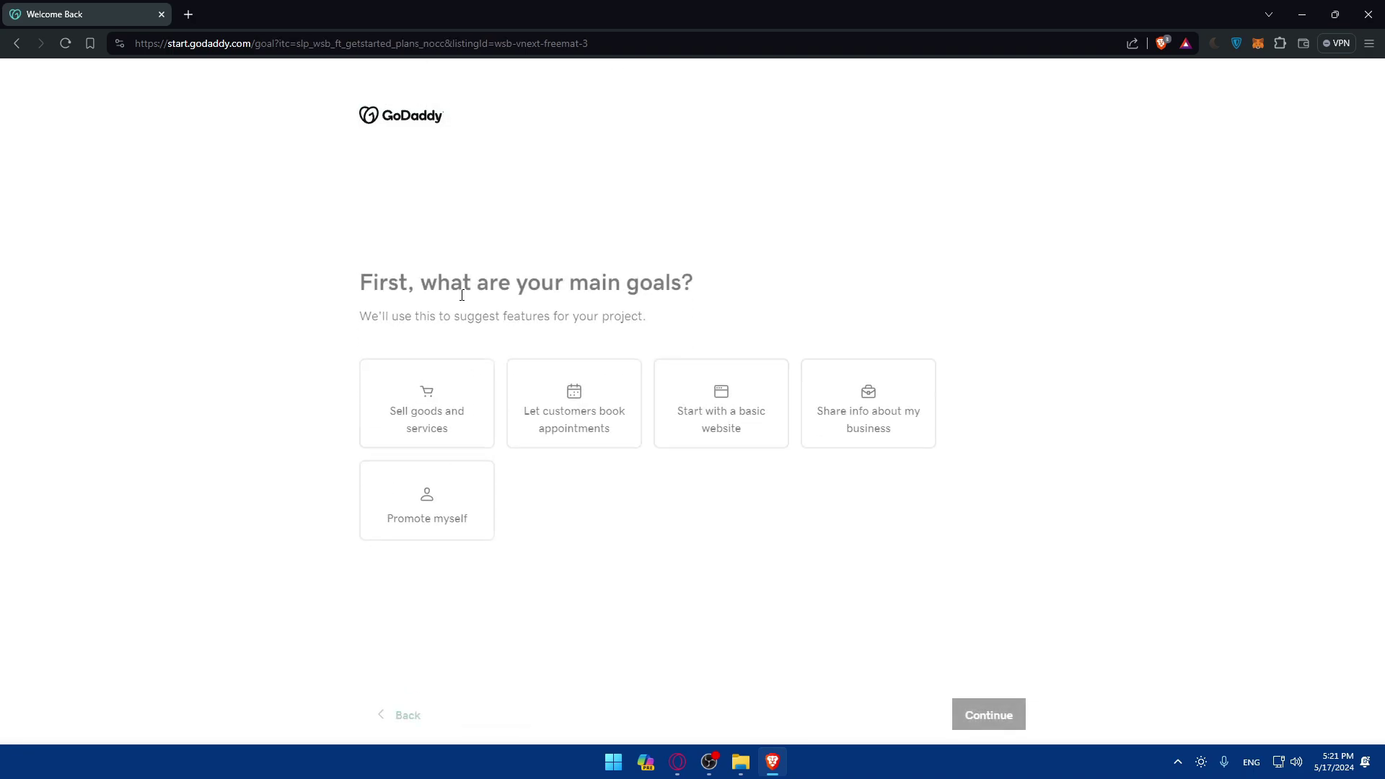
Step: Answer the setup questions: Sell goods and services, On my website, just getting started, Bakery
click(426, 308)
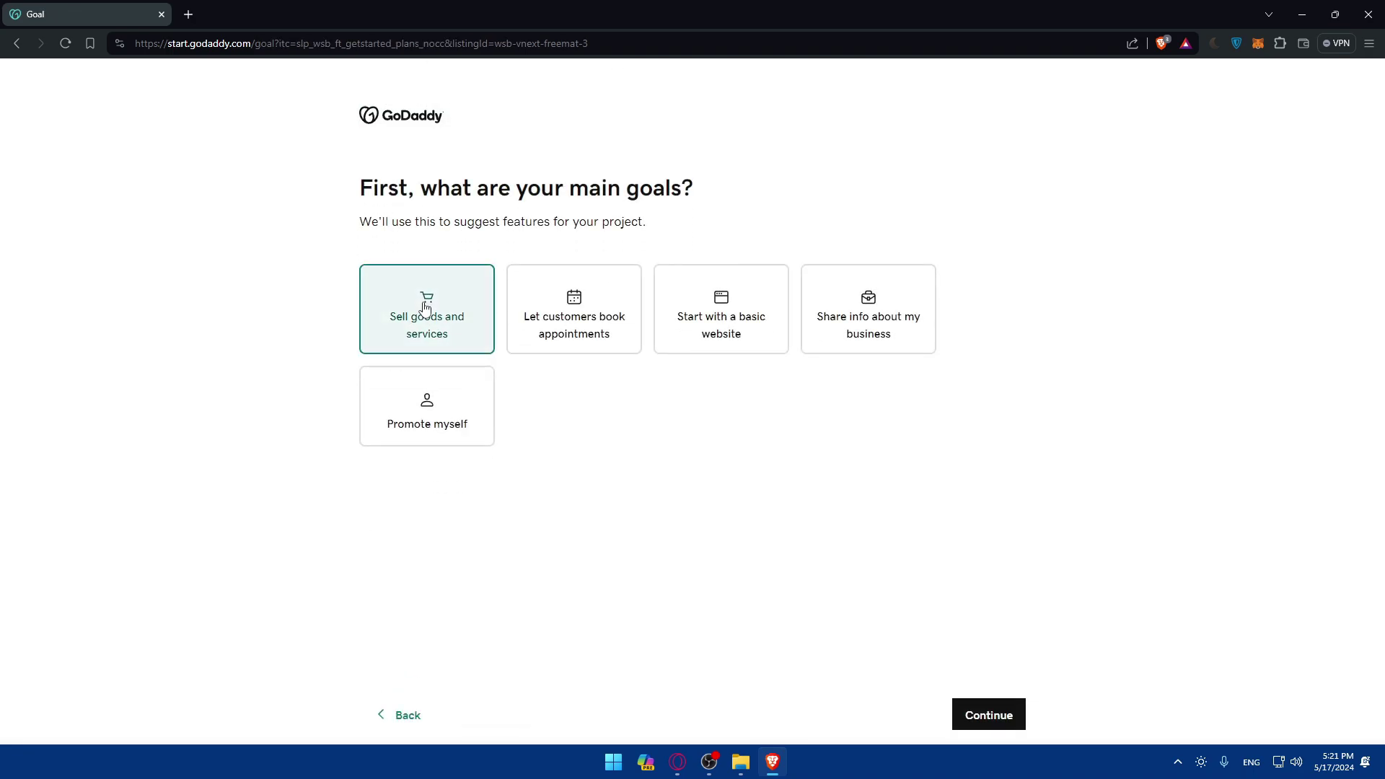
click(971, 714)
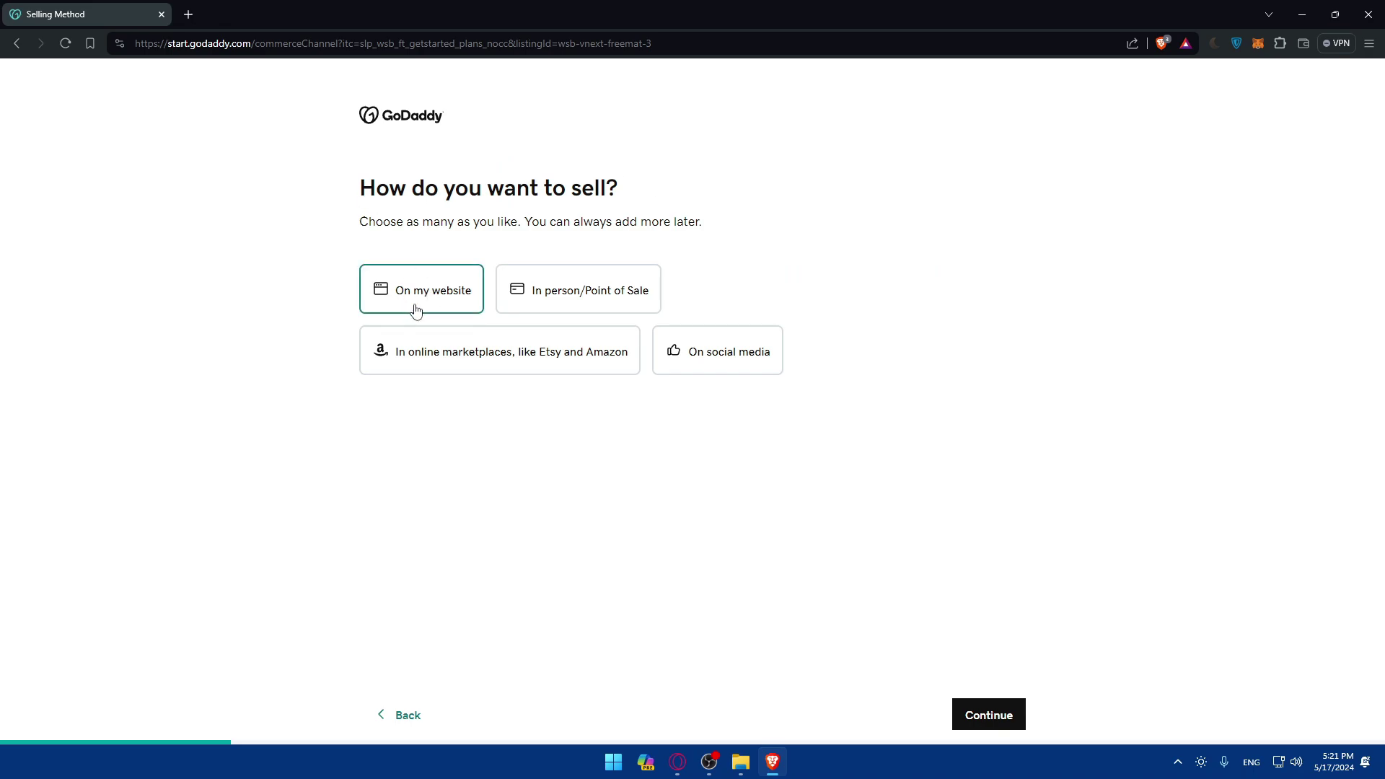
click(415, 306)
click(981, 715)
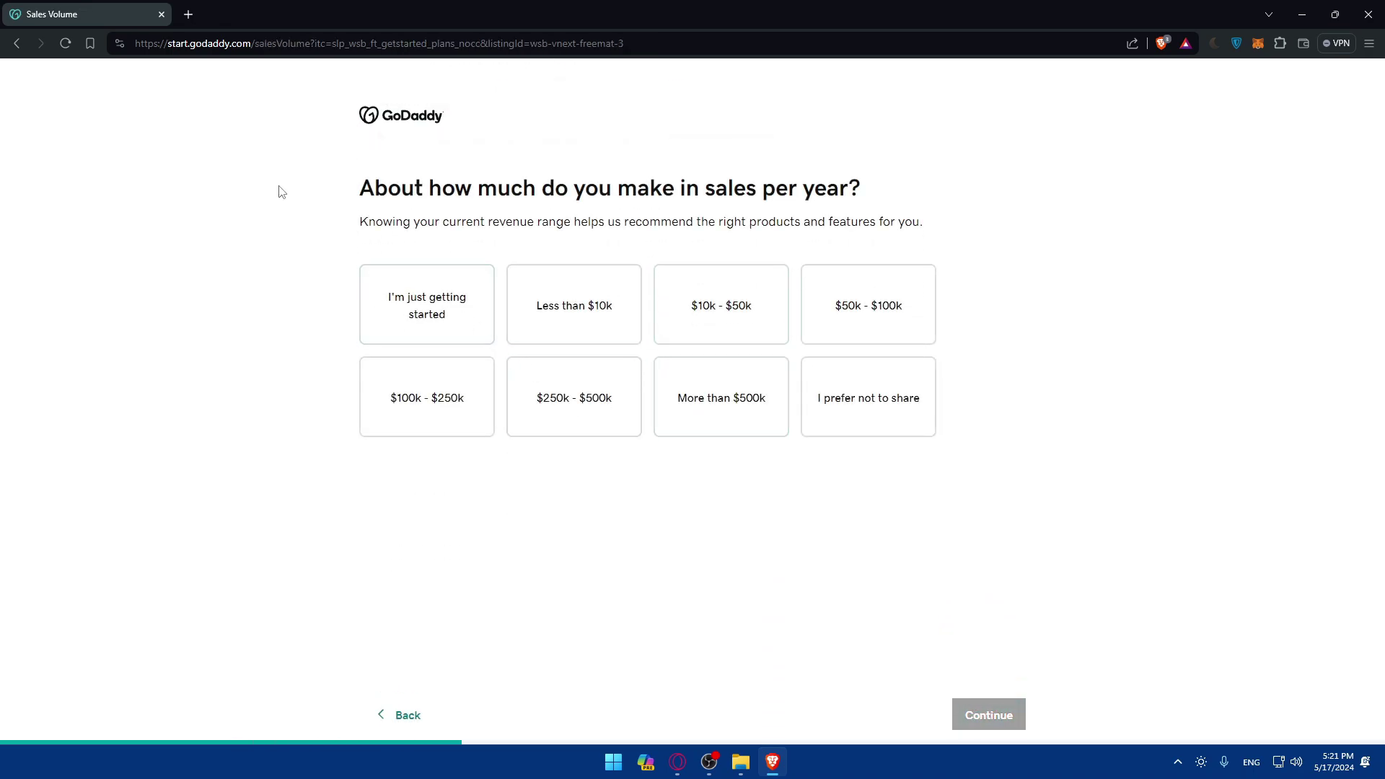
click(429, 311)
click(1020, 725)
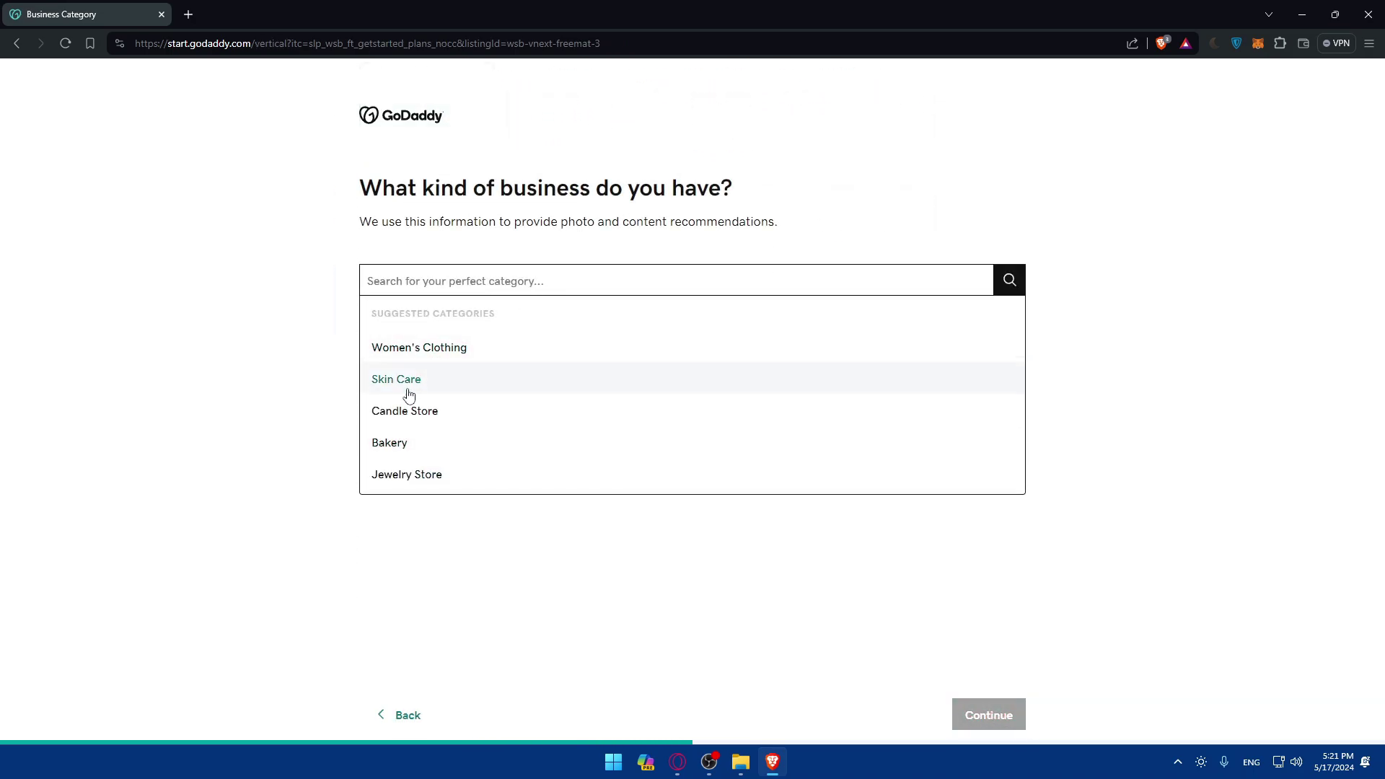
click(454, 446)
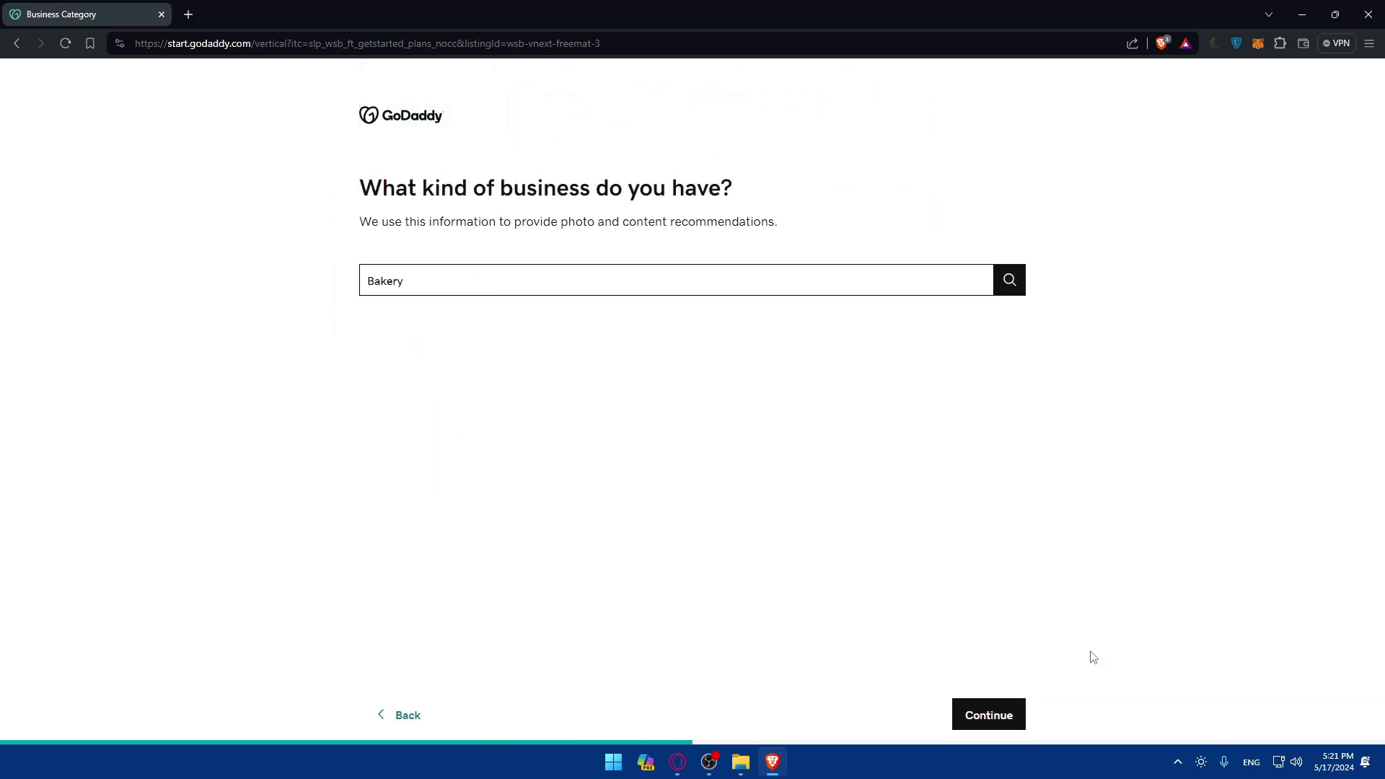
click(1014, 717)
Step: Name the business Omix Store, replace the contact phone with the saved number, and build the site
click(455, 280)
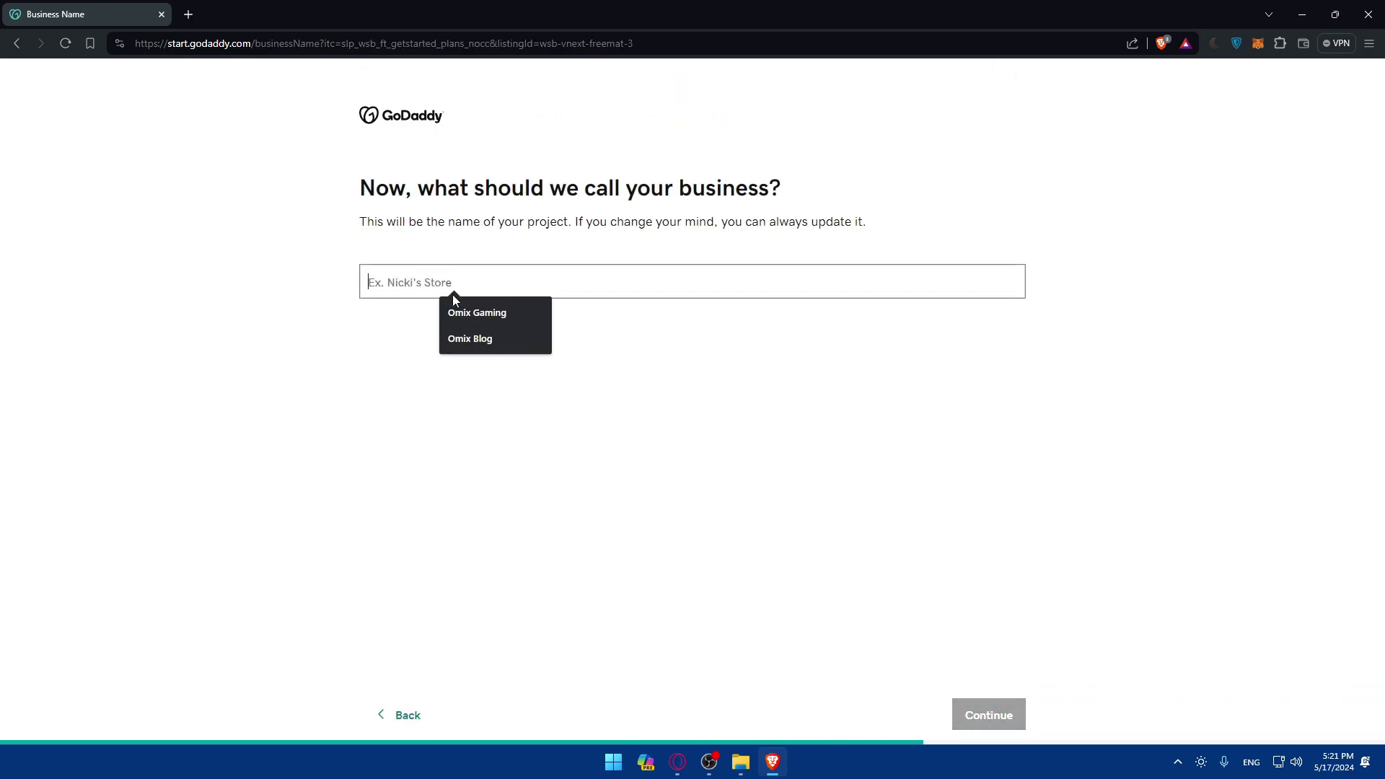
text(Omi)
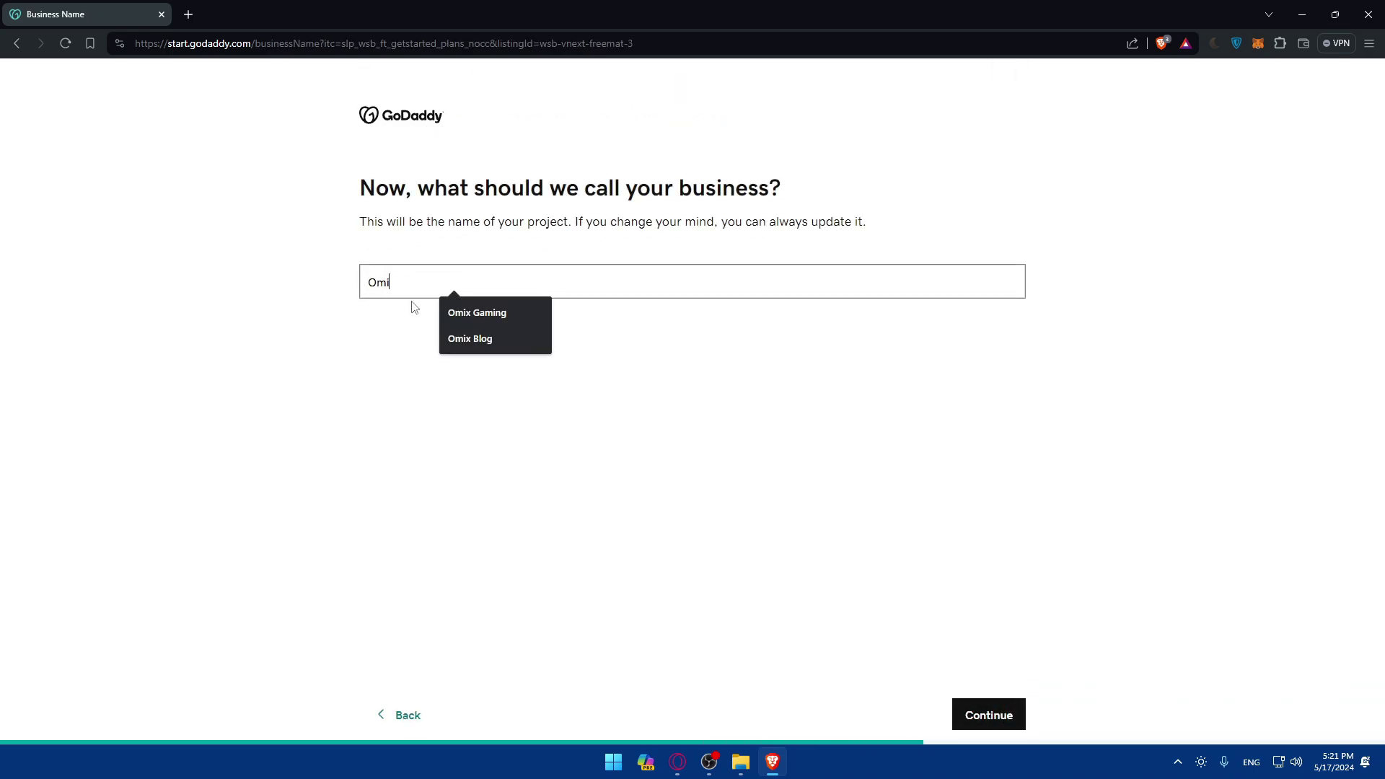
text(x Store)
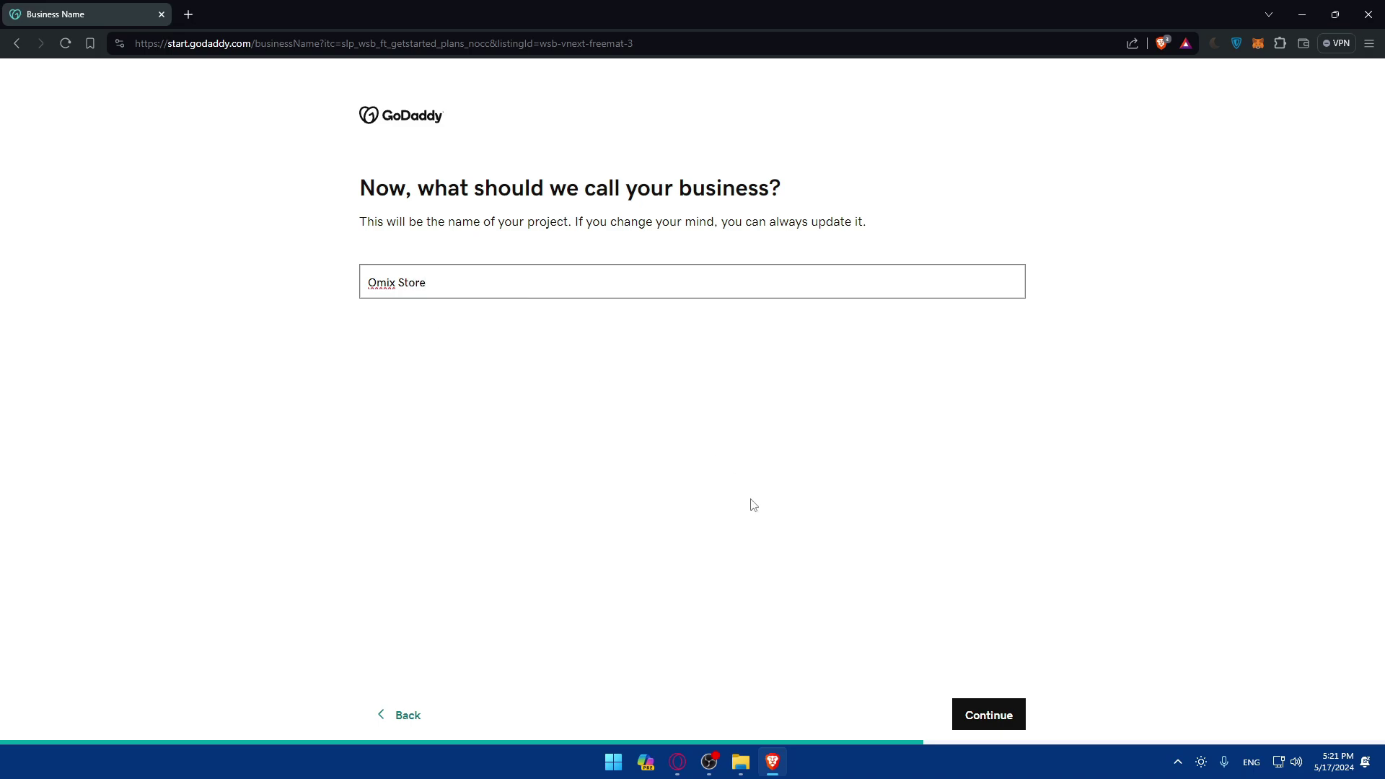
click(977, 714)
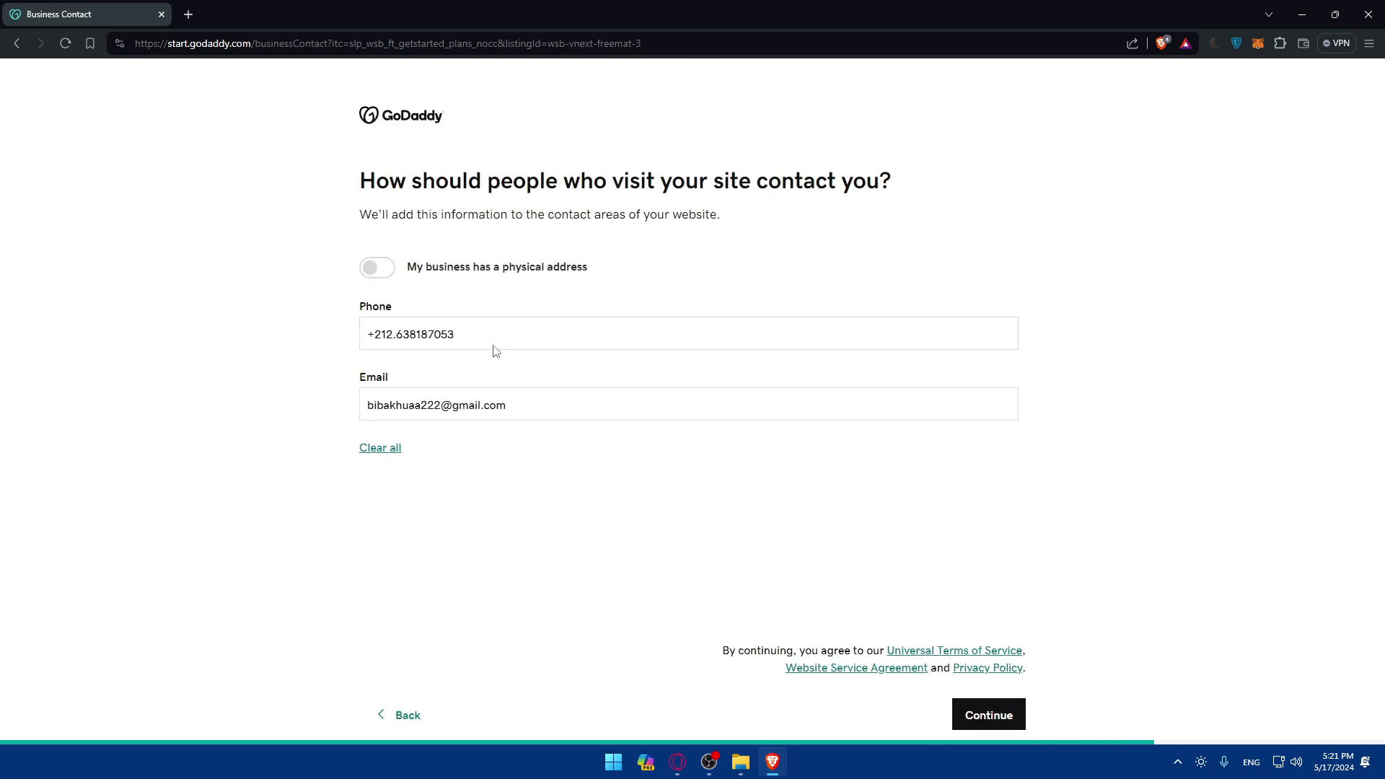
drag(496, 351, 223, 328)
key(BackSpace)
text(+)
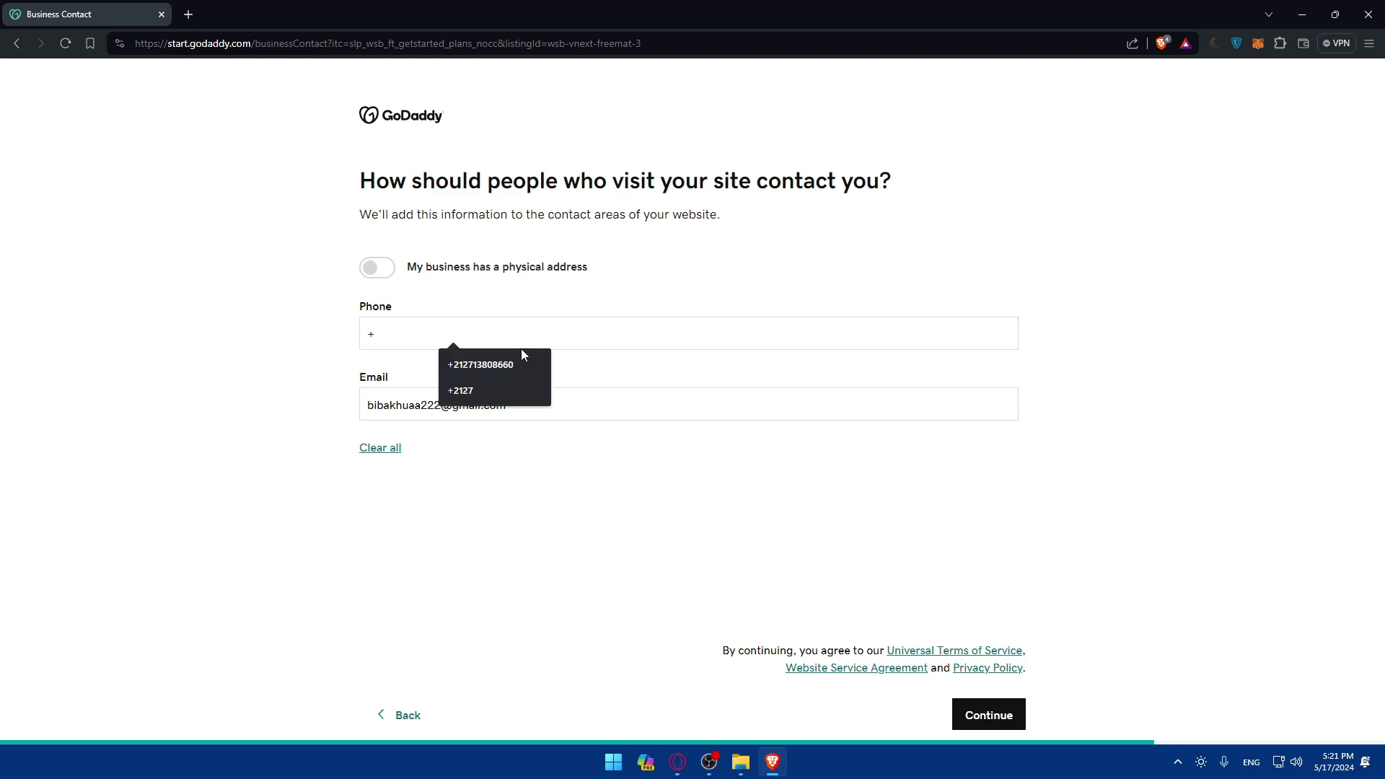
click(525, 360)
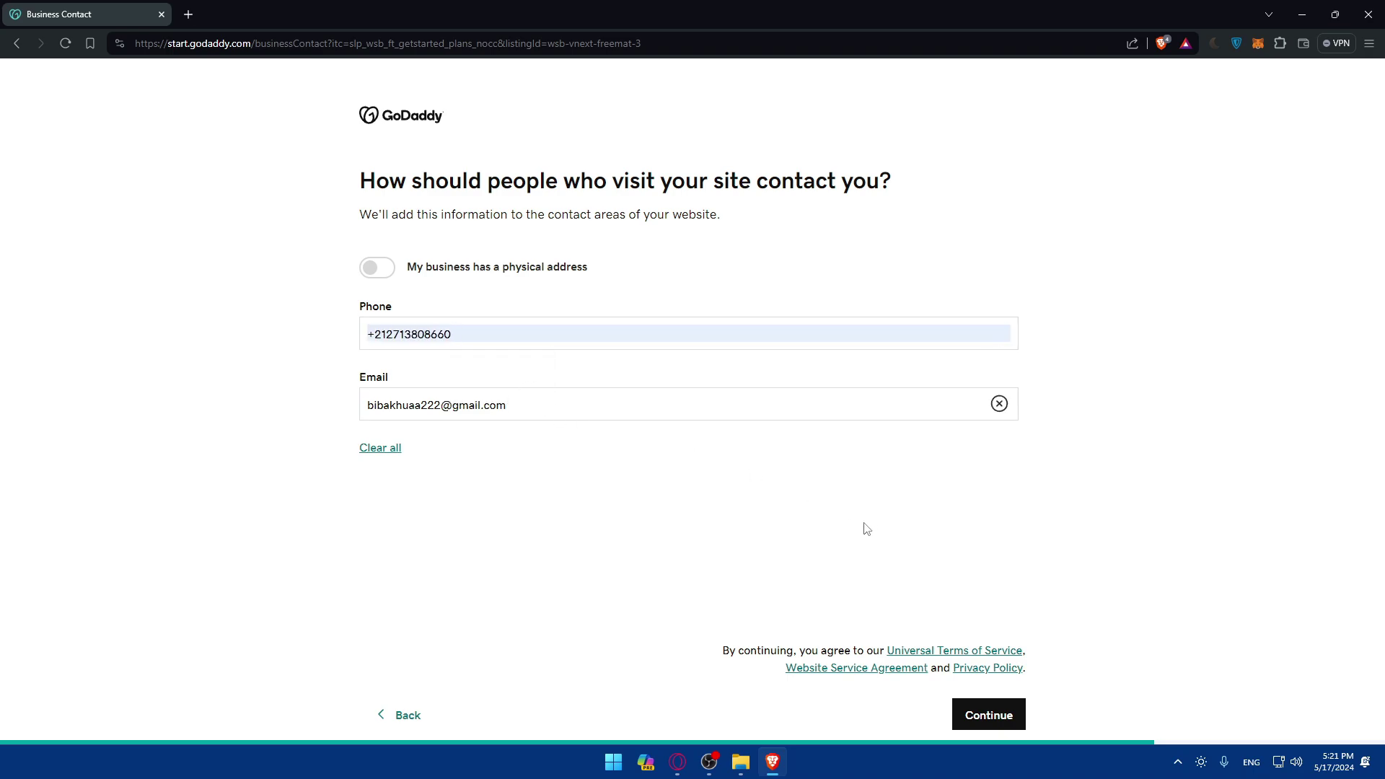
click(989, 715)
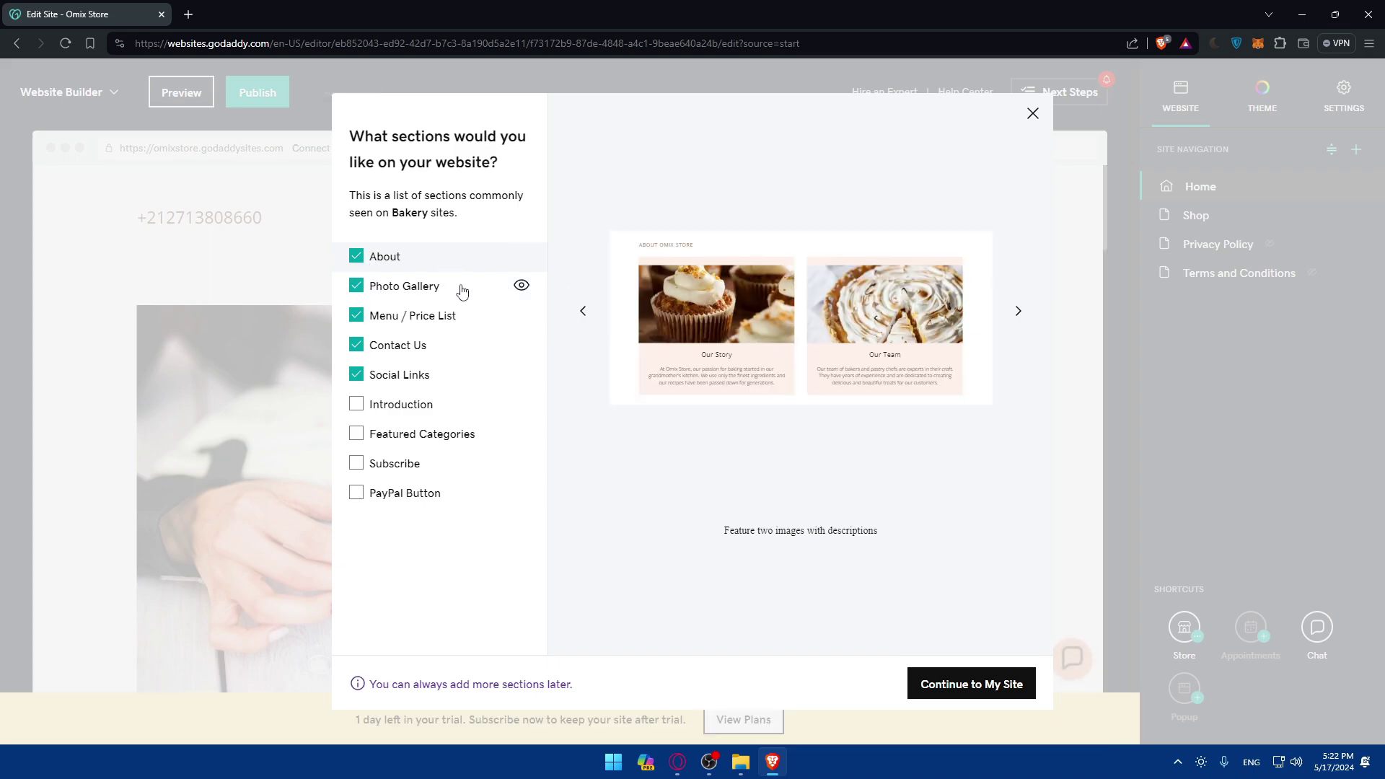
Step: Preview the suggested sections, add PayPal Button and Introduction, and continue to the site editor
click(1014, 318)
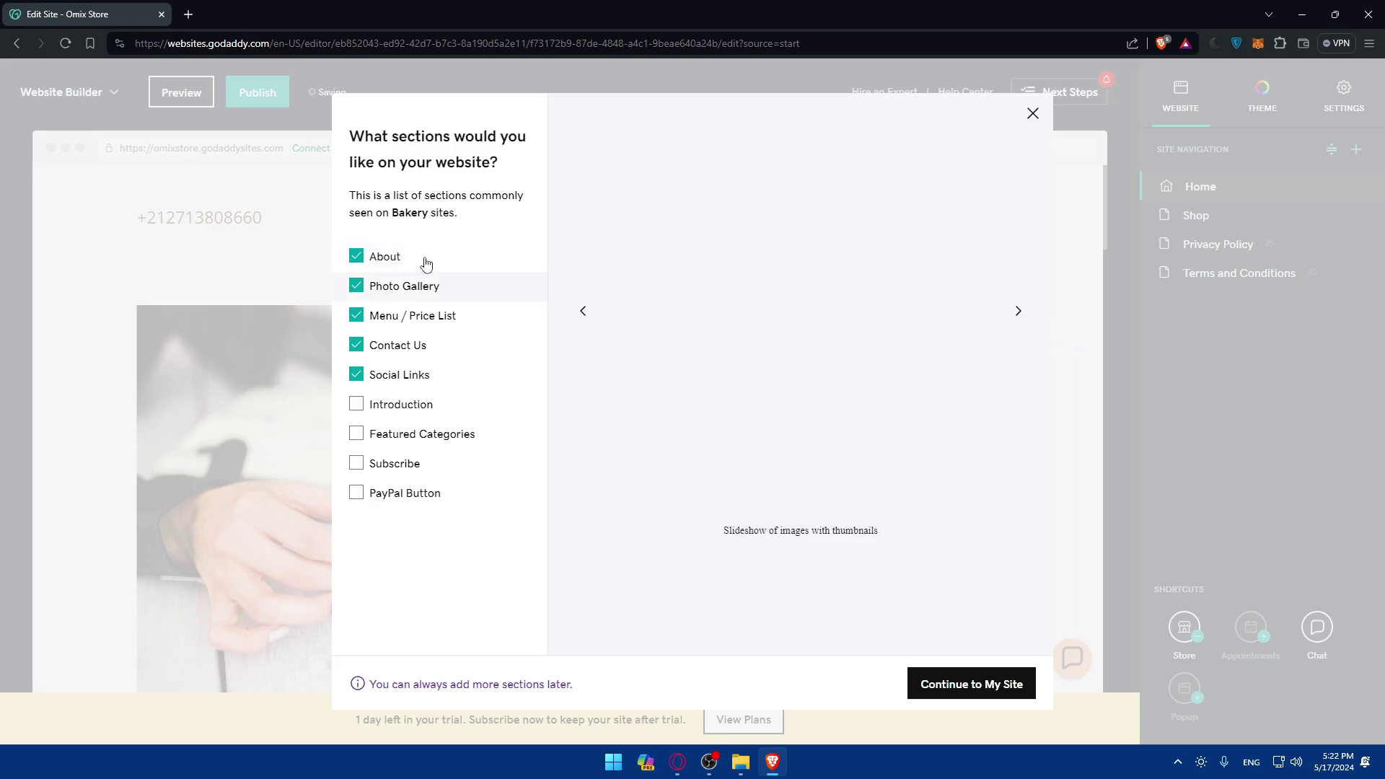
click(1018, 314)
click(1019, 314)
click(1019, 314)
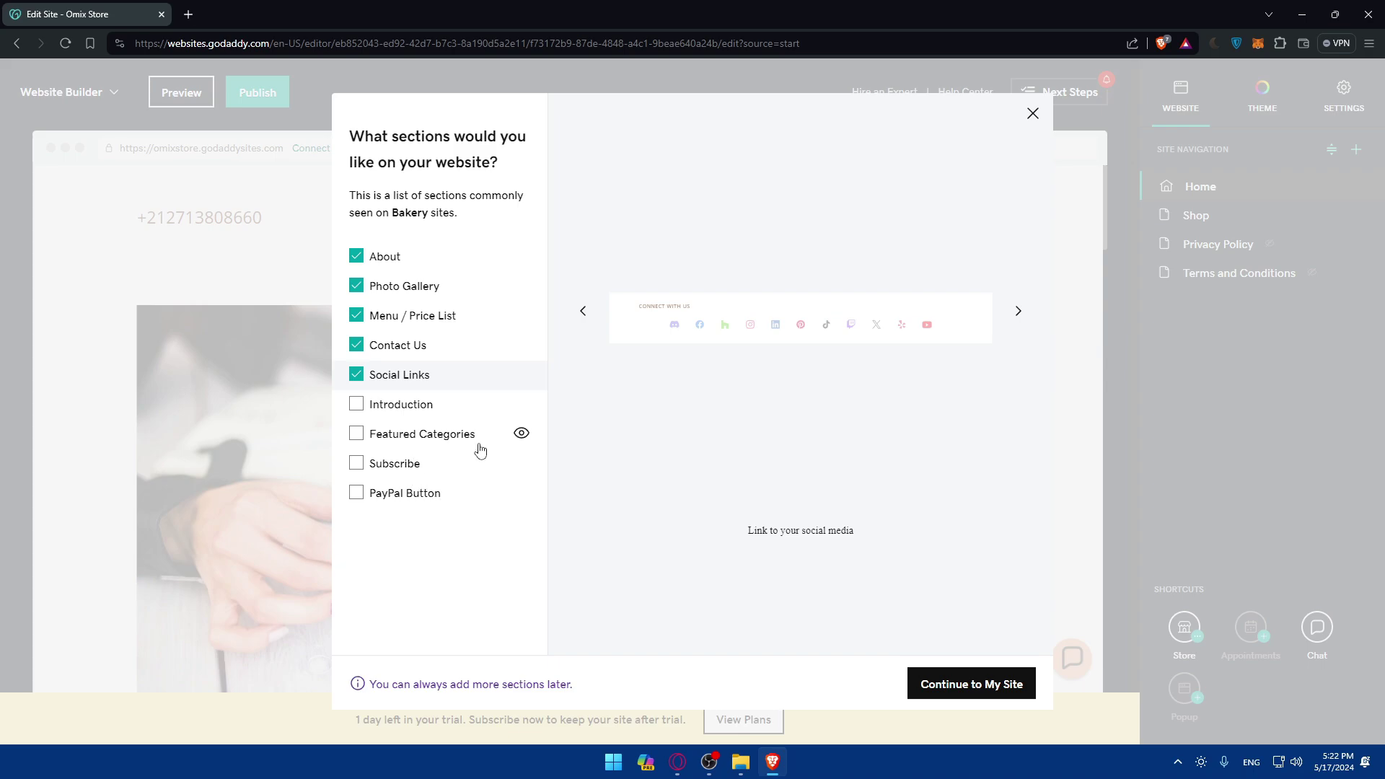
click(441, 498)
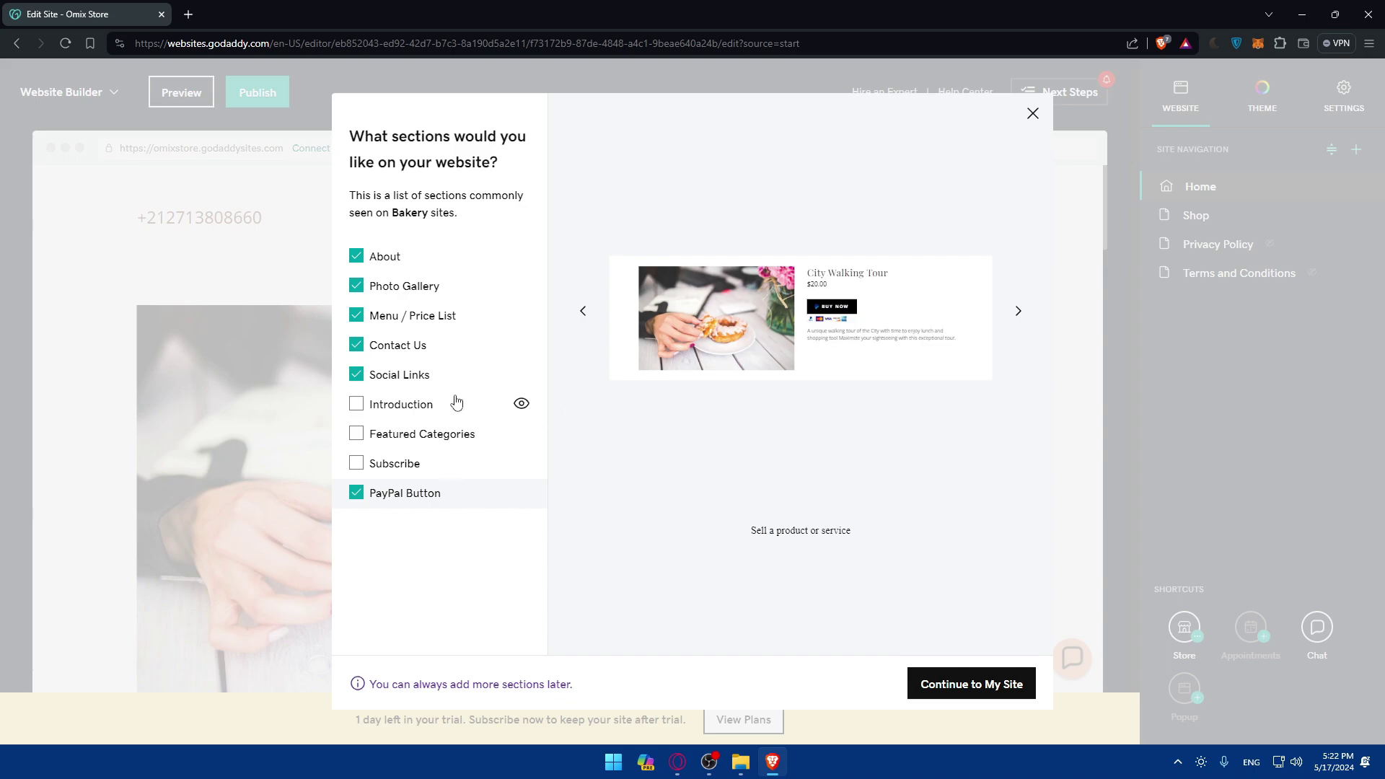
click(521, 406)
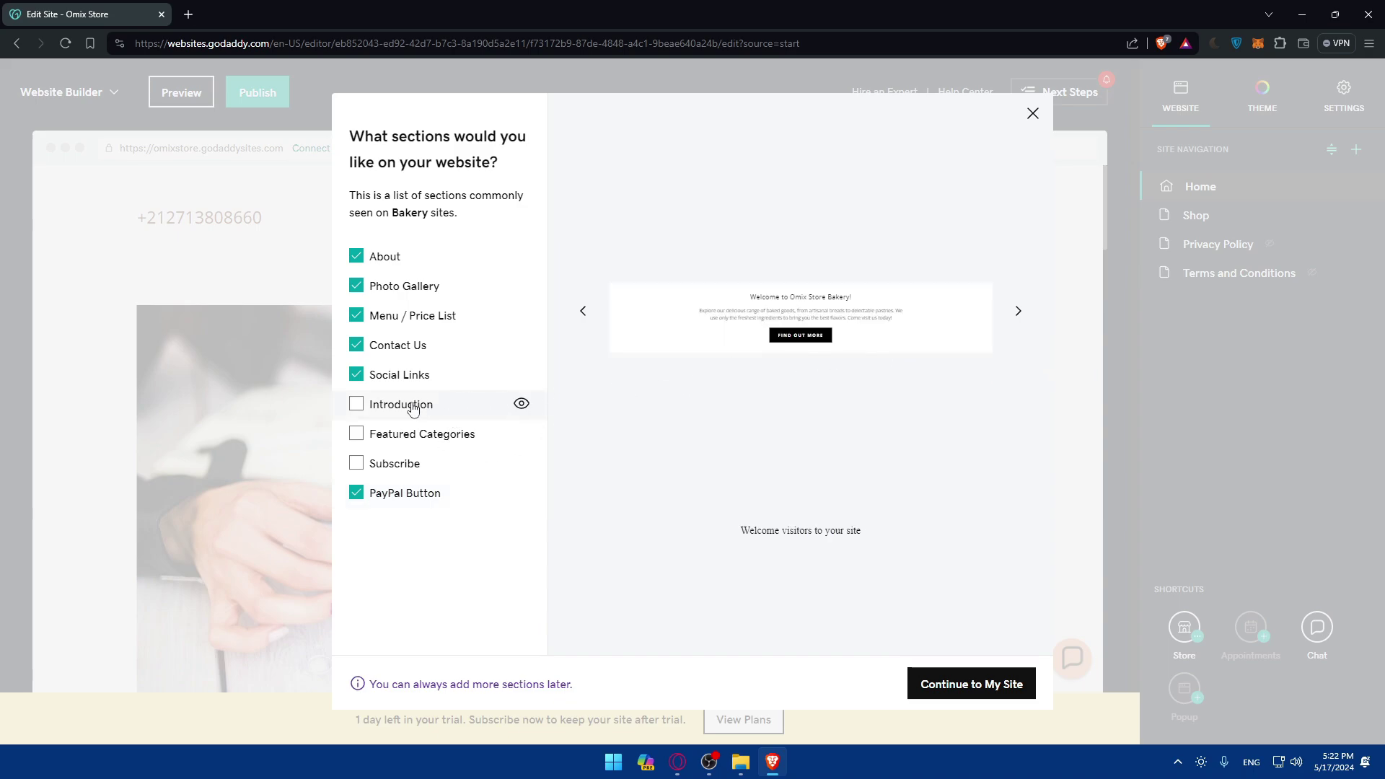
click(360, 408)
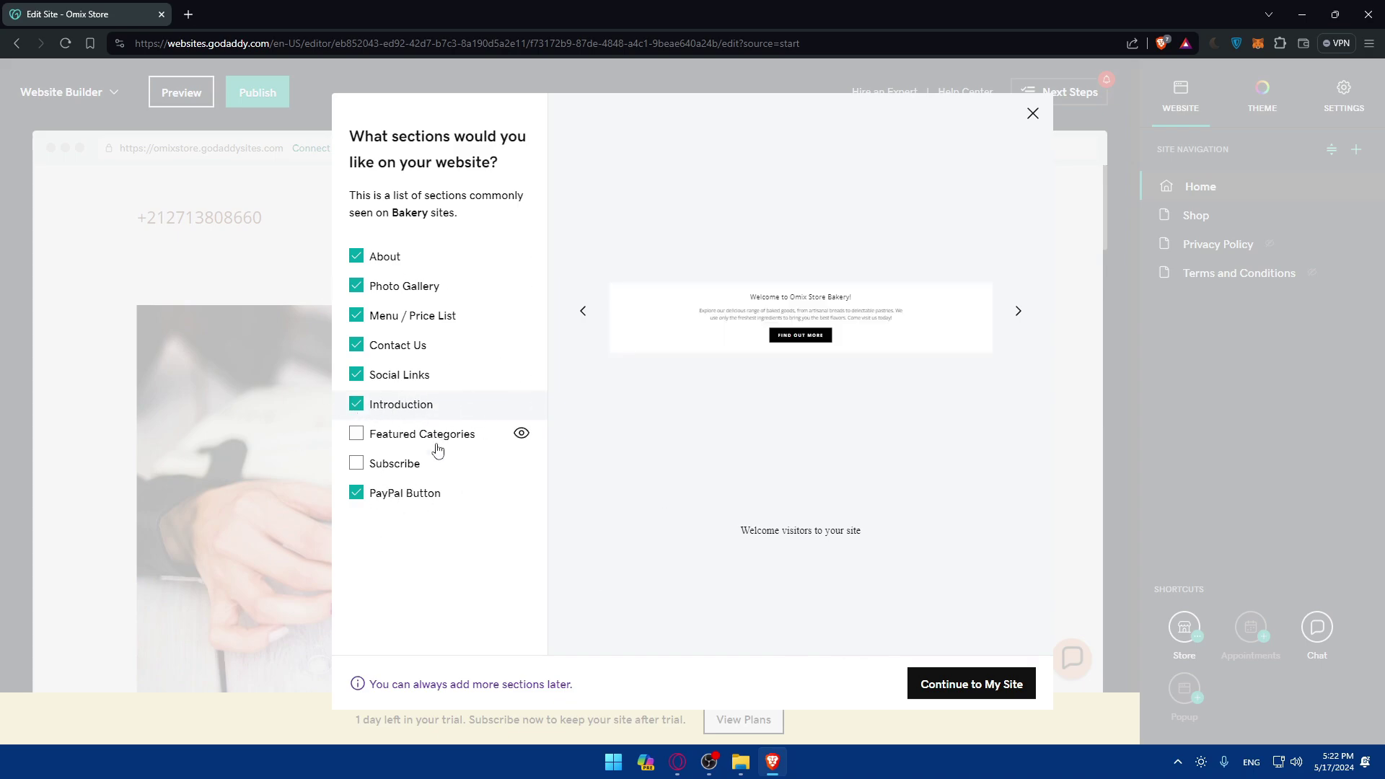
click(979, 672)
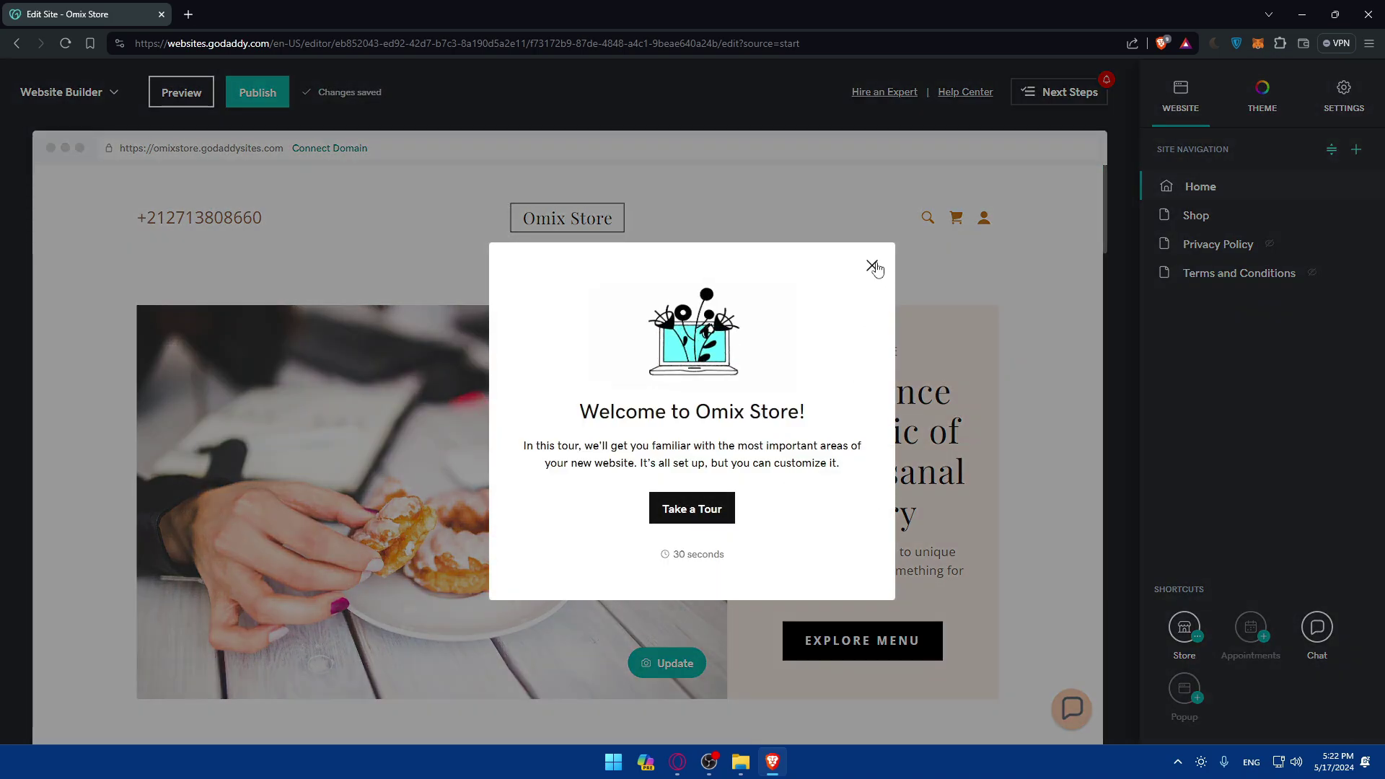
Step: Close the welcome tour and scroll through the Omix Store homepage in Preview mode
click(872, 267)
click(180, 99)
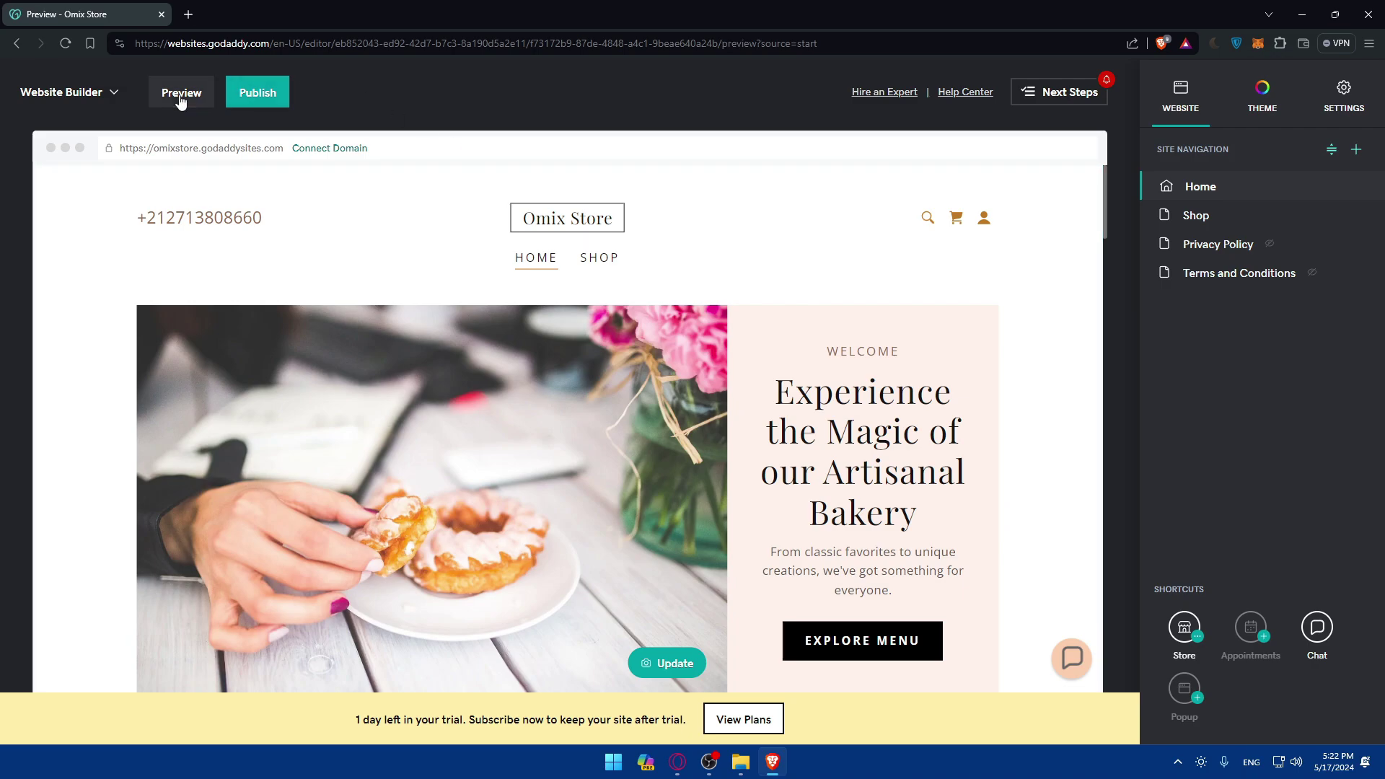
scroll(433, 266, down, 3)
scroll(439, 269, up, 3)
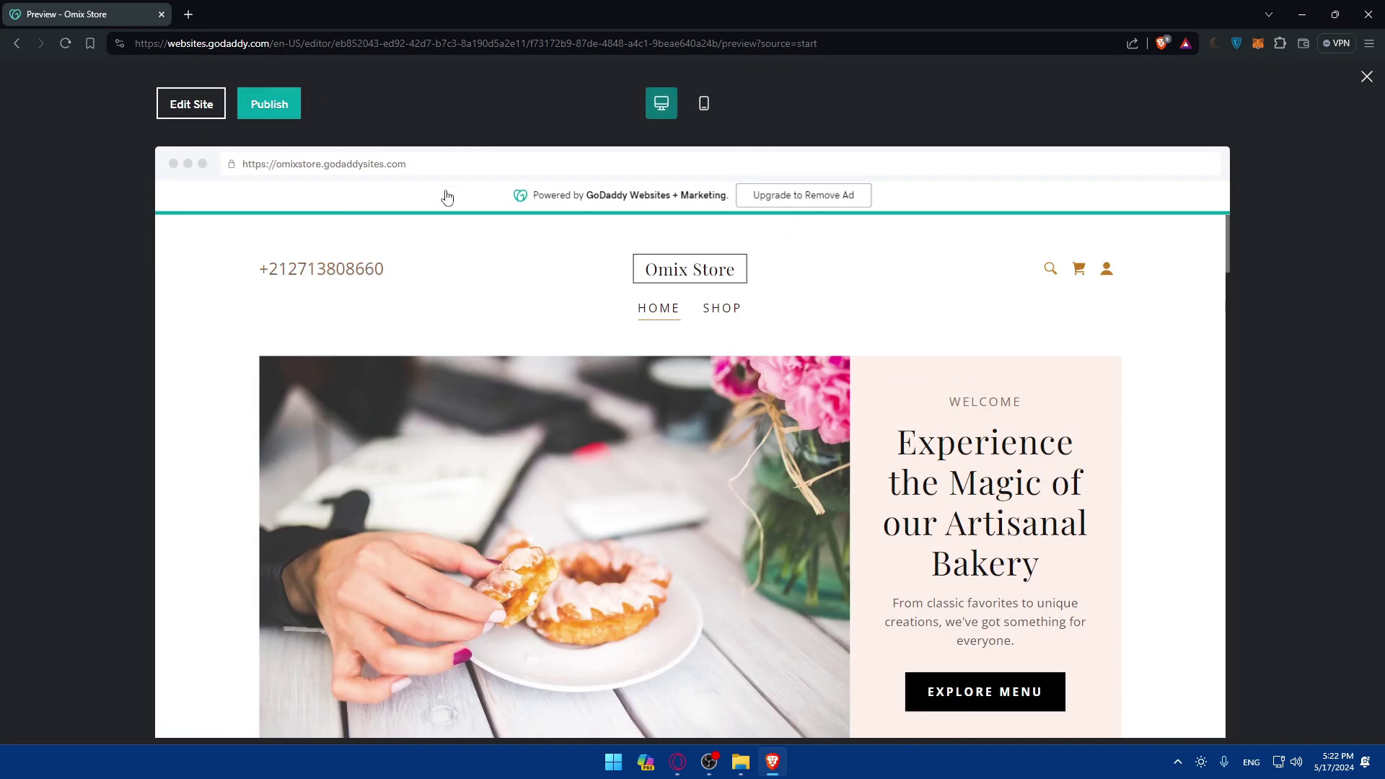
scroll(620, 223, down, 15)
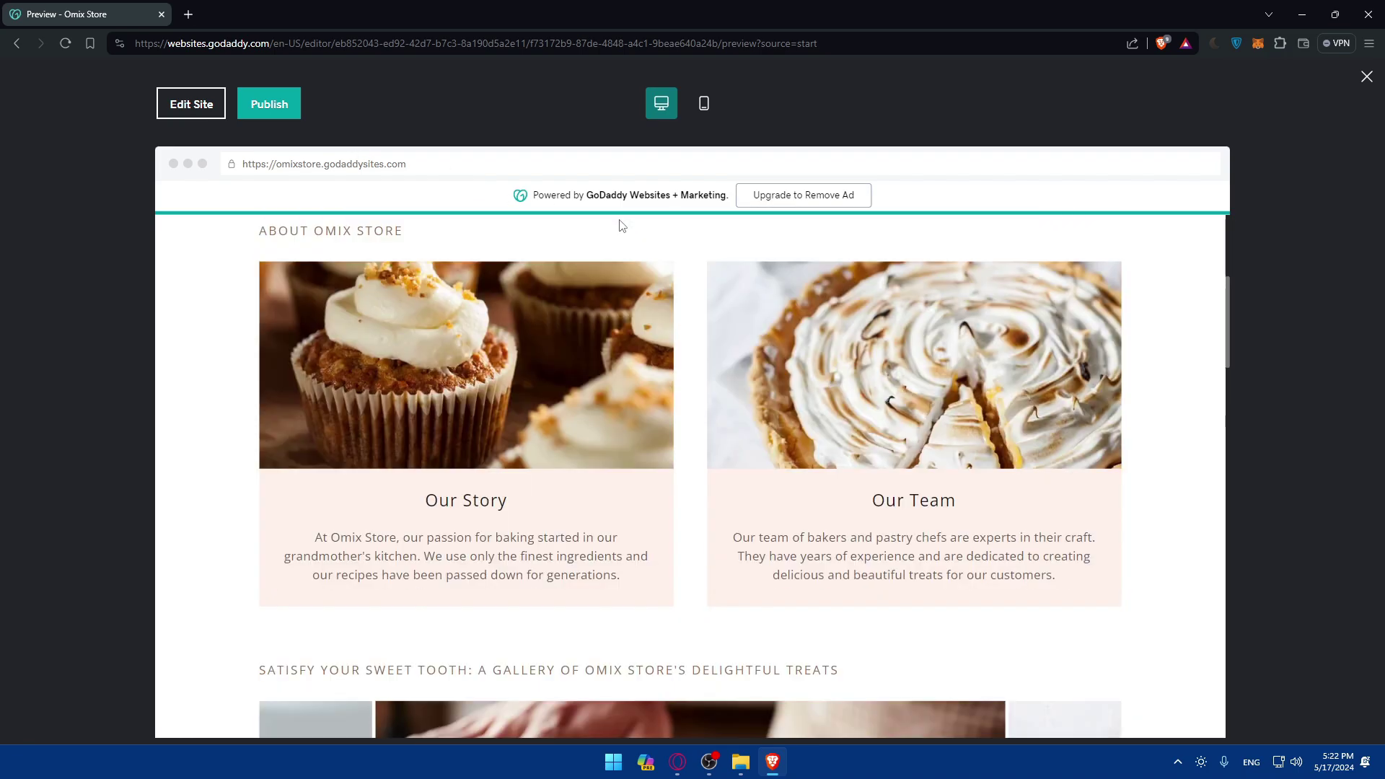
scroll(791, 531, down, 10)
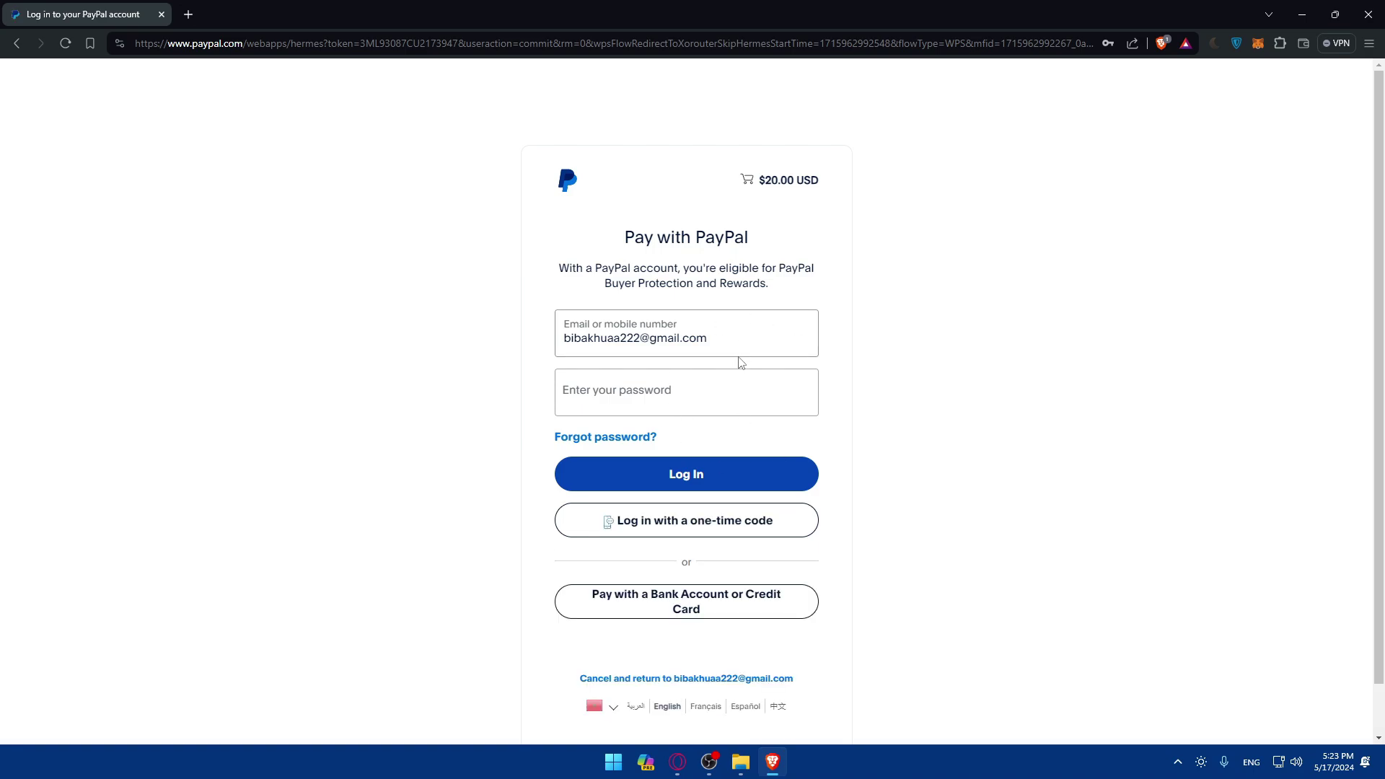
Step: Try the PayPal login fields, then scroll to the $20.00 City Walking Tour product and back up
click(738, 372)
click(704, 335)
click(711, 402)
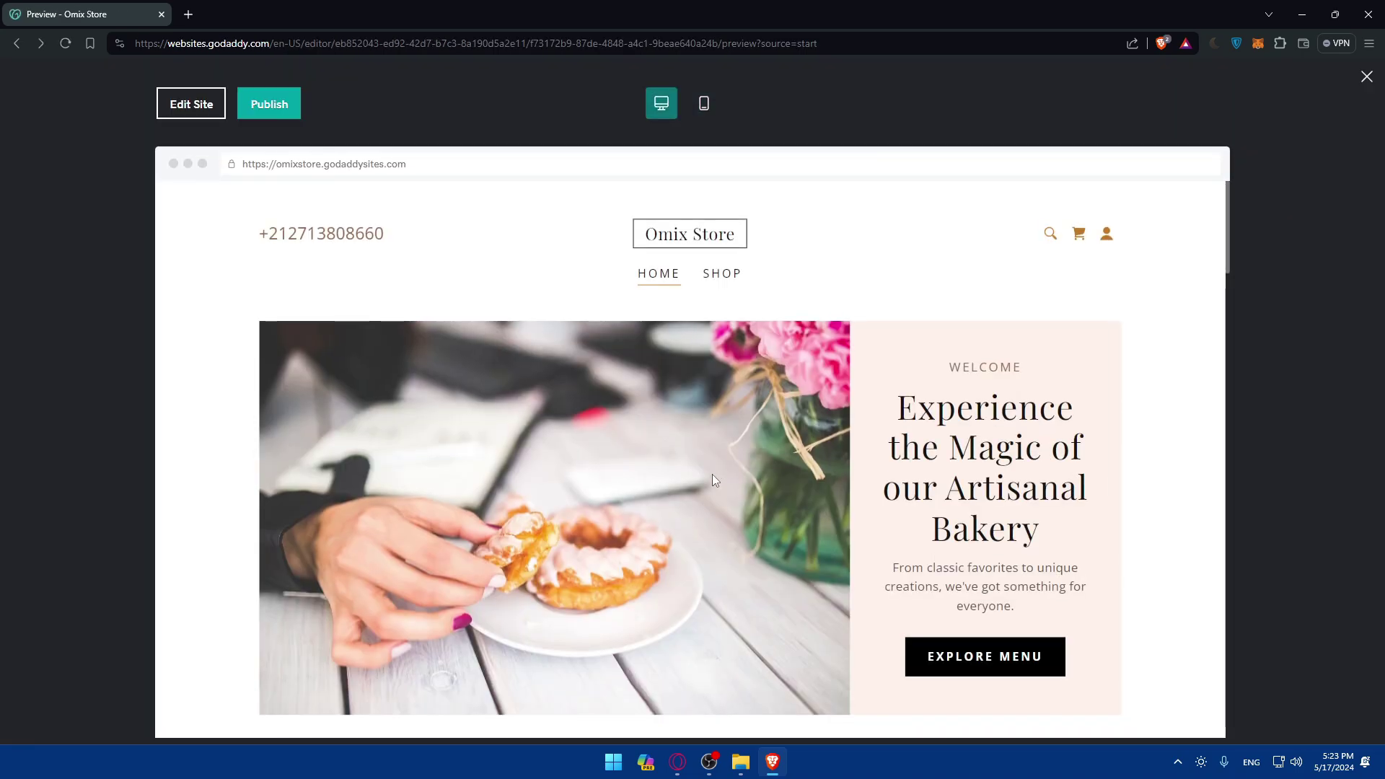
scroll(712, 475, down, 20)
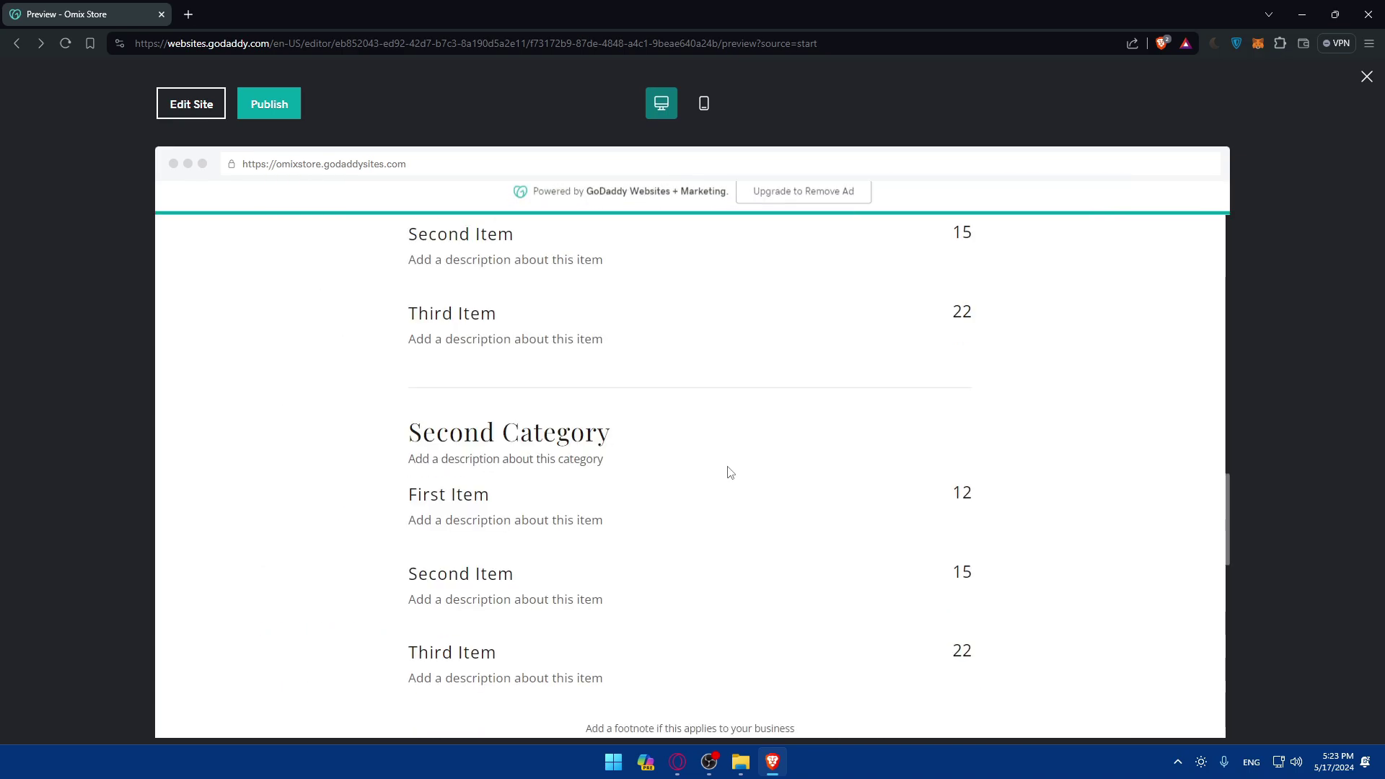
scroll(729, 473, down, 10)
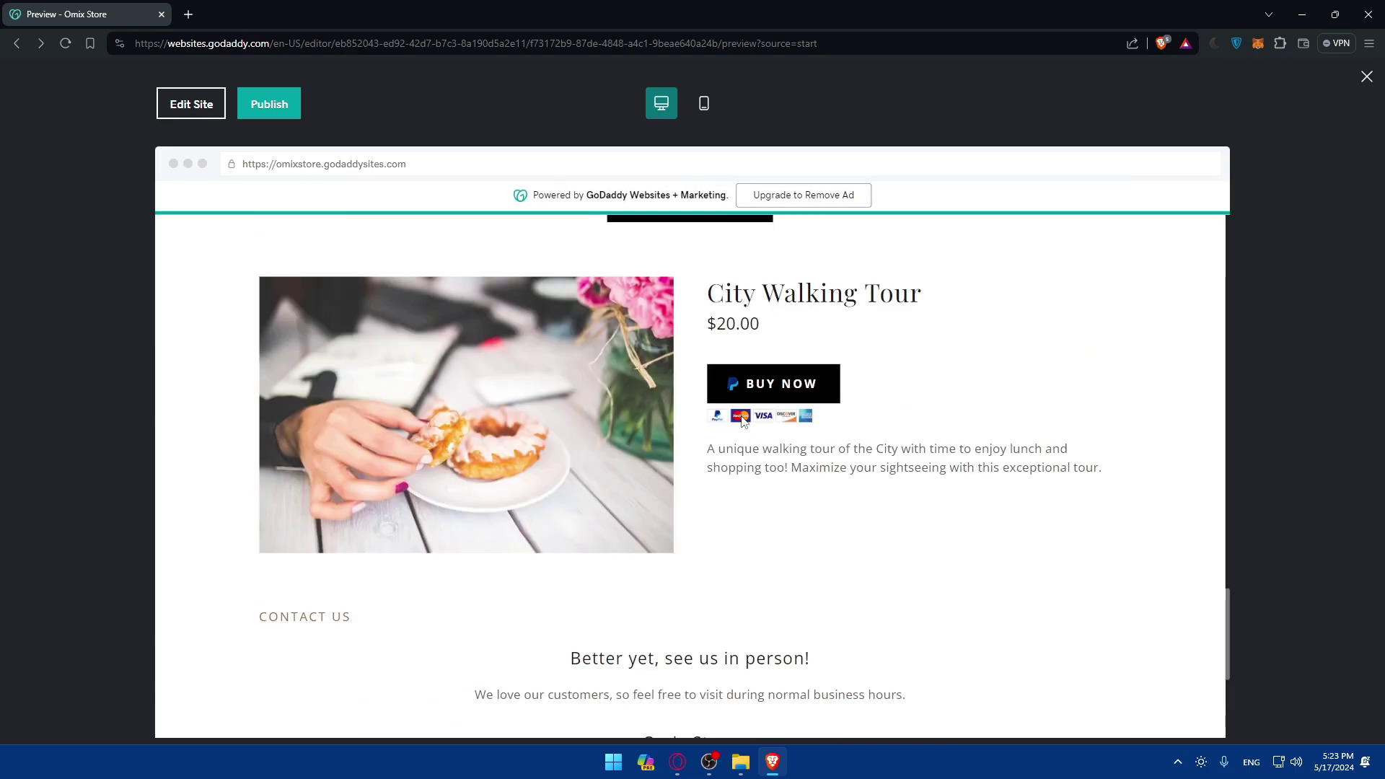
scroll(765, 452, up, 20)
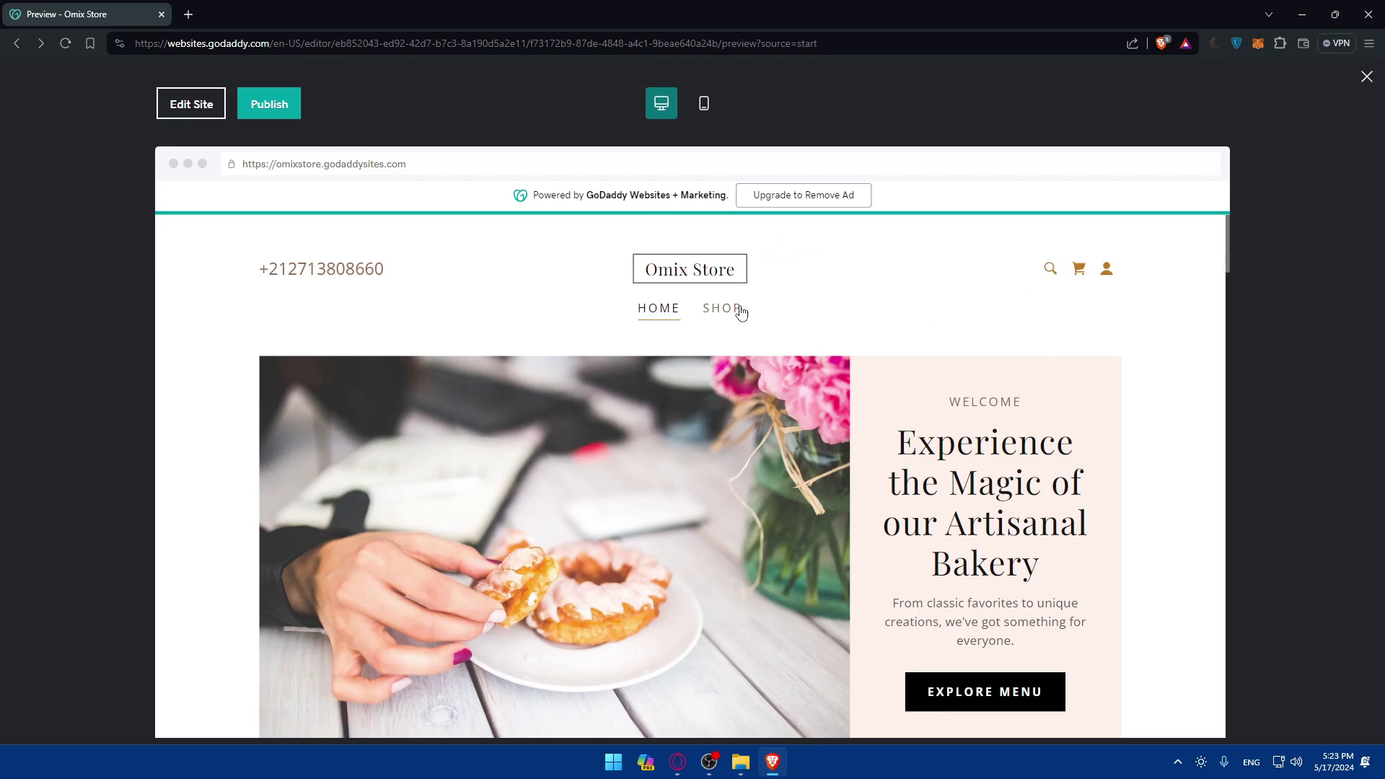
Step: From the SHOP preview, return to Edit Site and open Add Products in the Online Store section
click(736, 312)
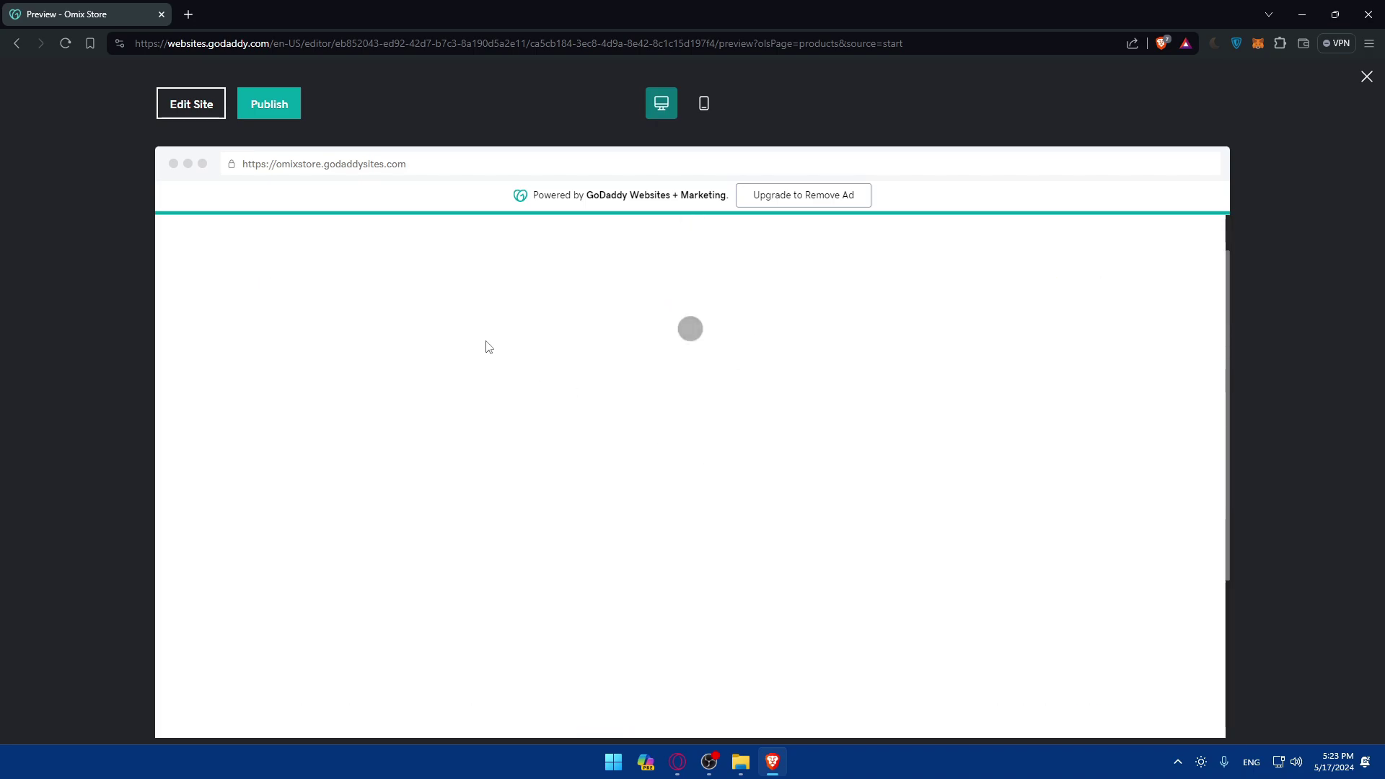
click(191, 104)
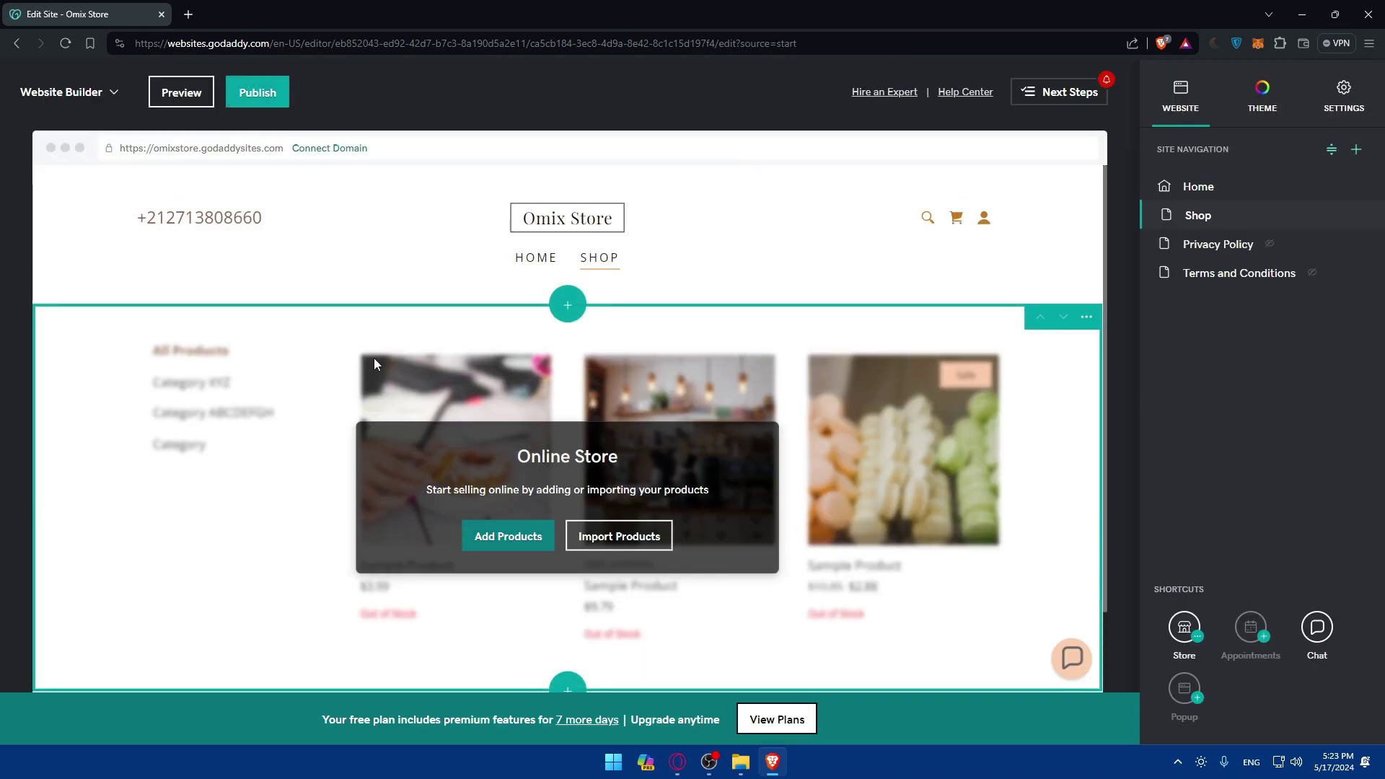
click(516, 533)
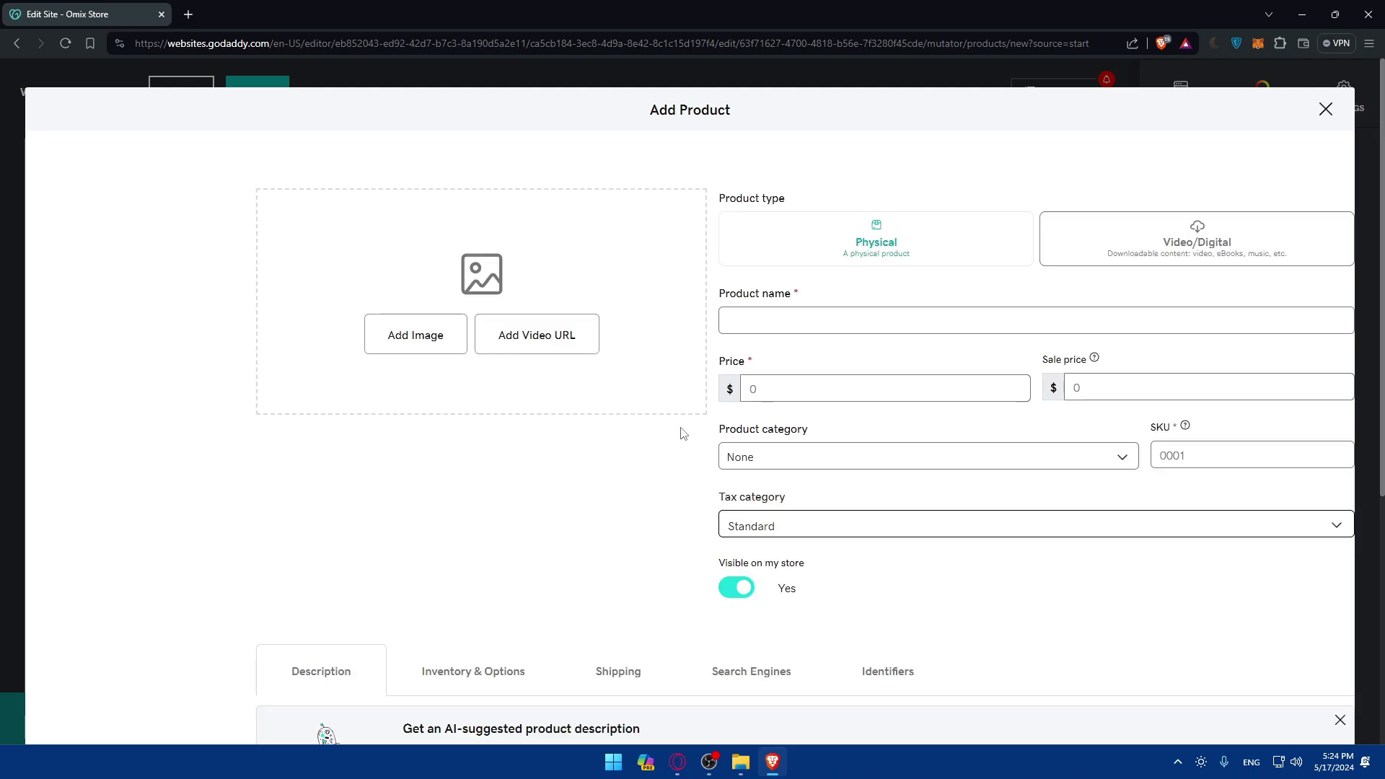
Step: Give the new product the croissant stock photo, the name Test, and price 5
click(436, 338)
scroll(660, 574, down, 2)
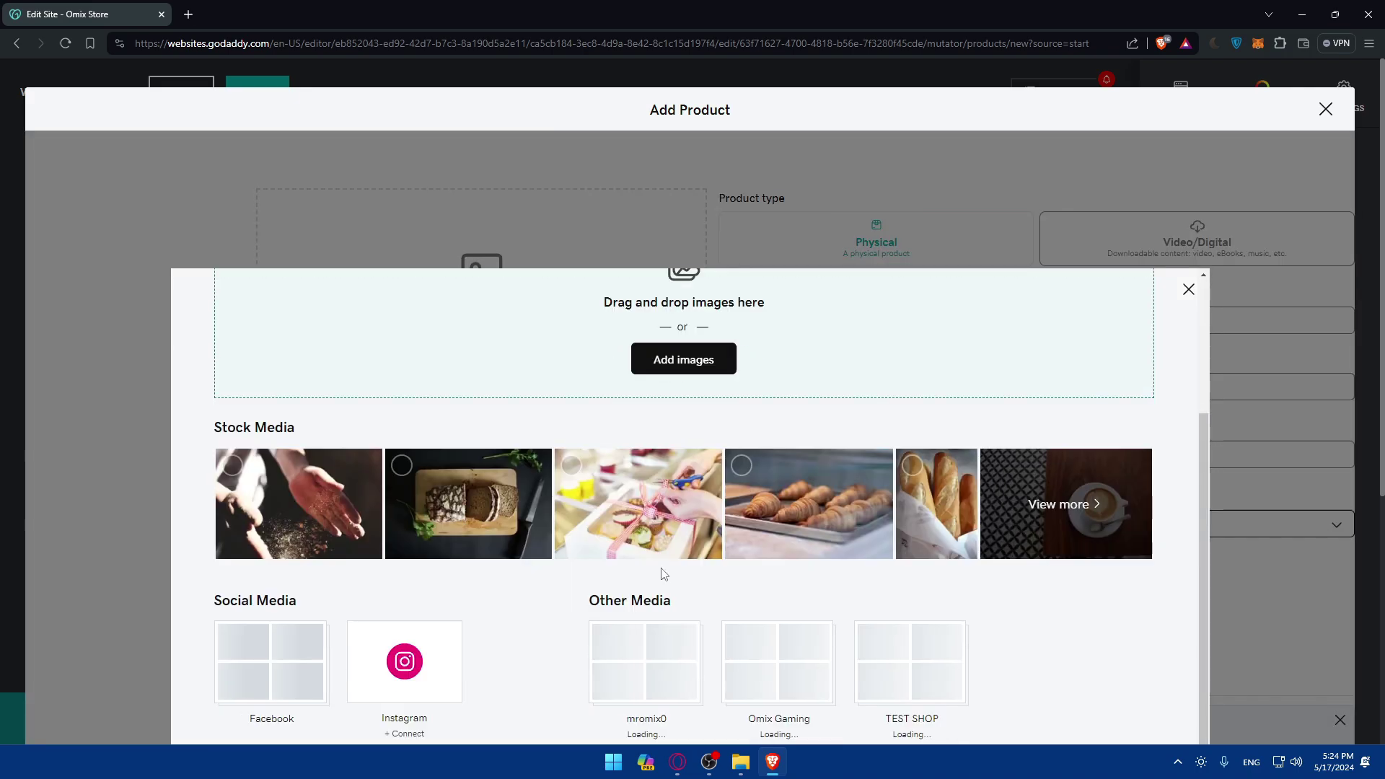
click(810, 489)
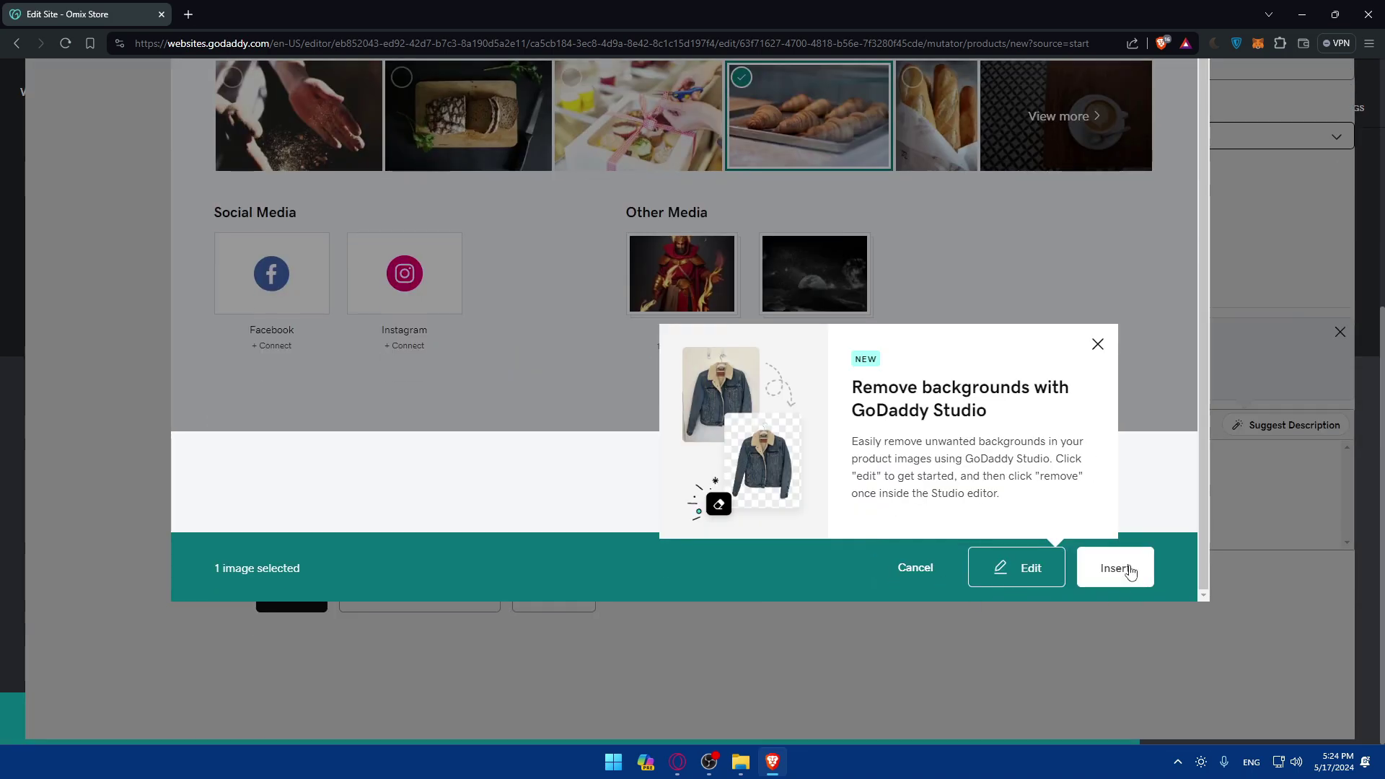
click(1114, 569)
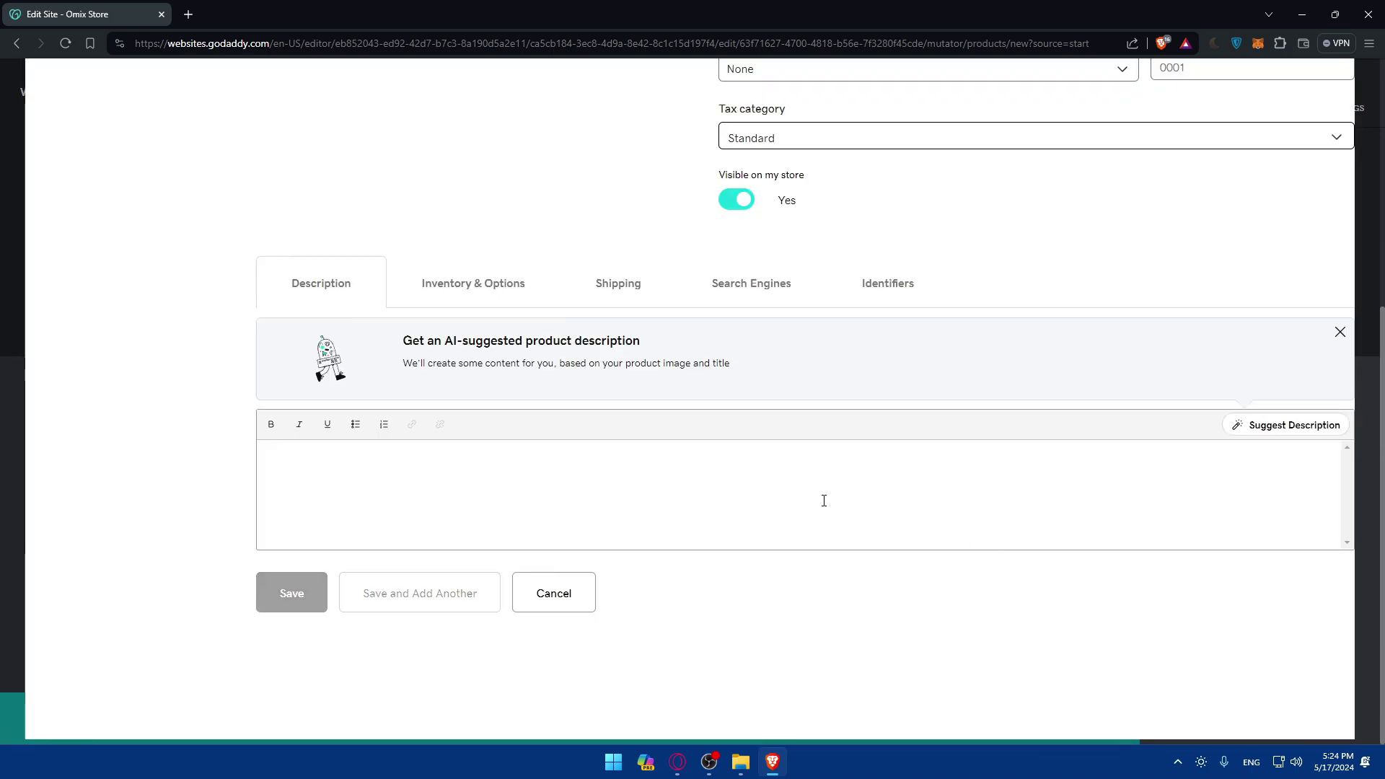
click(841, 320)
click(802, 354)
click(802, 384)
text(5)
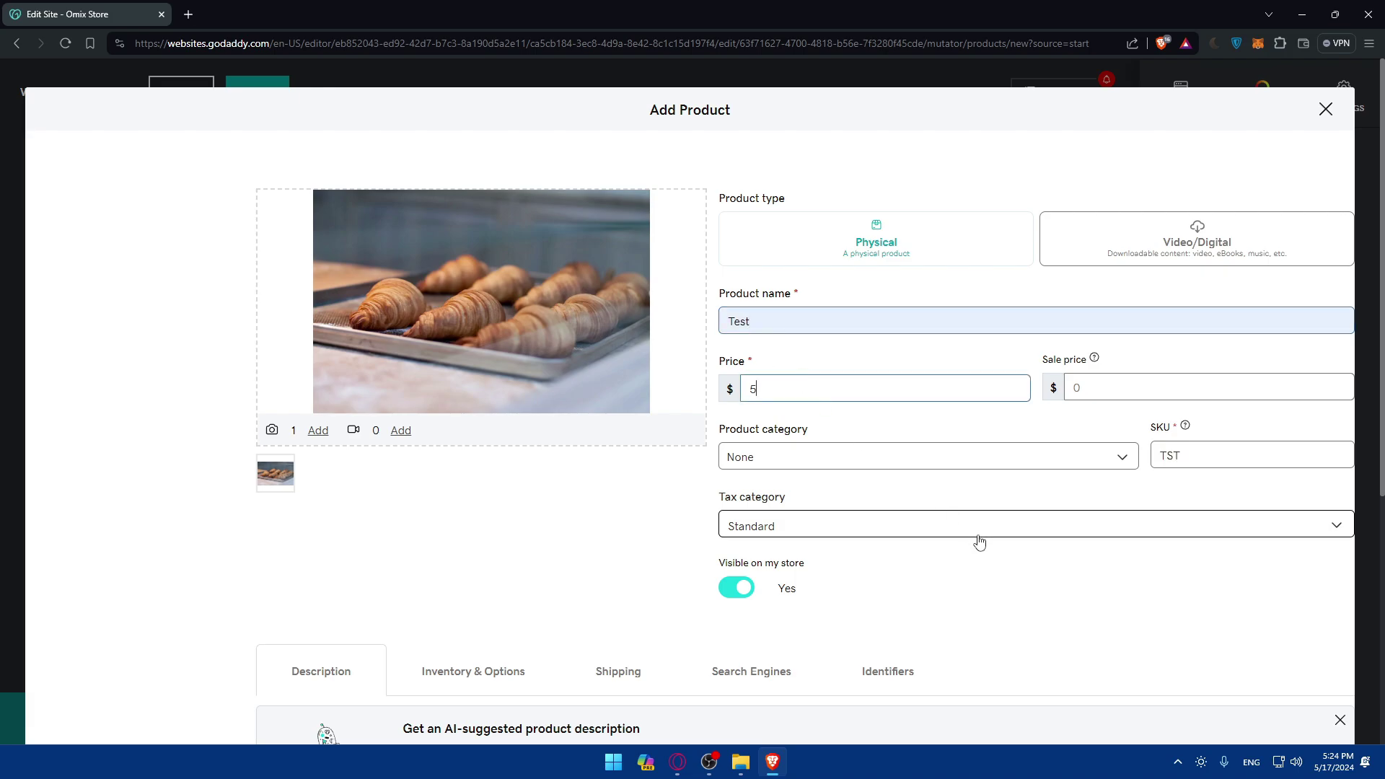
Step: Review the product's inventory, shipping and search engine settings, then save it
scroll(837, 461, down, 5)
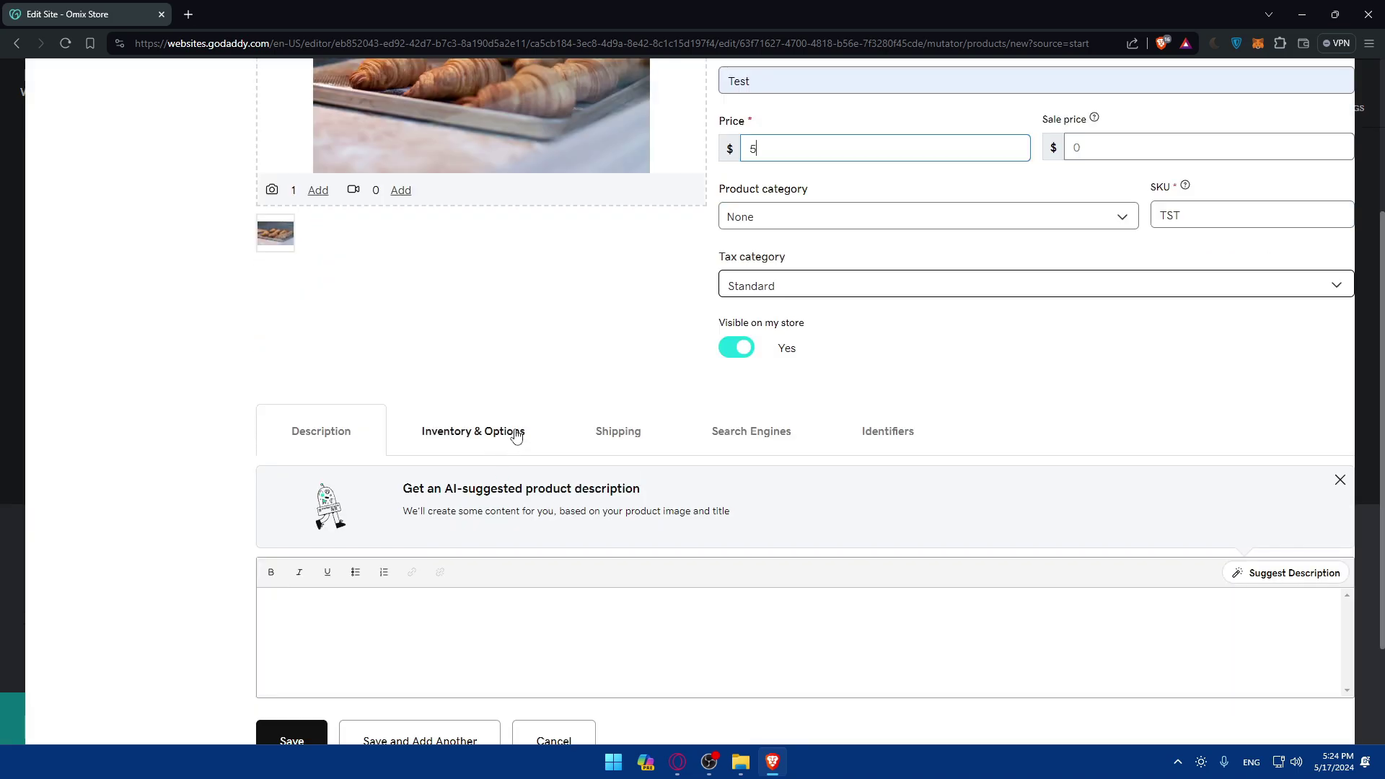
click(519, 288)
scroll(541, 378, down, 2)
scroll(545, 374, up, 4)
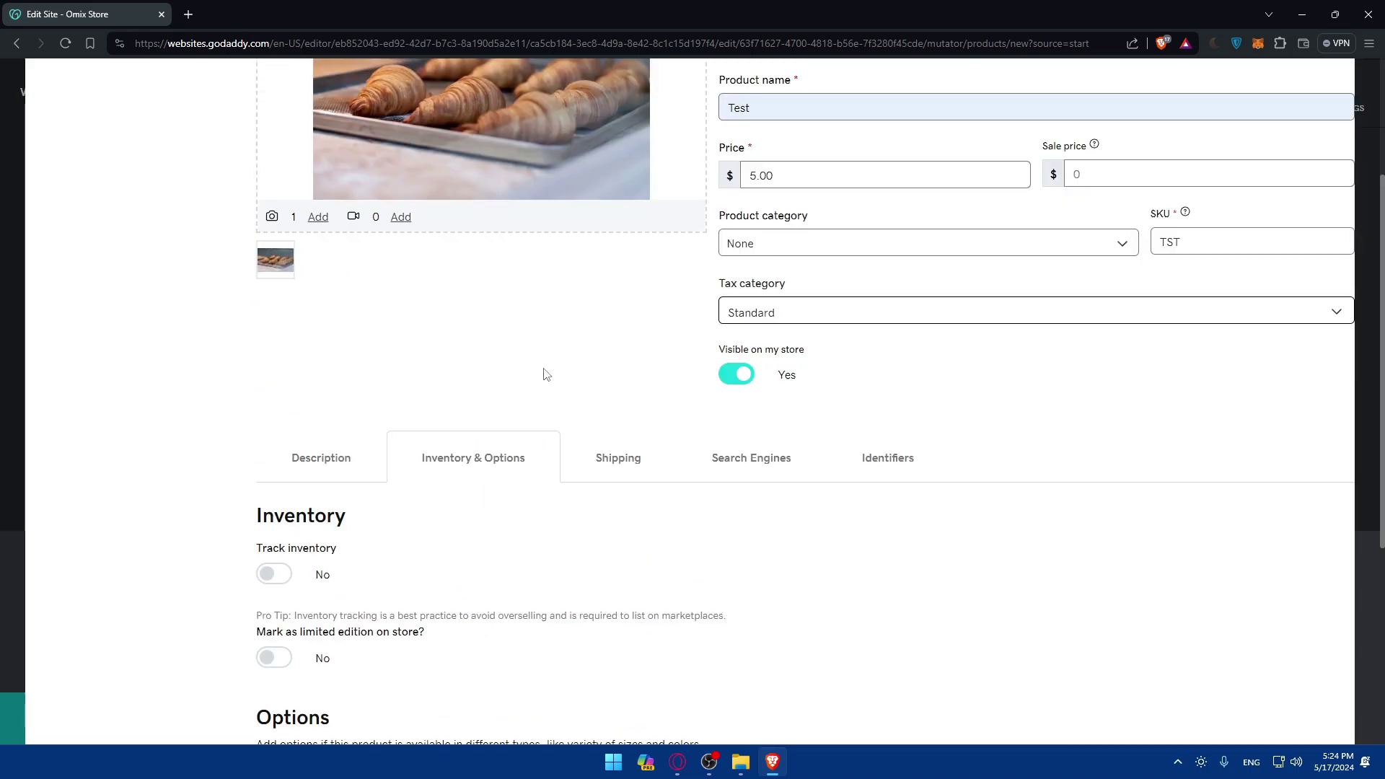
click(639, 457)
scroll(659, 467, down, 3)
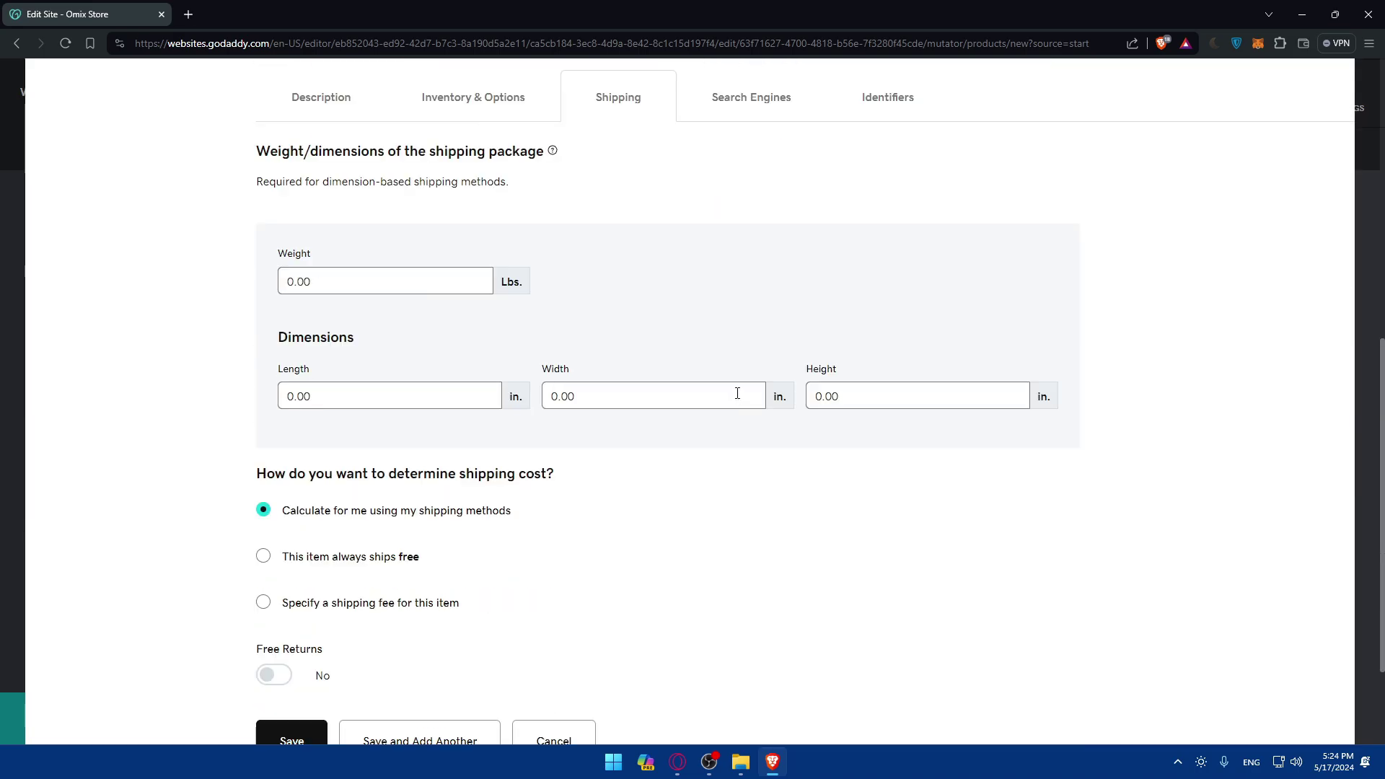
click(749, 236)
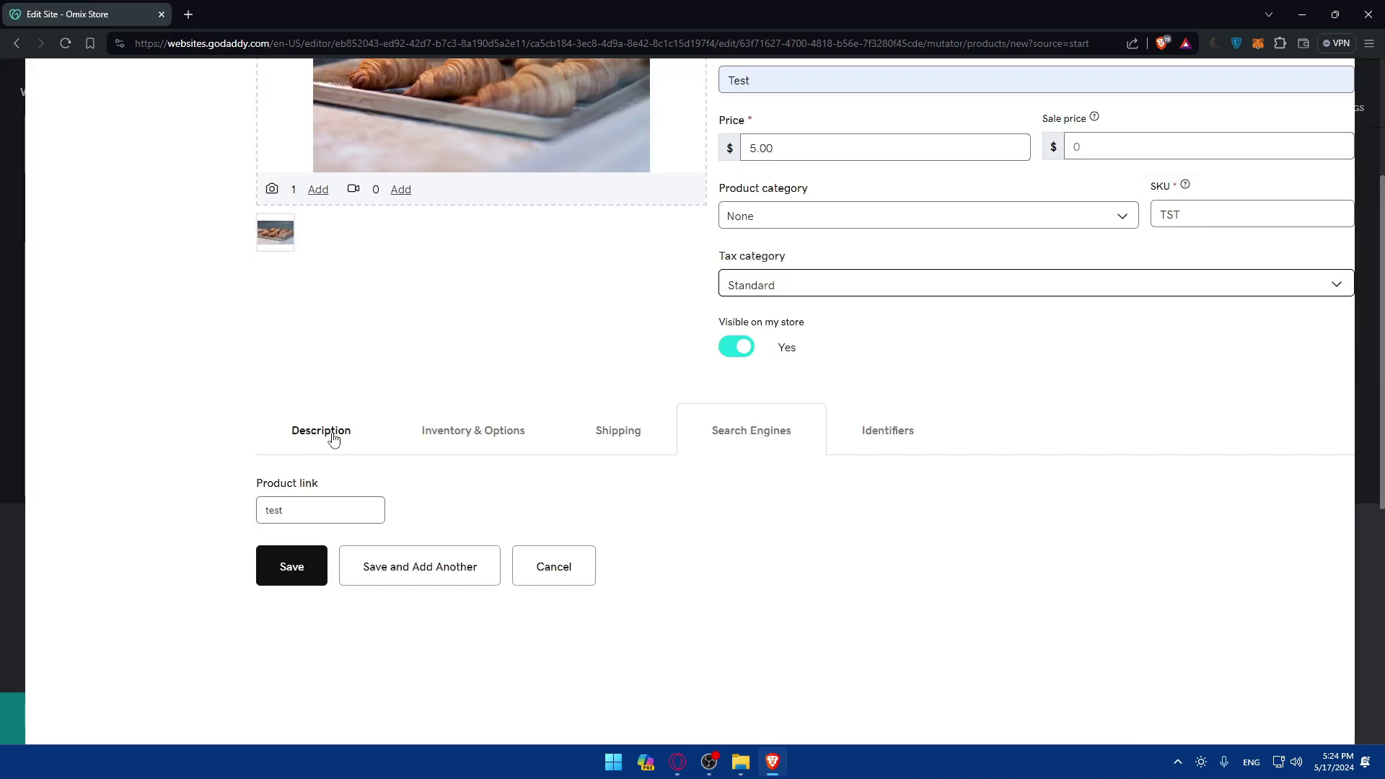
click(327, 433)
scroll(420, 486, down, 3)
click(301, 506)
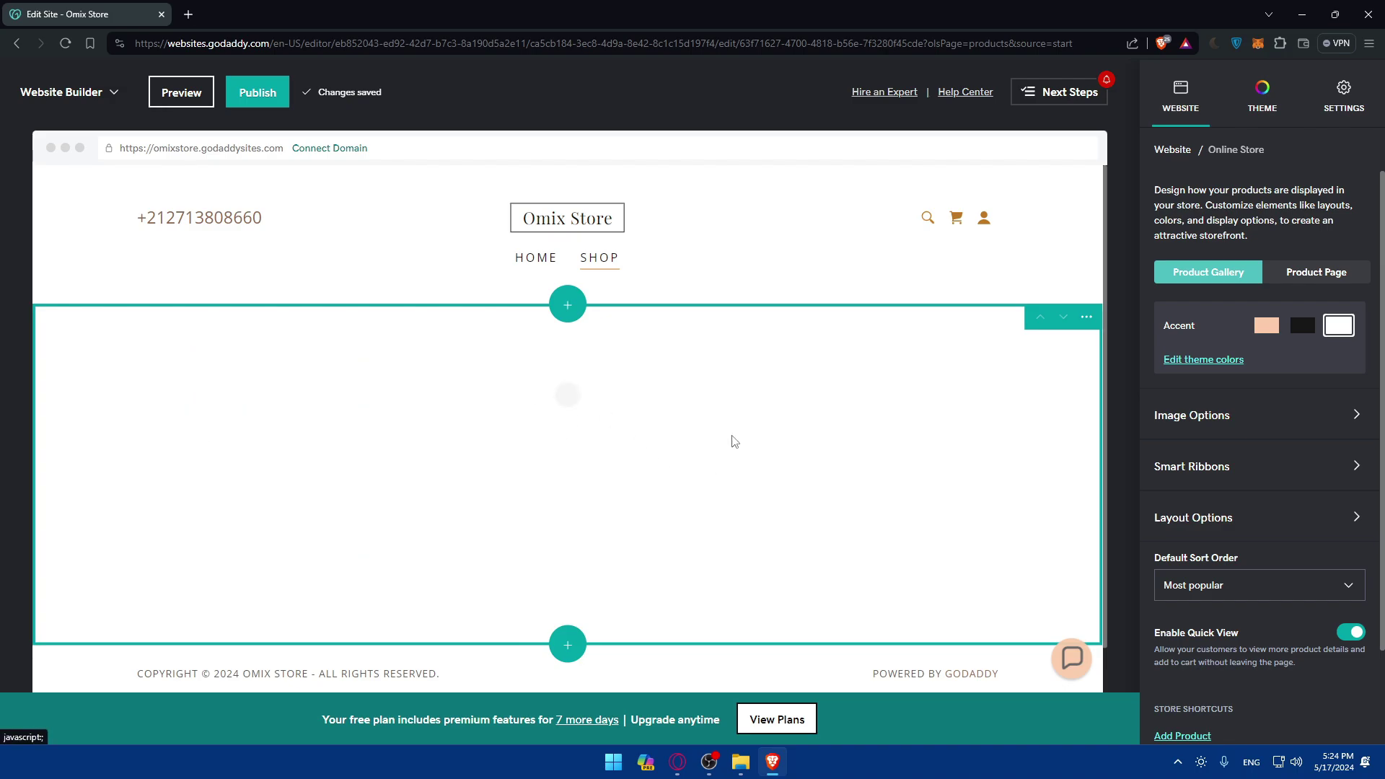
Step: Publish the site and open the live Omix Store via View Site
click(251, 91)
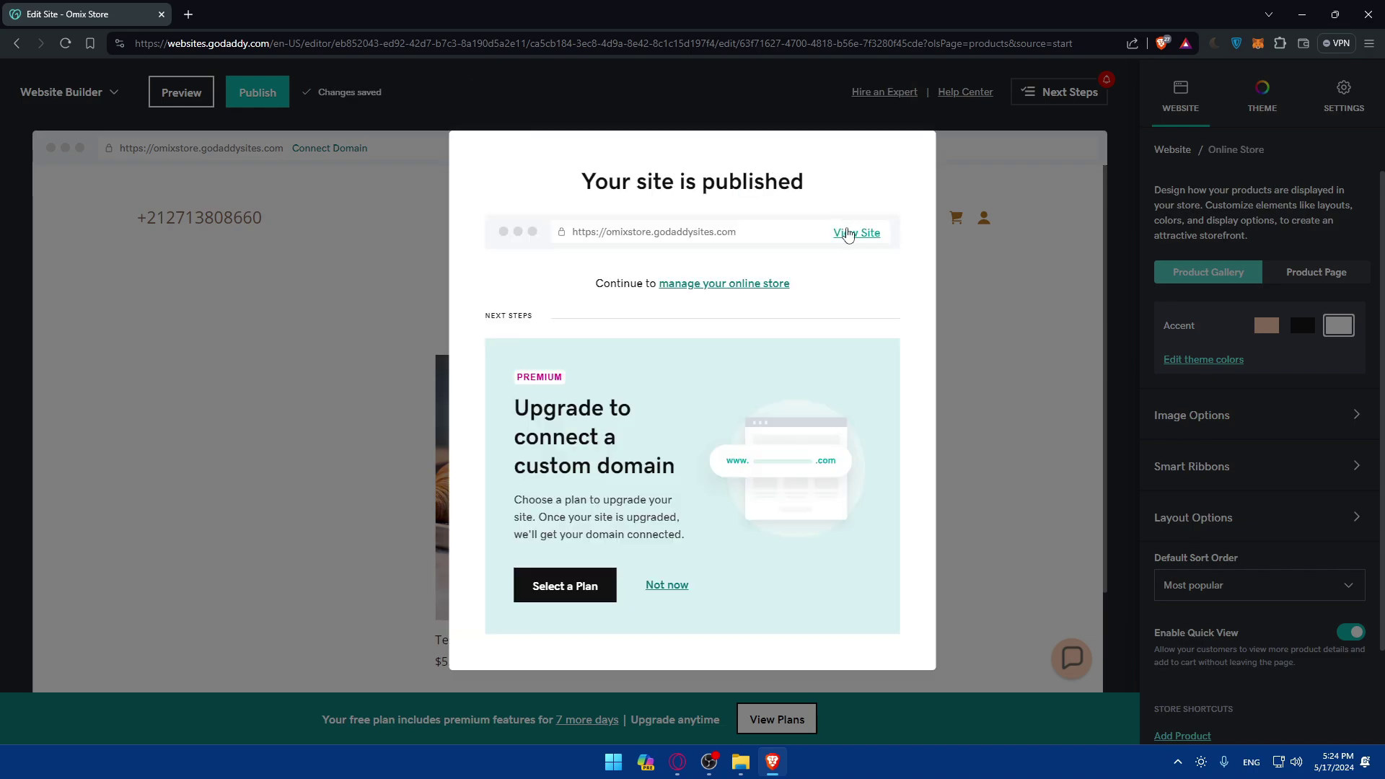
click(848, 233)
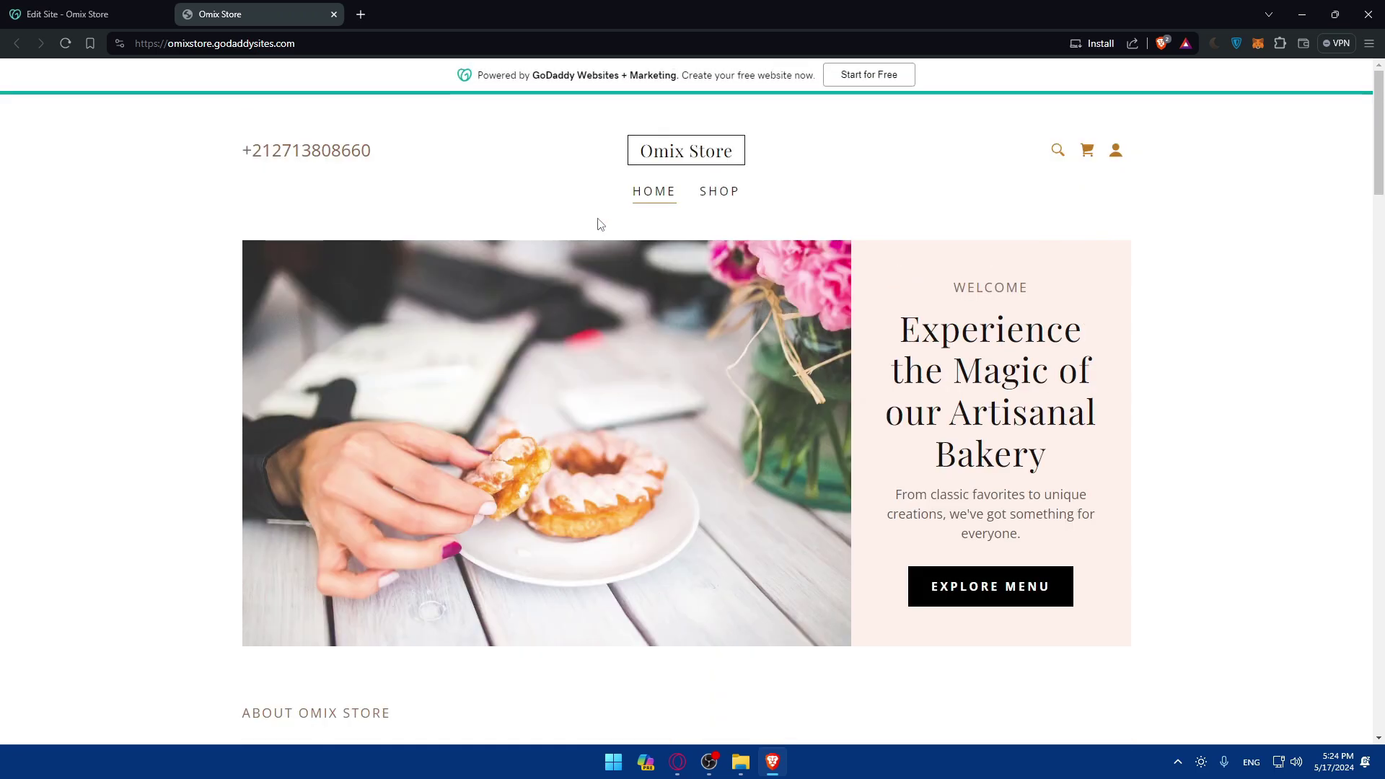
Step: Open the Test product from SHOP, add it to the cart twice, and proceed to CHECKOUT
click(714, 194)
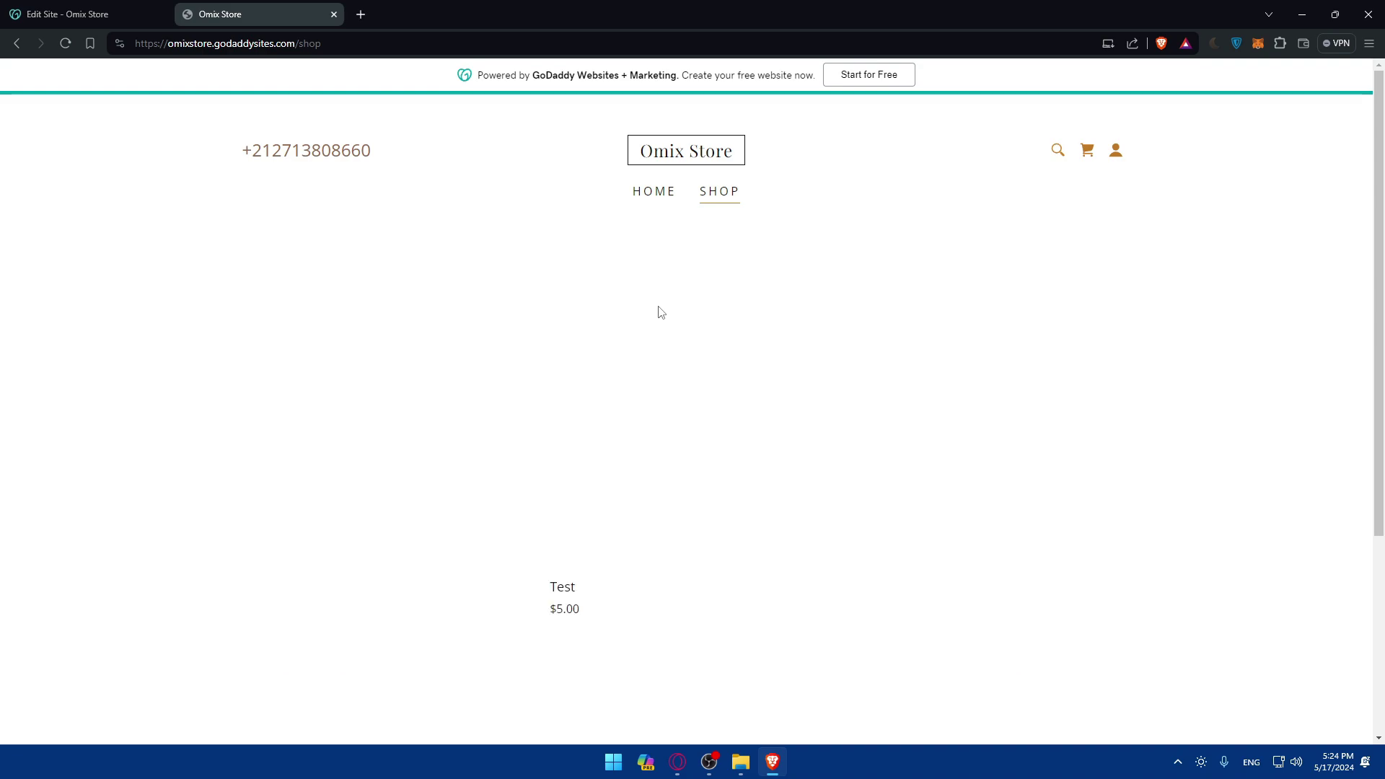
scroll(649, 332, down, 1)
click(644, 357)
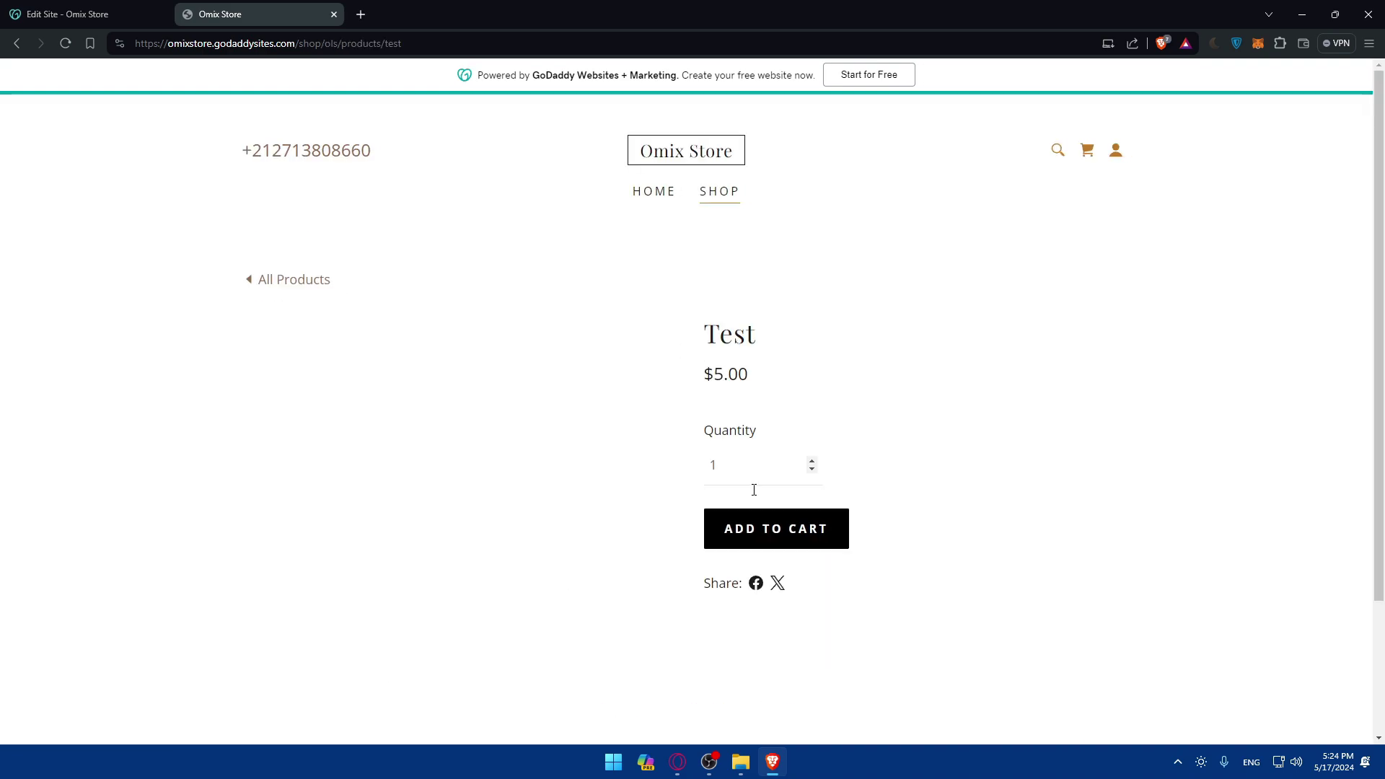
click(772, 531)
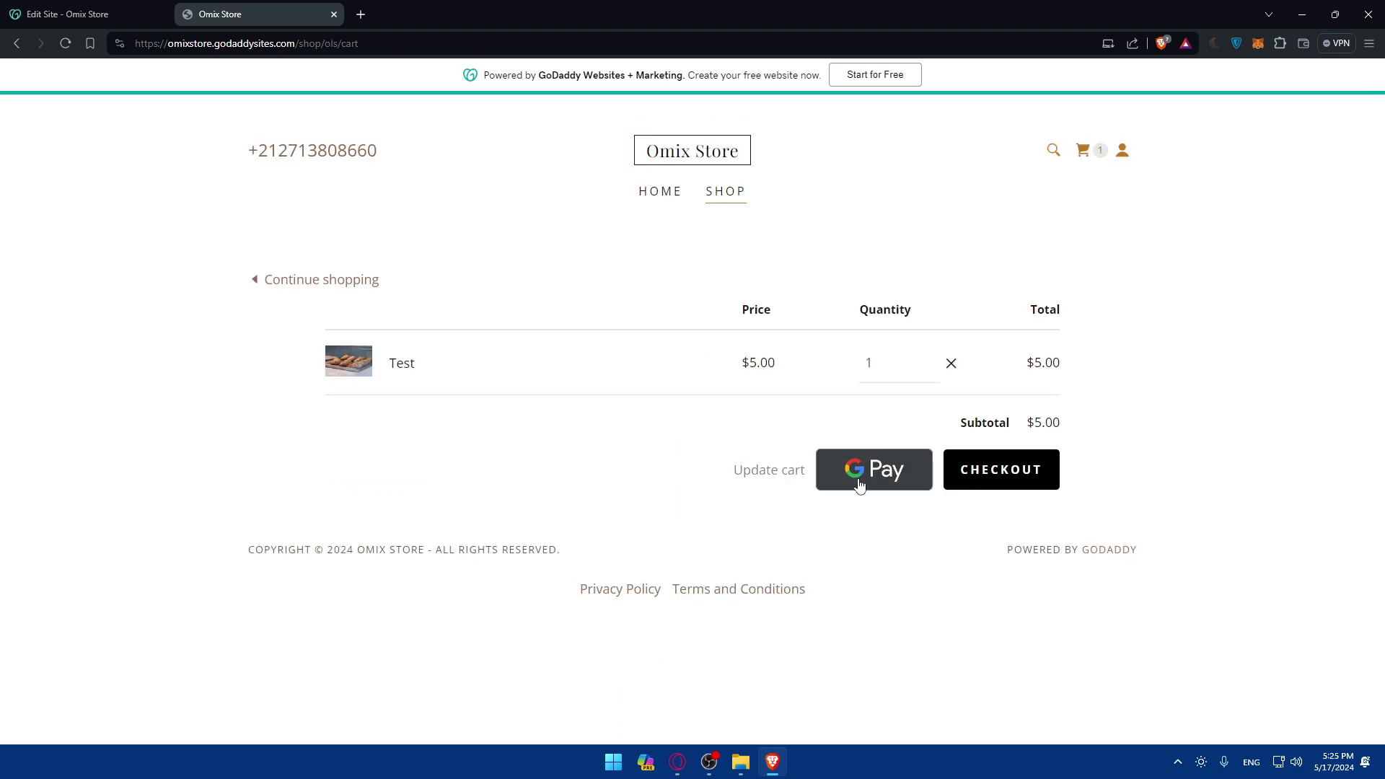
key(alt+Left)
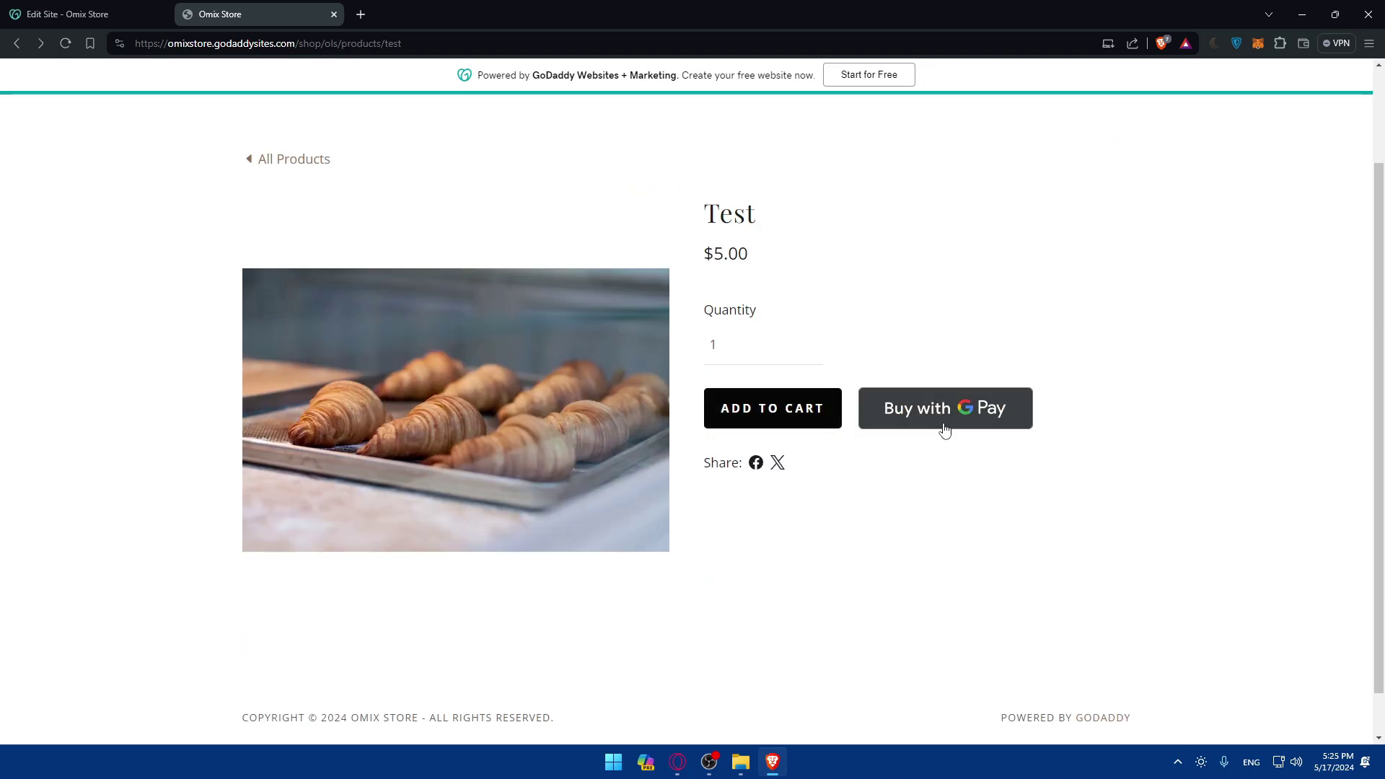
click(739, 408)
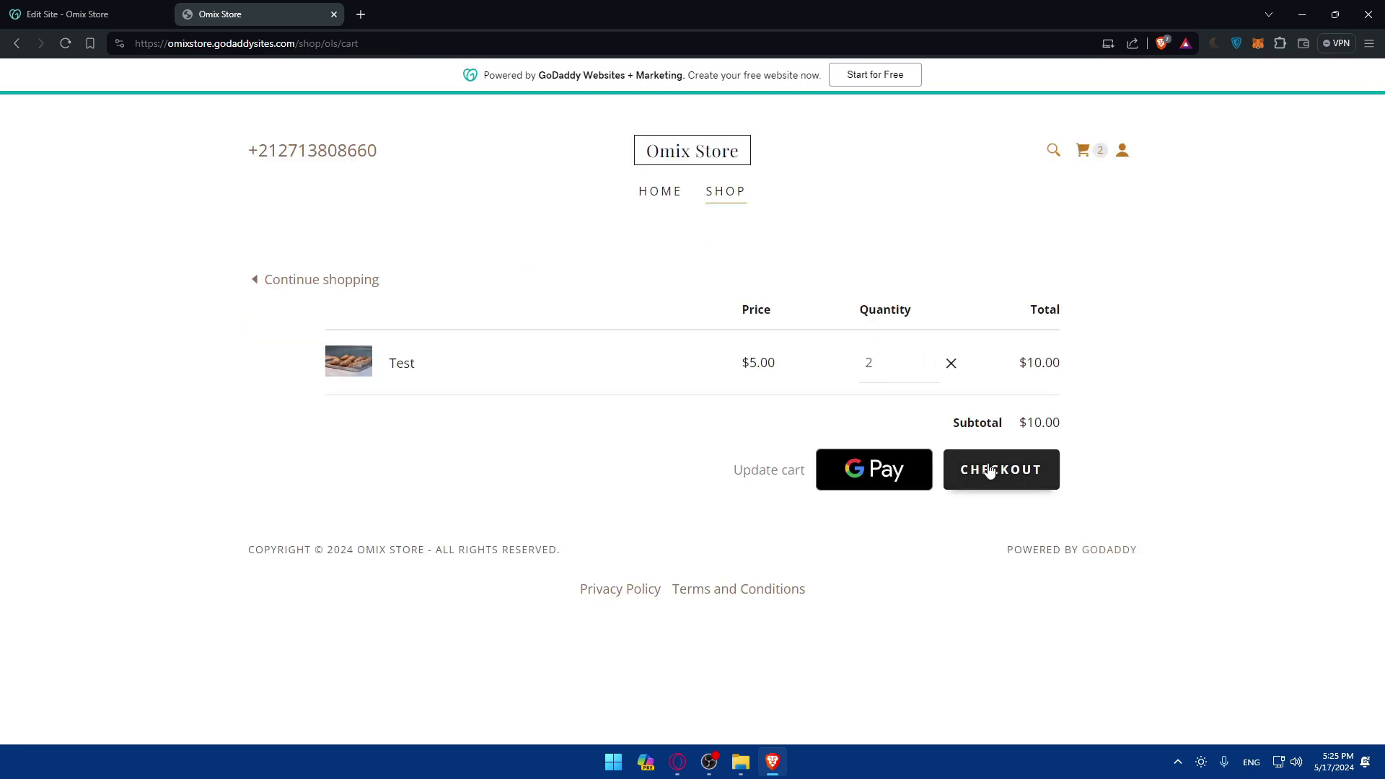
click(974, 466)
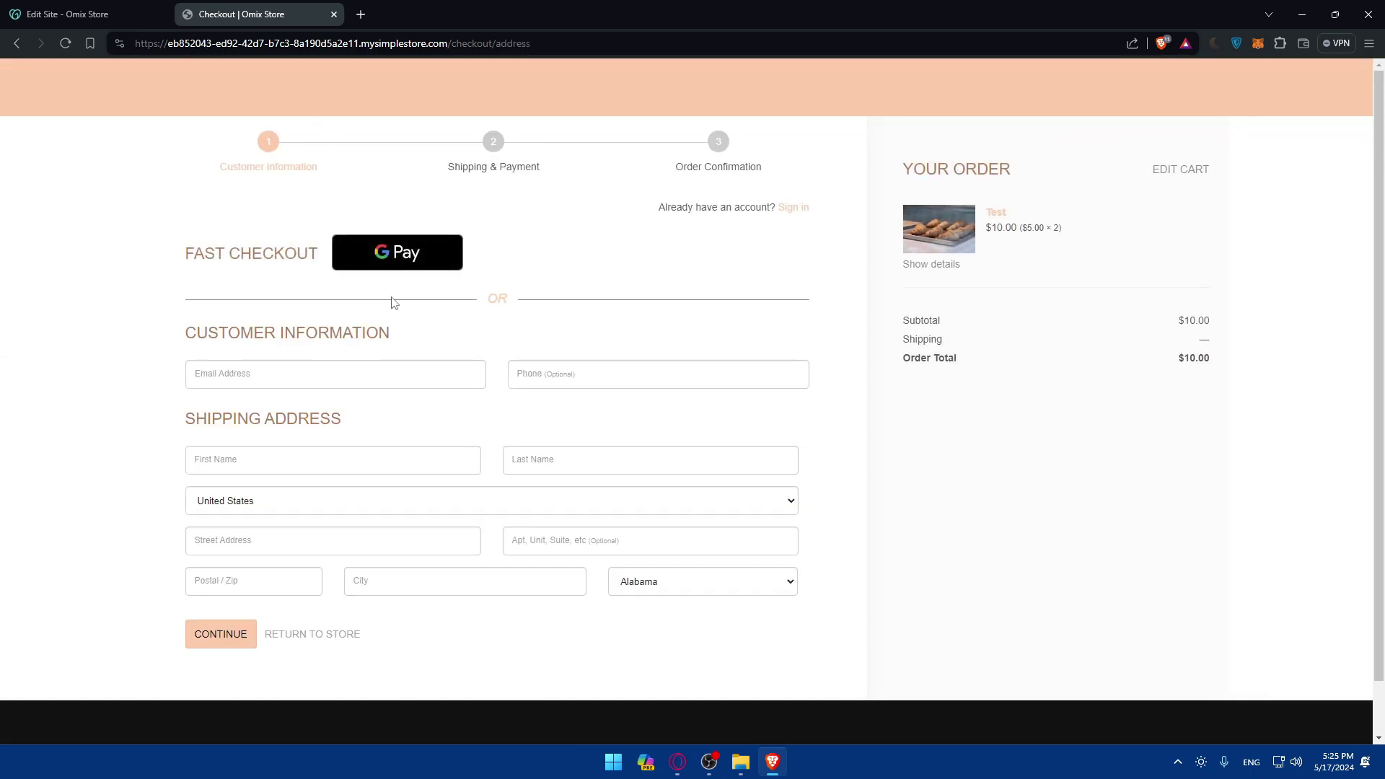
Step: Enter the customer's email, first and last name, and an autofilled shipping address, then continue
scroll(397, 358, down, 1)
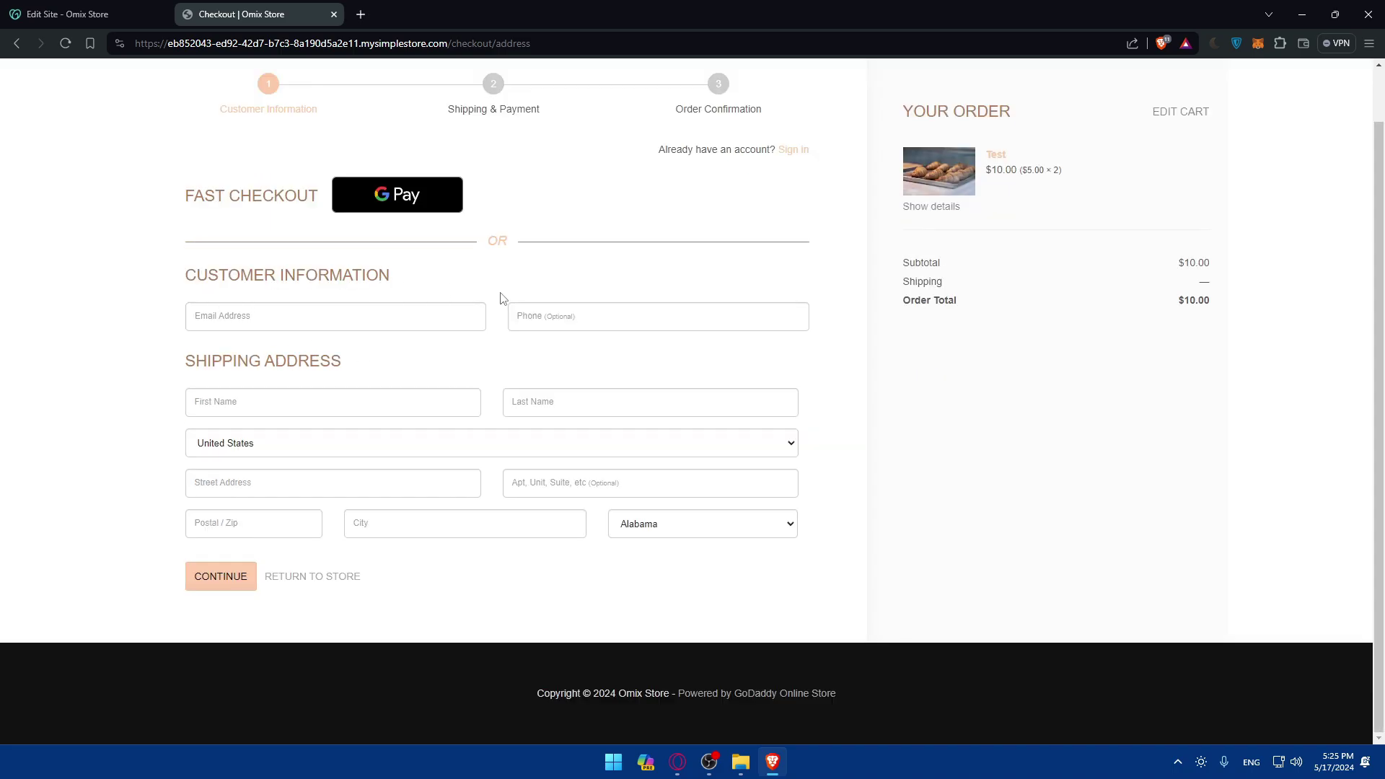
scroll(503, 299, up, 1)
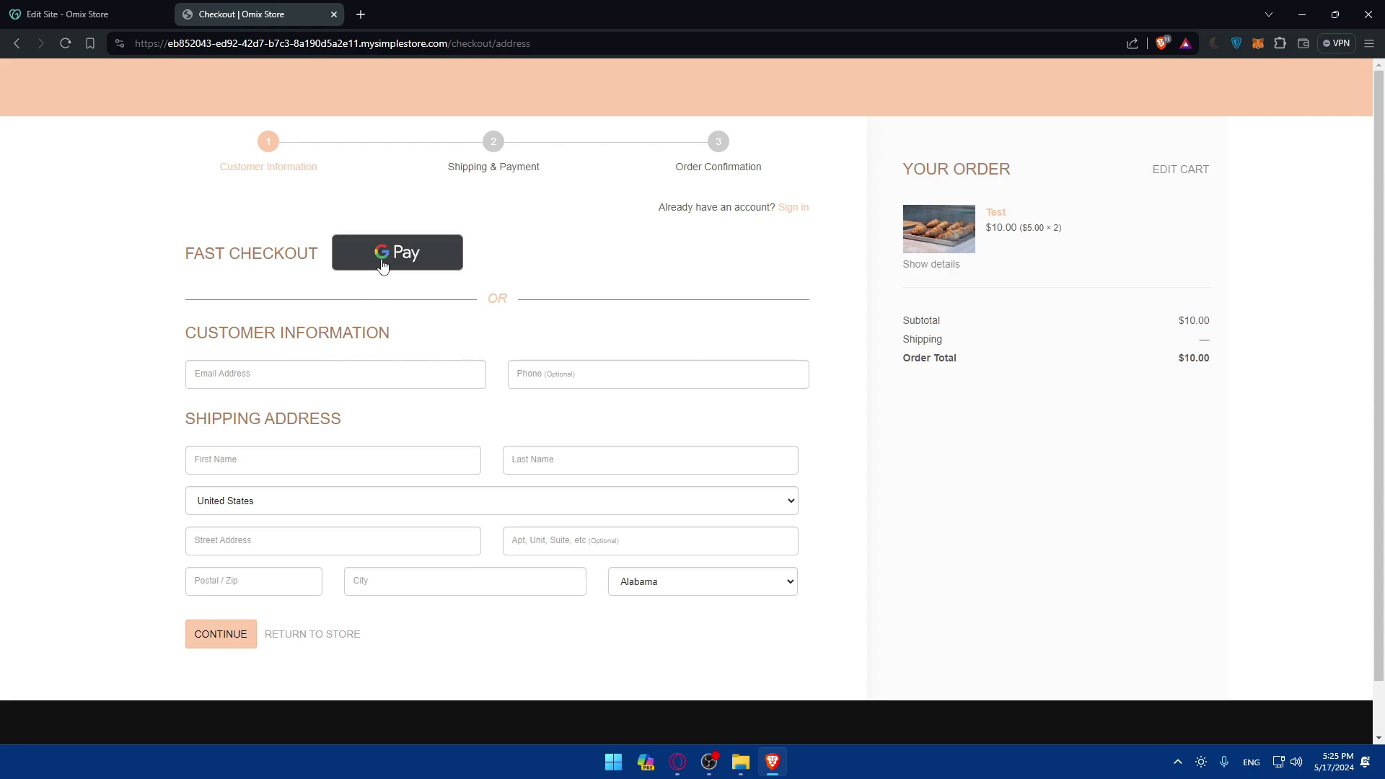
click(323, 372)
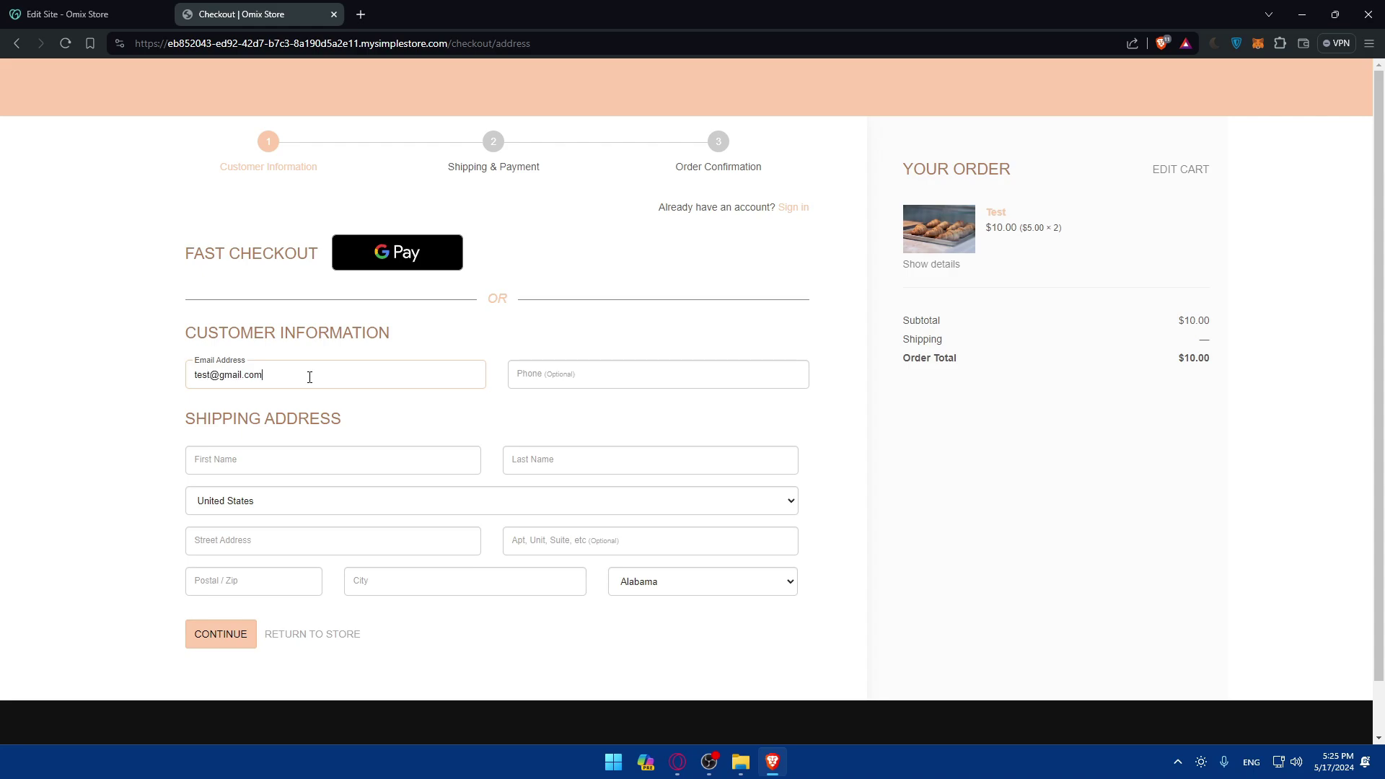
text(gest)
key(Tab)
text(s)
click(316, 541)
click(328, 578)
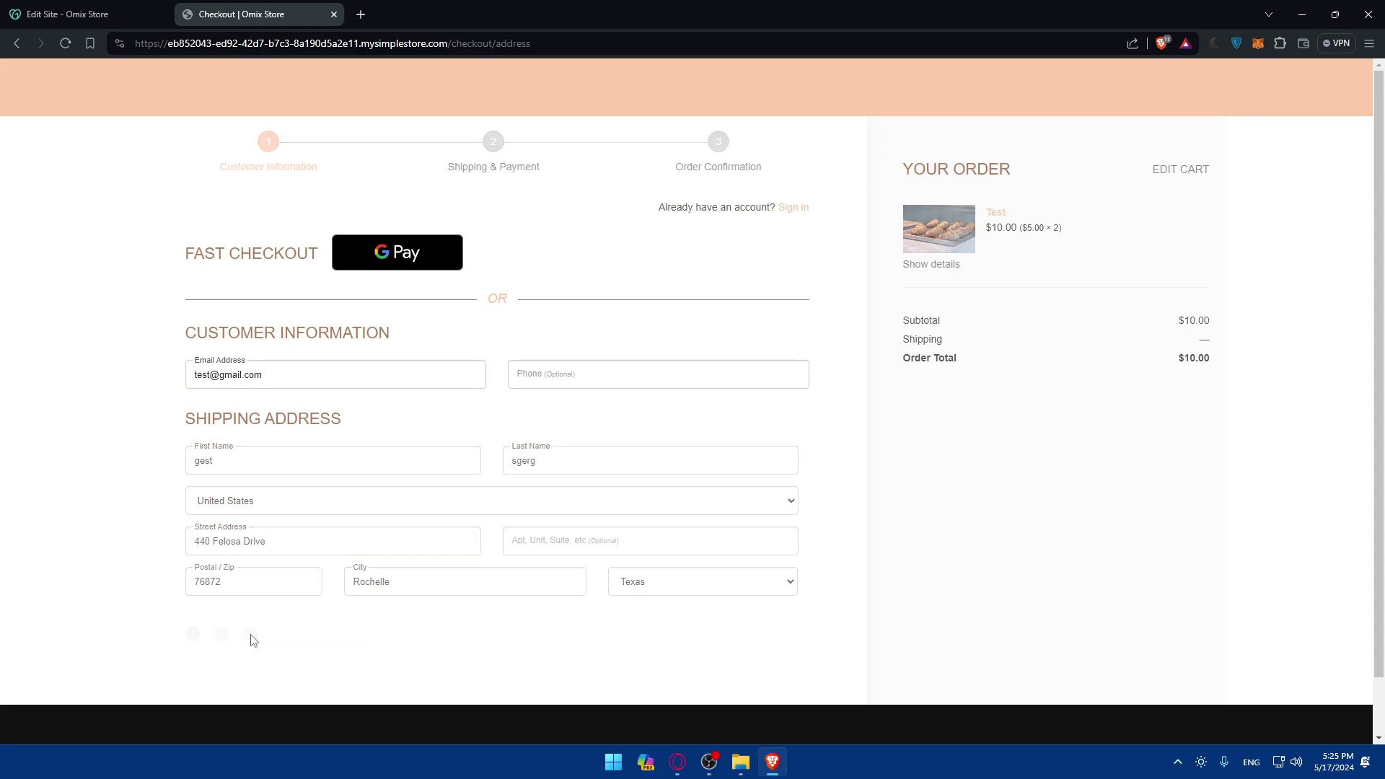
click(253, 640)
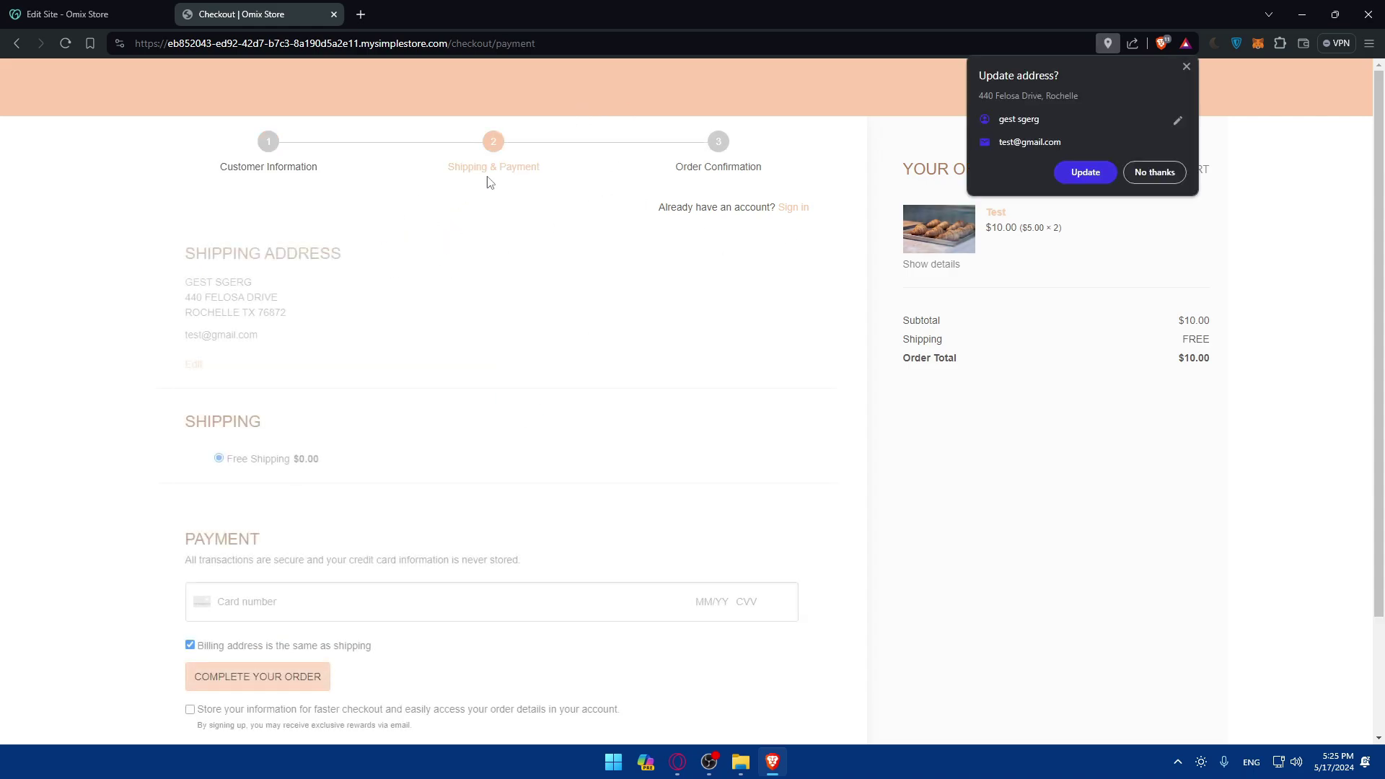
Step: Try Google Pay and then Paze Wallet as the checkout payment method
scroll(487, 162, down, 2)
scroll(489, 173, up, 2)
scroll(540, 225, down, 4)
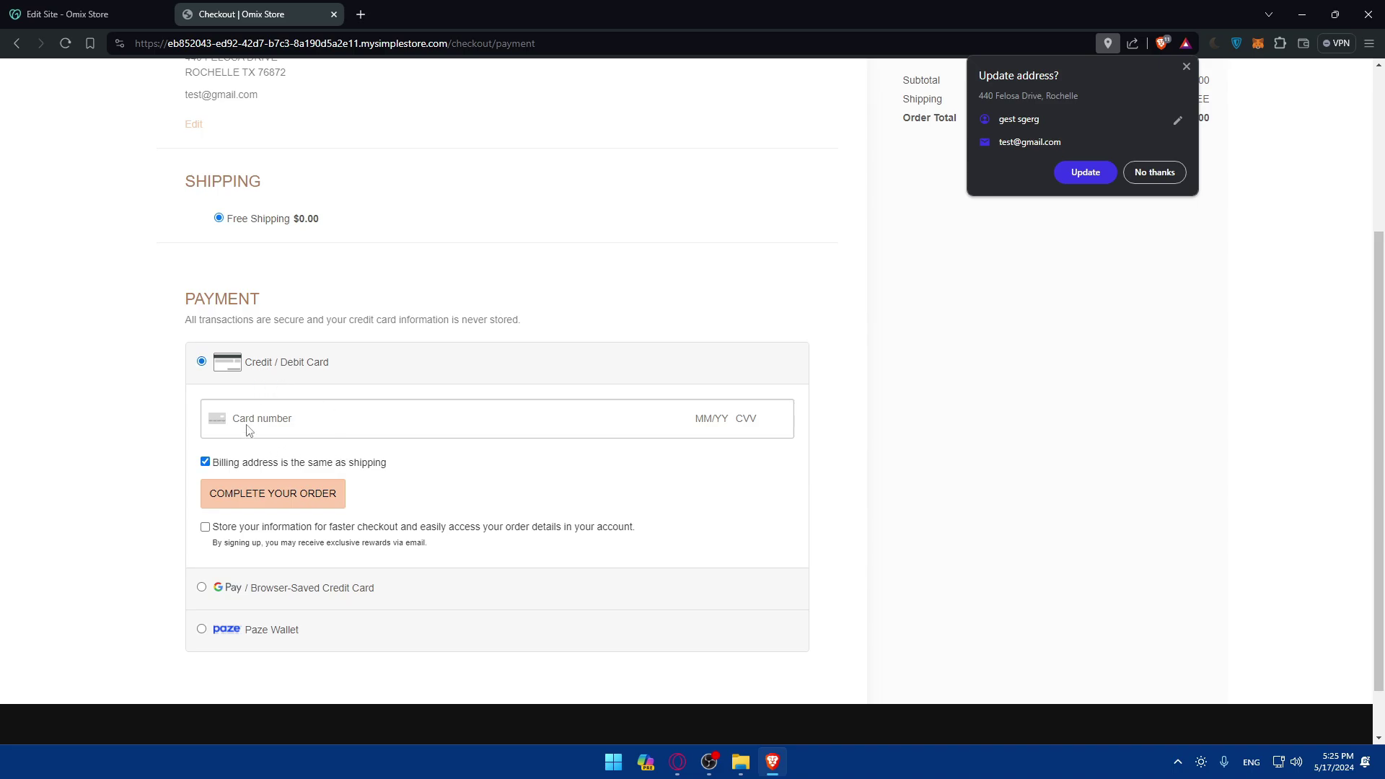
scroll(382, 414, up, 4)
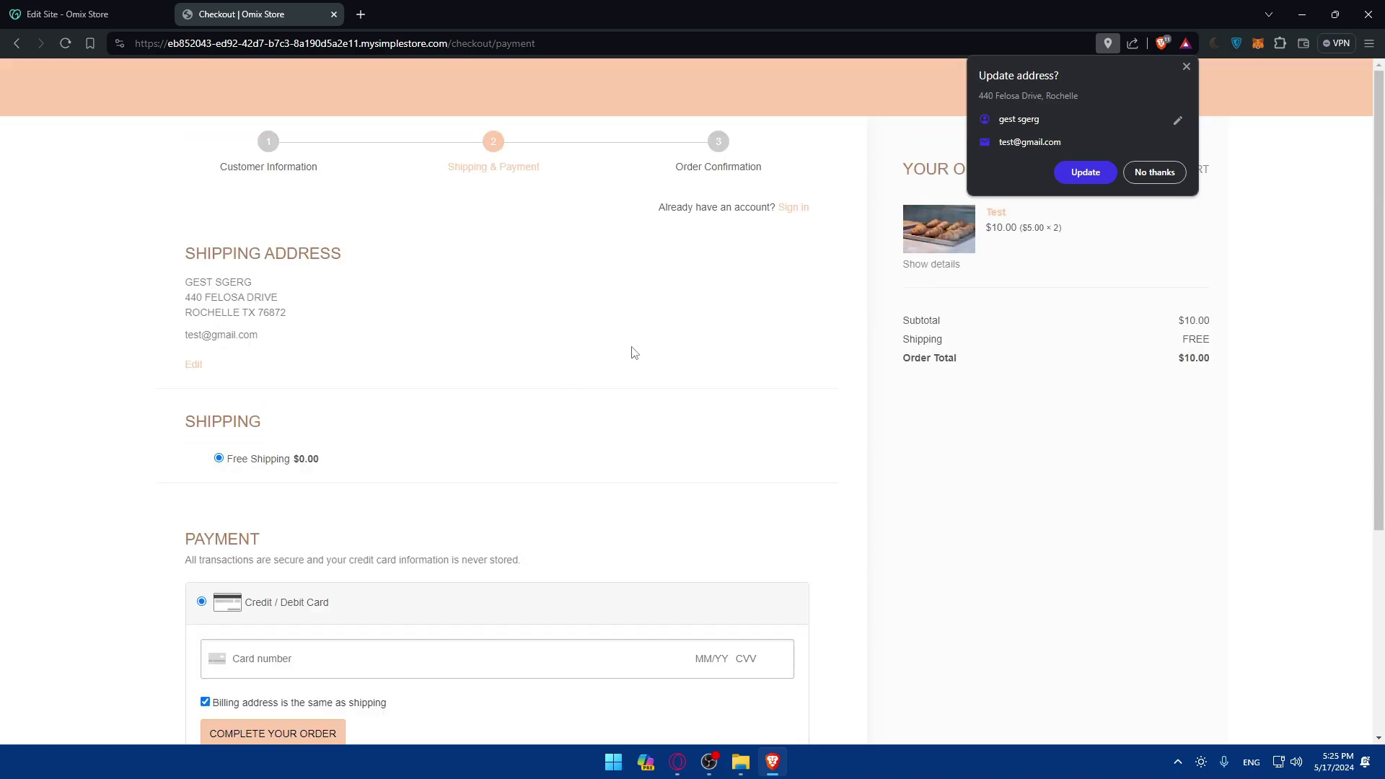
scroll(634, 354, down, 5)
click(232, 533)
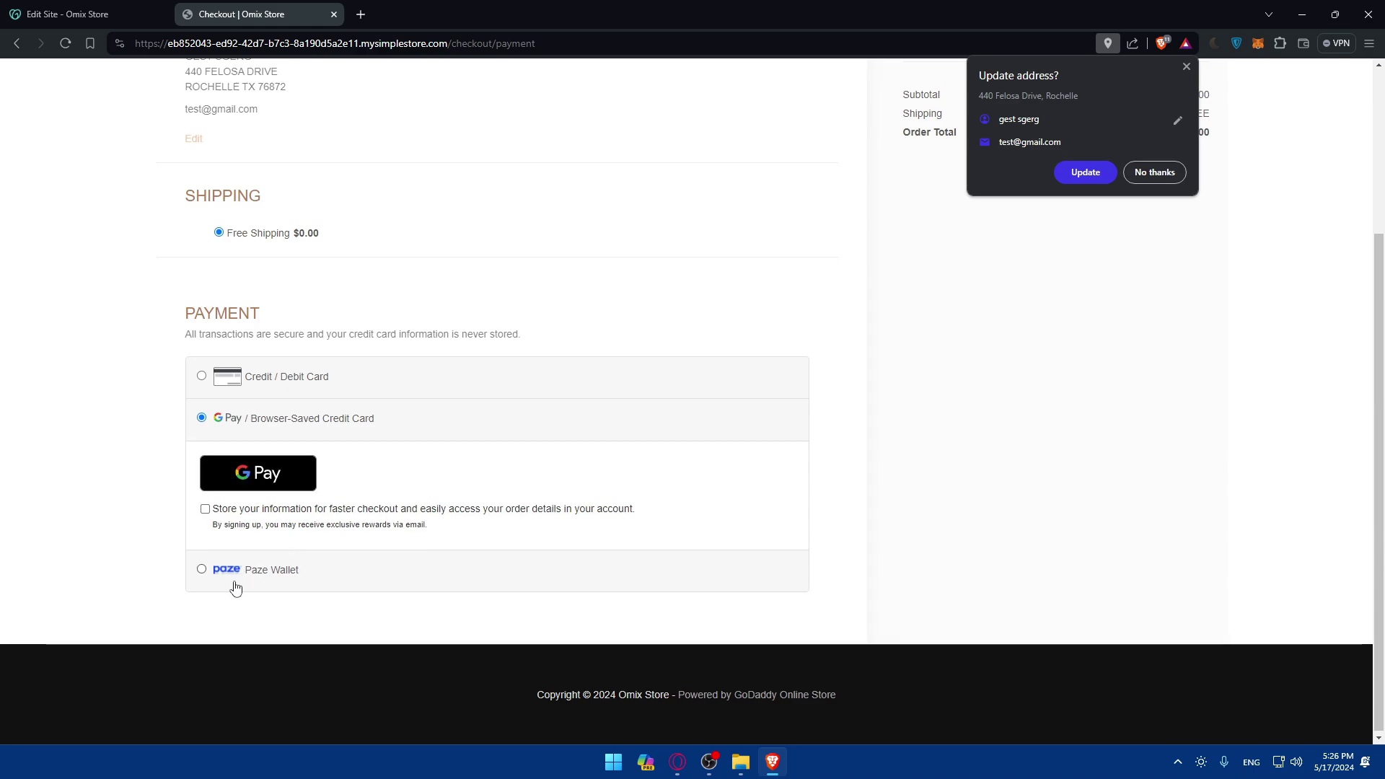
click(215, 572)
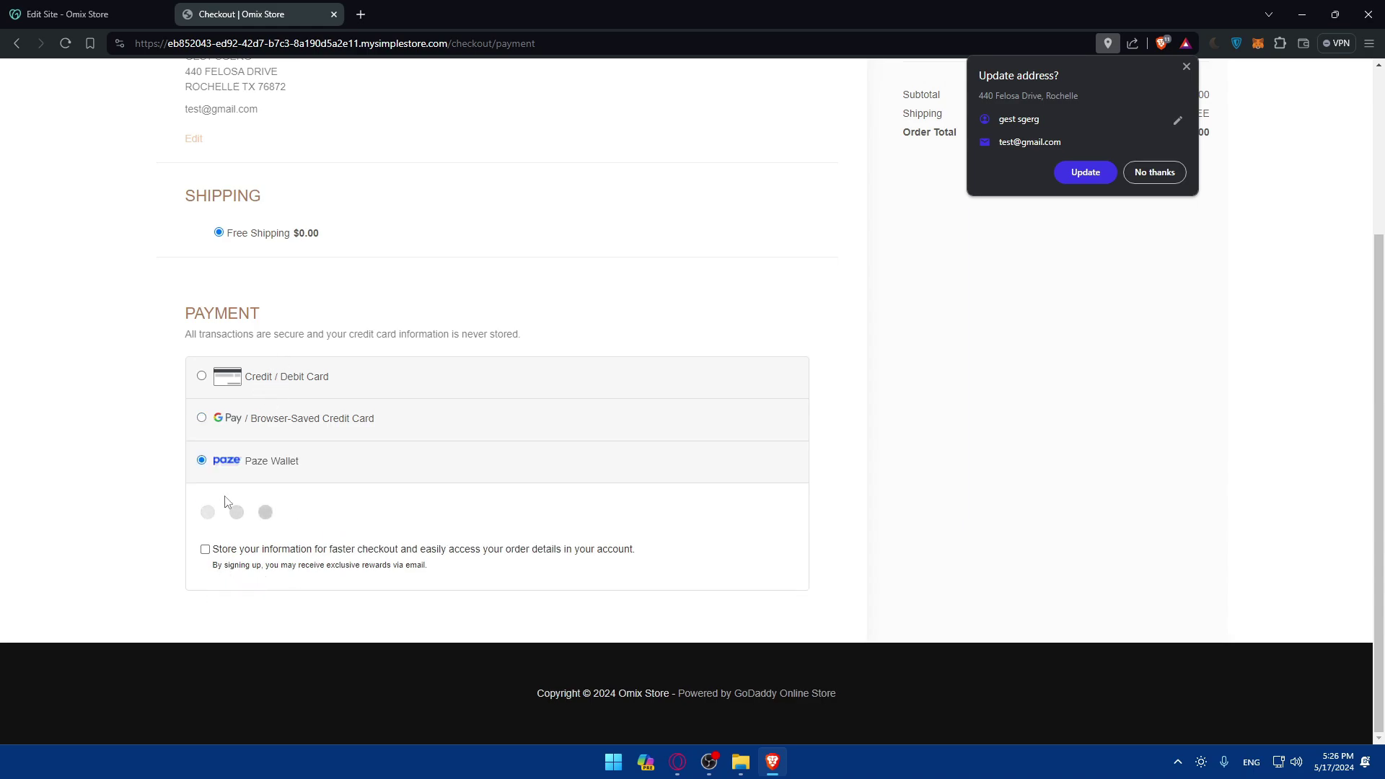
Step: Choose Credit / Debit Card payment and return to the Customer Information step
scroll(311, 520, up, 3)
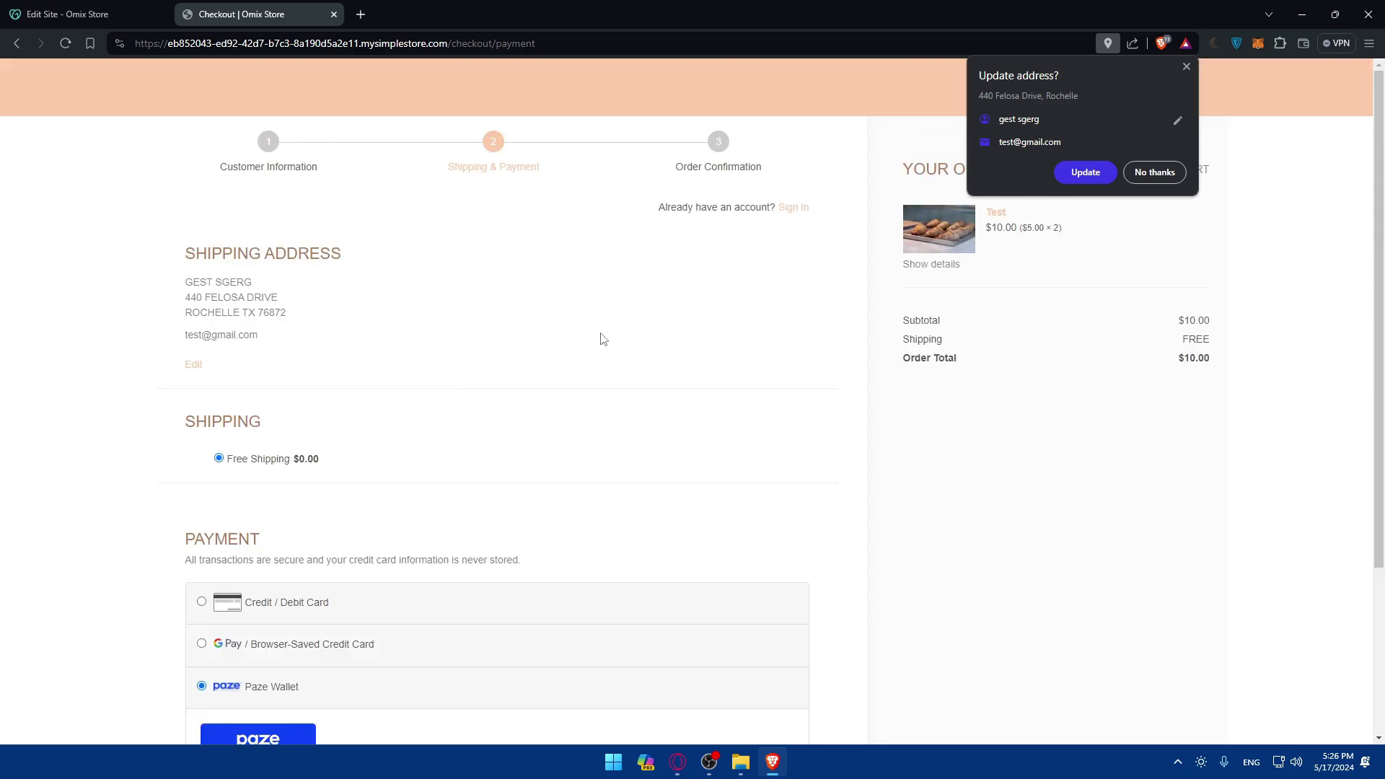
scroll(710, 332, down, 3)
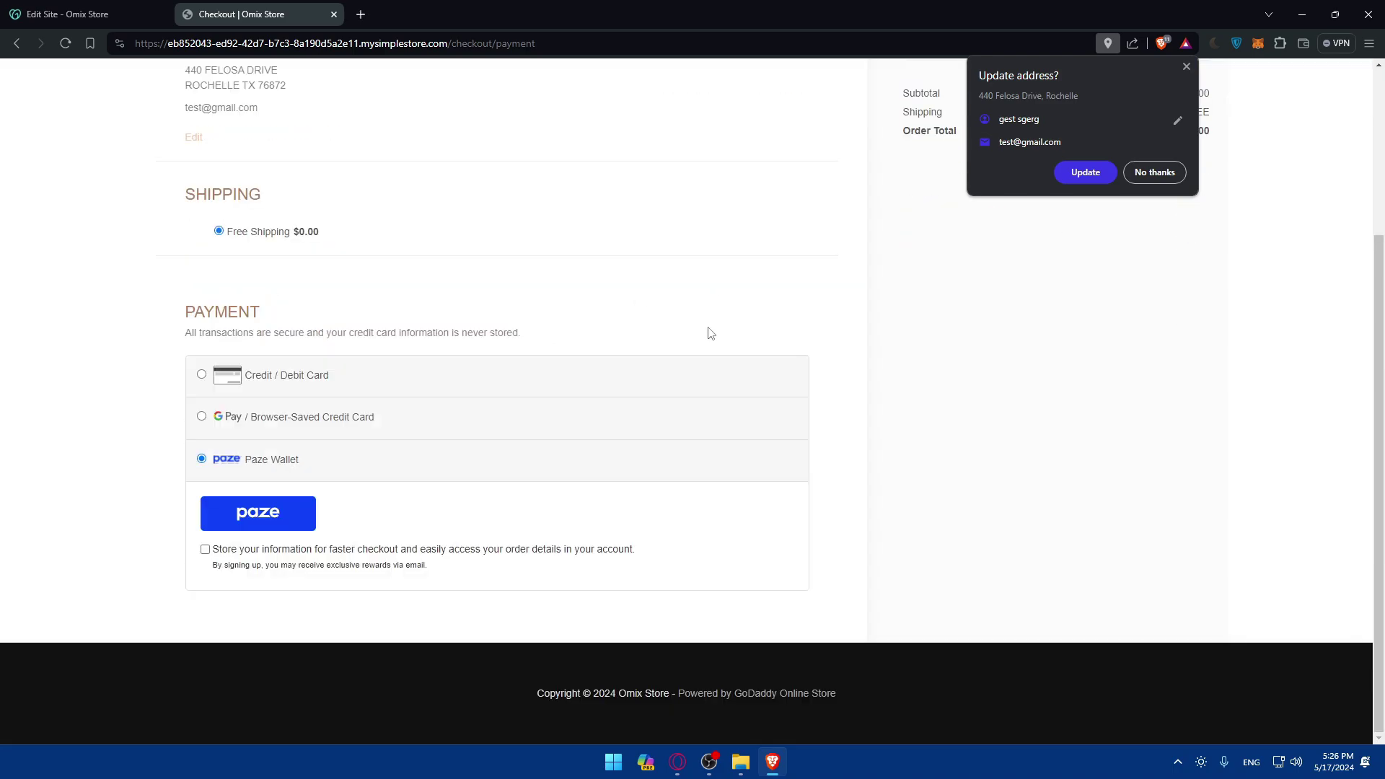
click(345, 392)
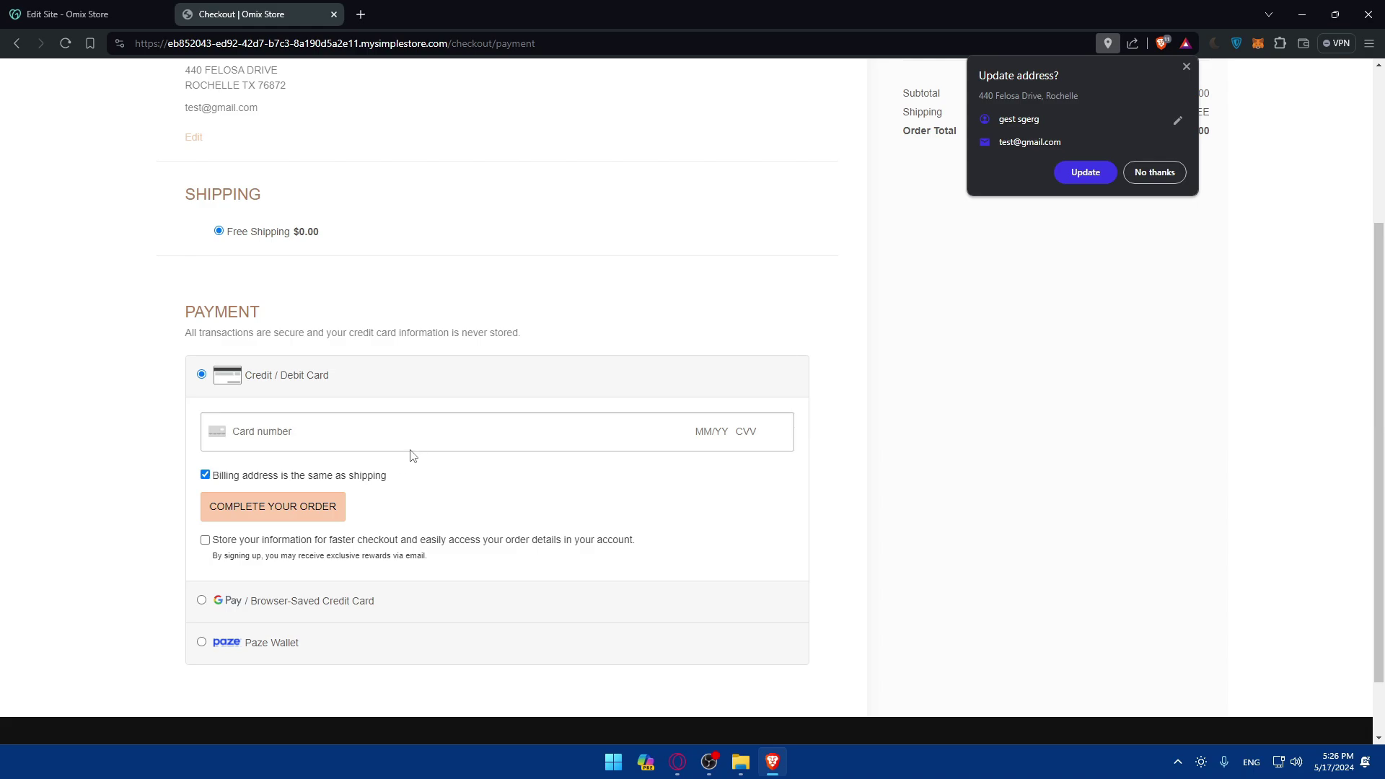
scroll(429, 200, up, 3)
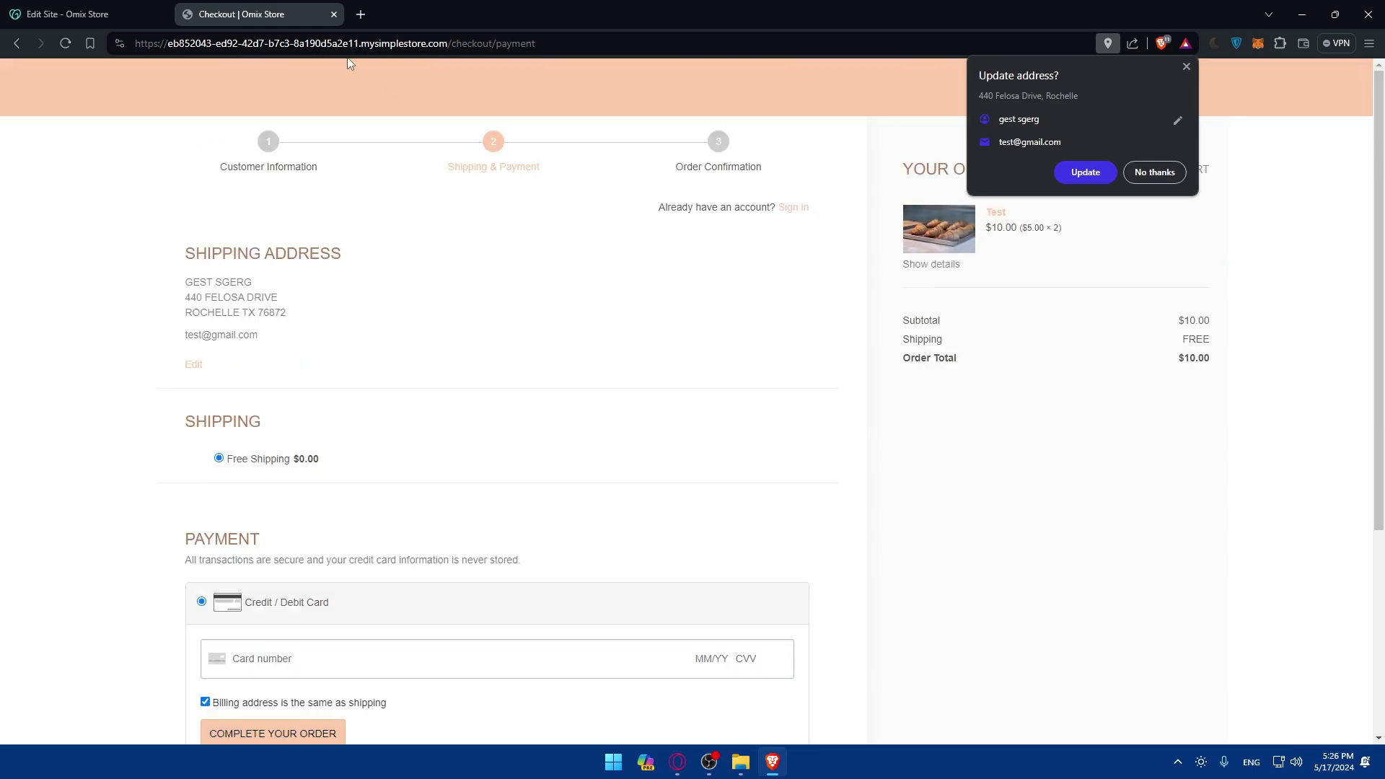
click(332, 125)
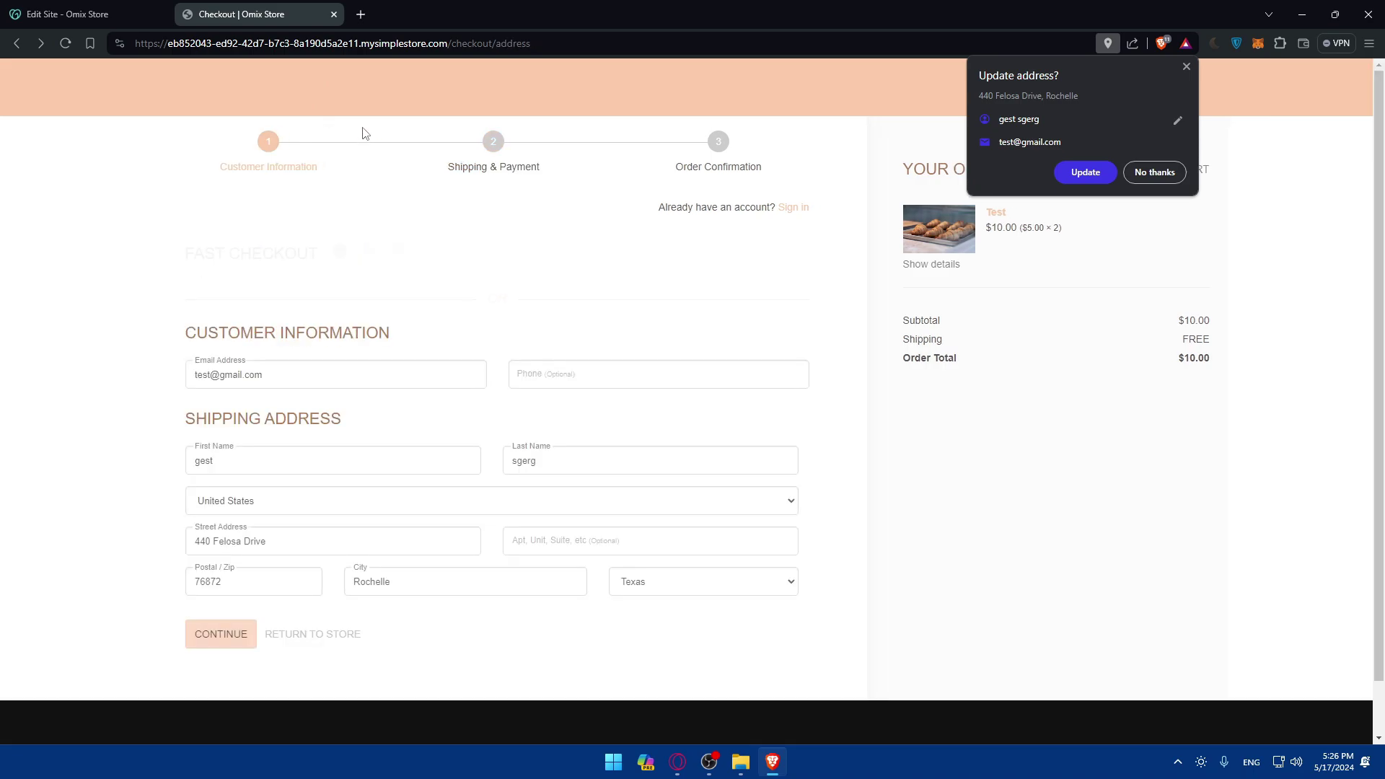
Step: Leave checkout and go to the Omix Store home page
click(318, 101)
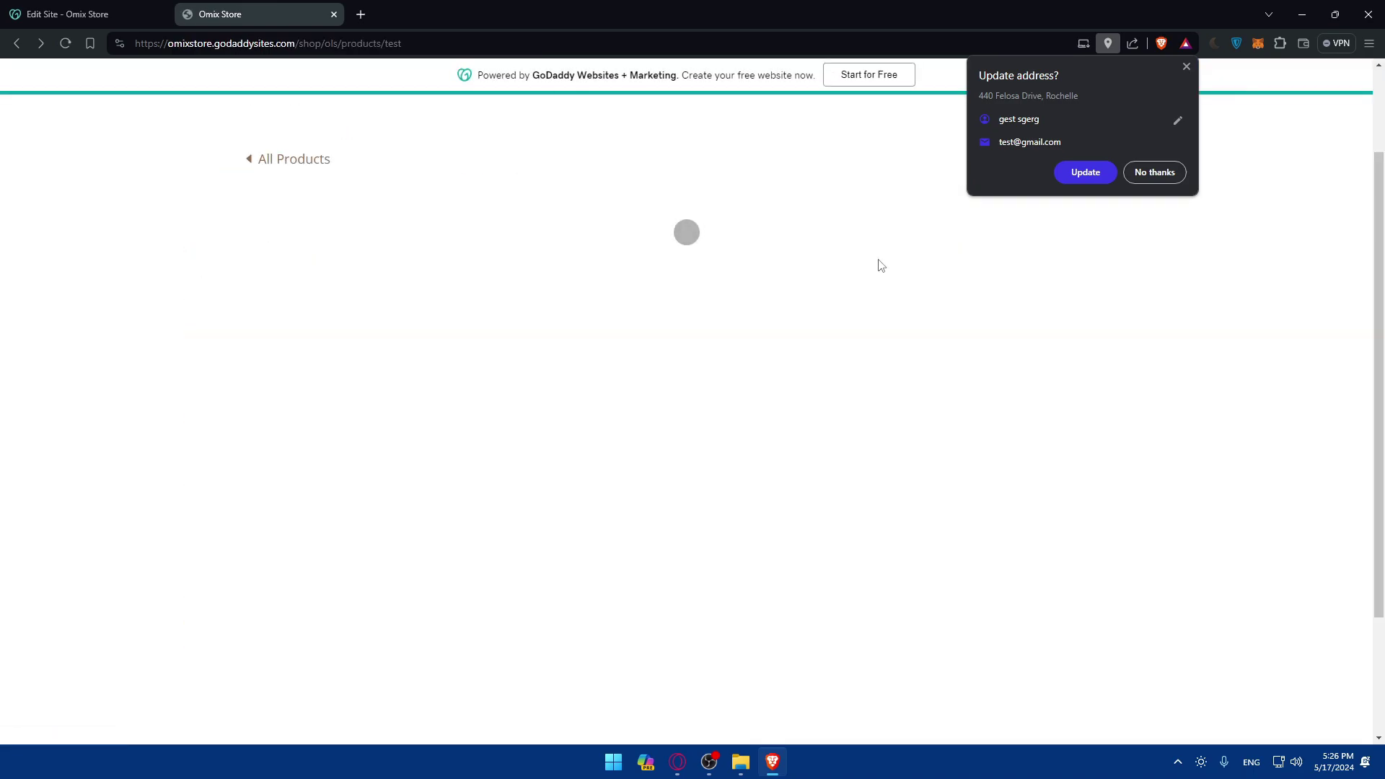
click(1186, 66)
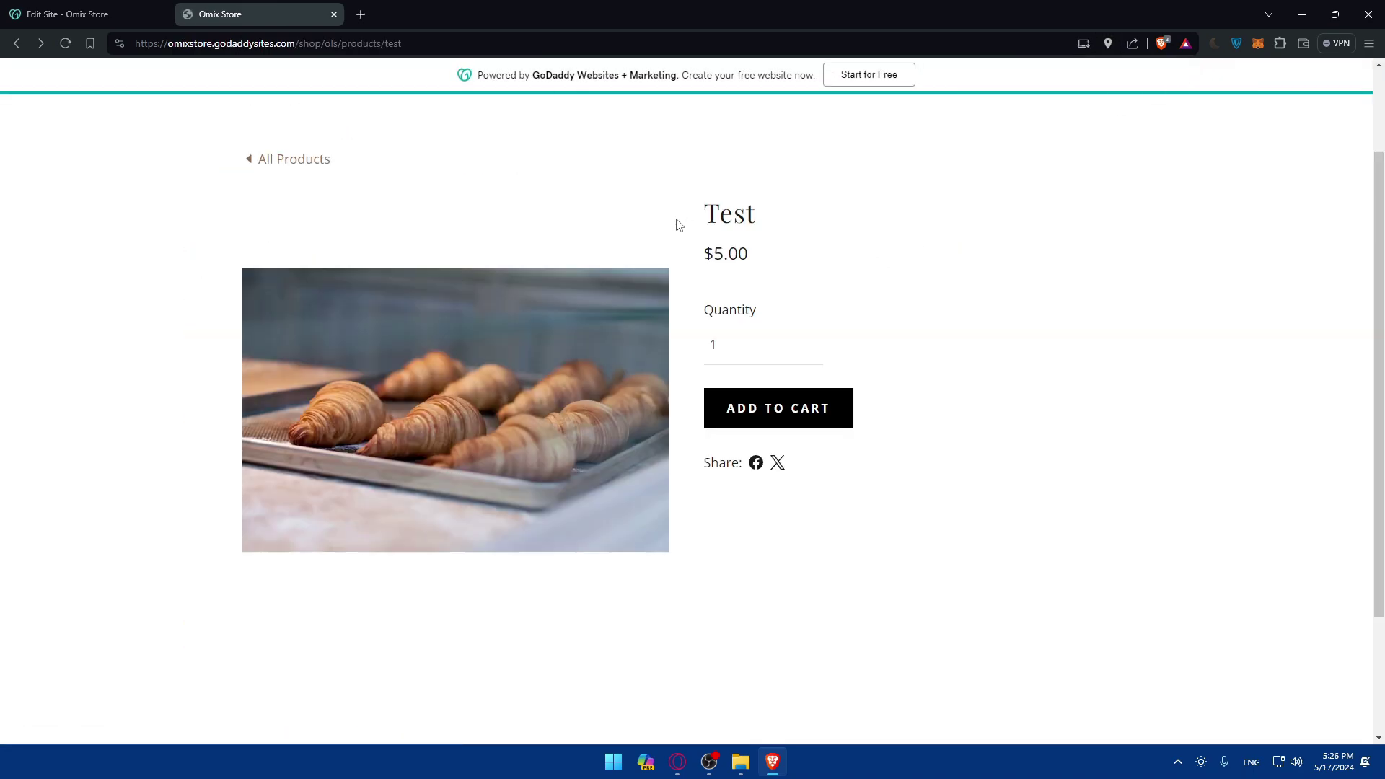
click(644, 204)
scroll(663, 238, down, 20)
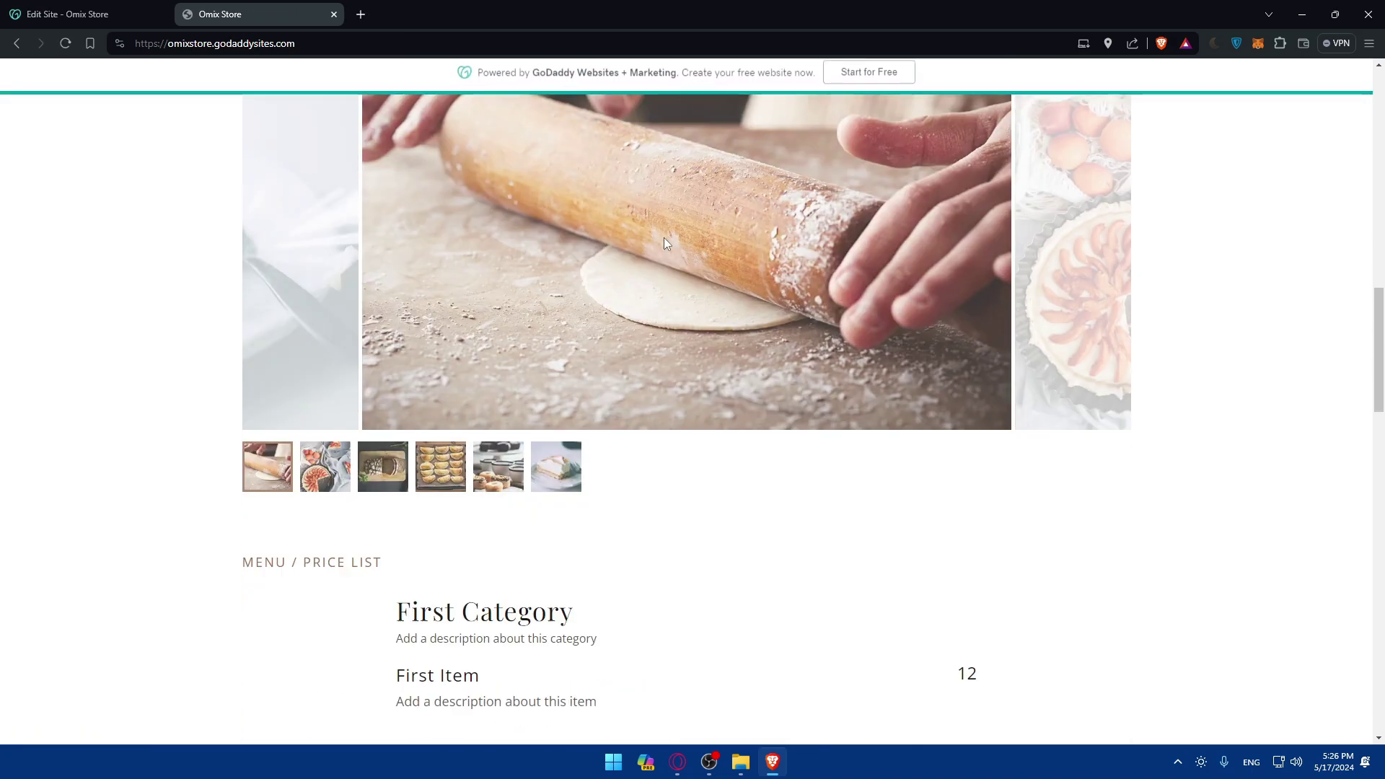
scroll(665, 243, up, 3)
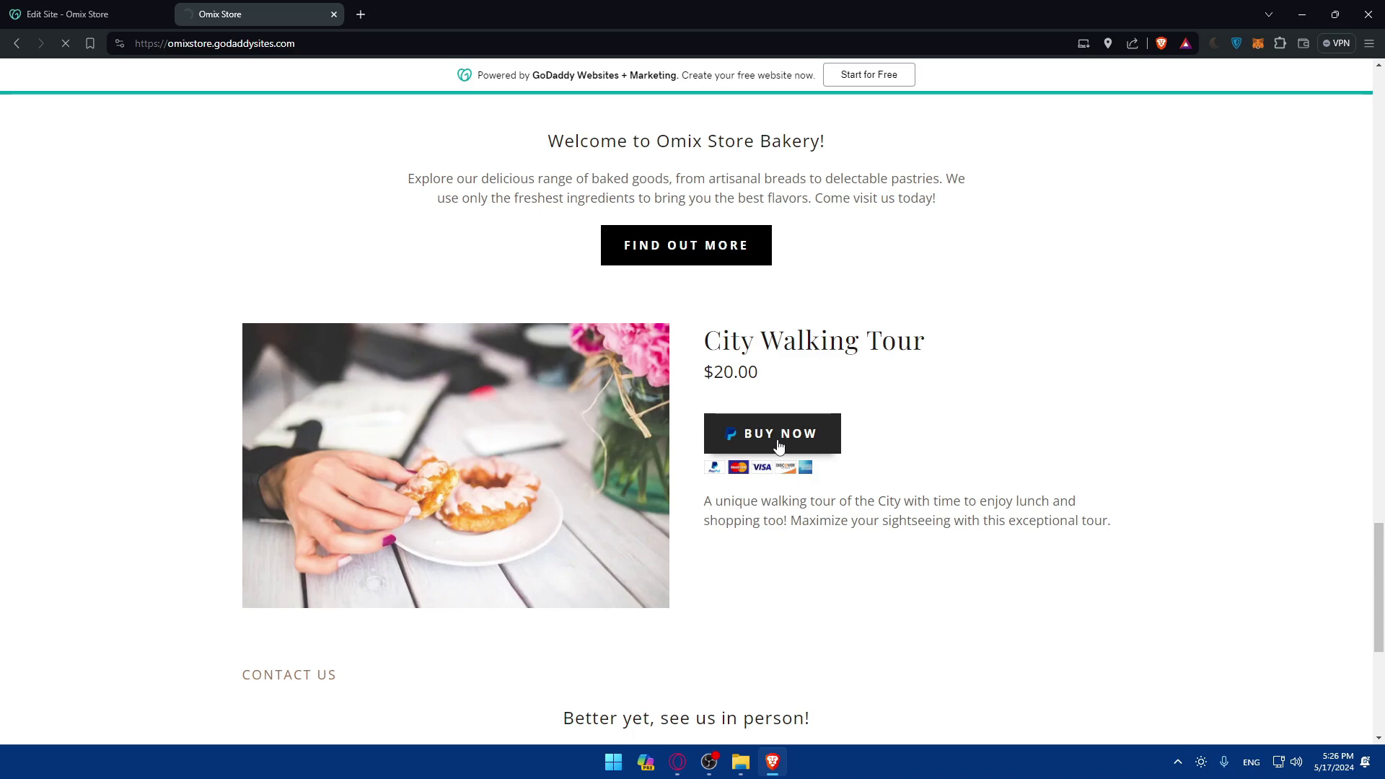
Step: Start a PayPal purchase of City Walking Tour, back out, and close the store tab
click(778, 433)
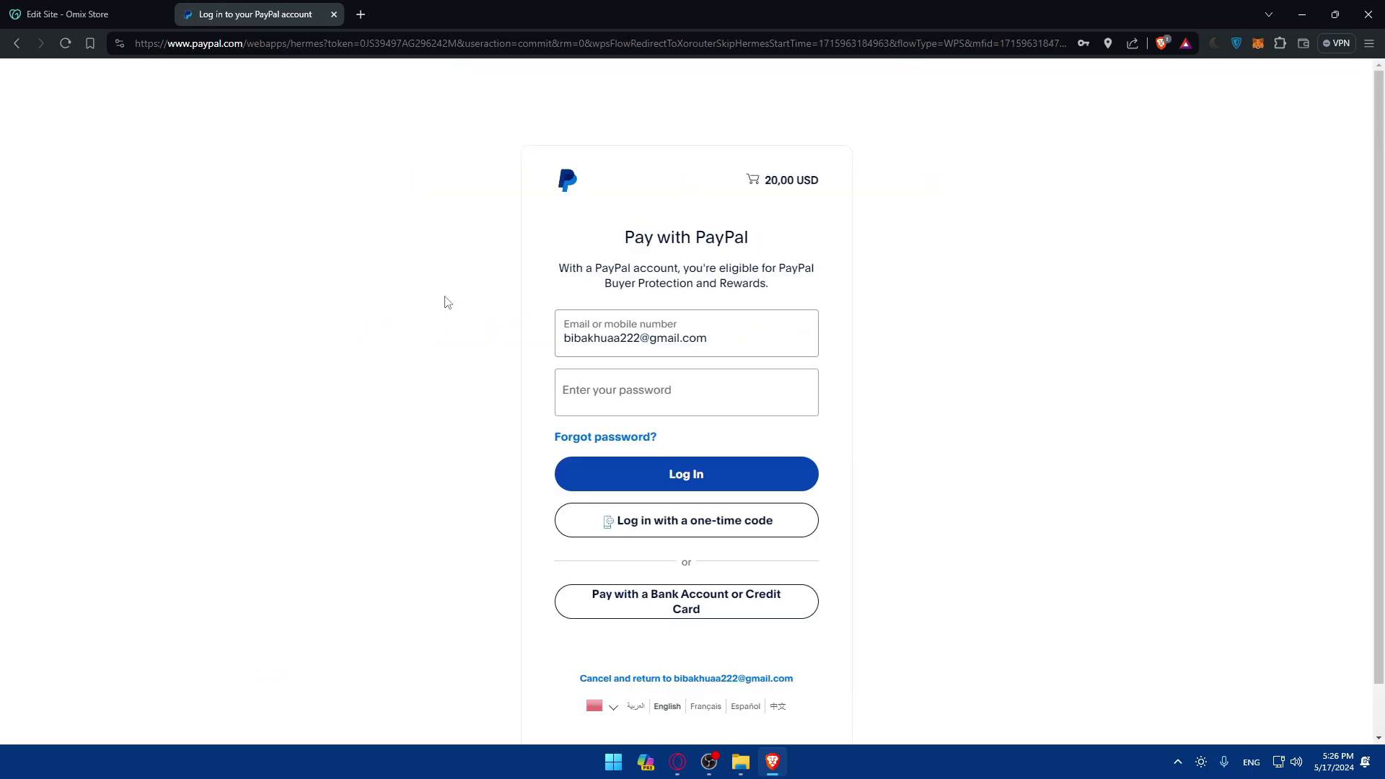
key(alt+Left)
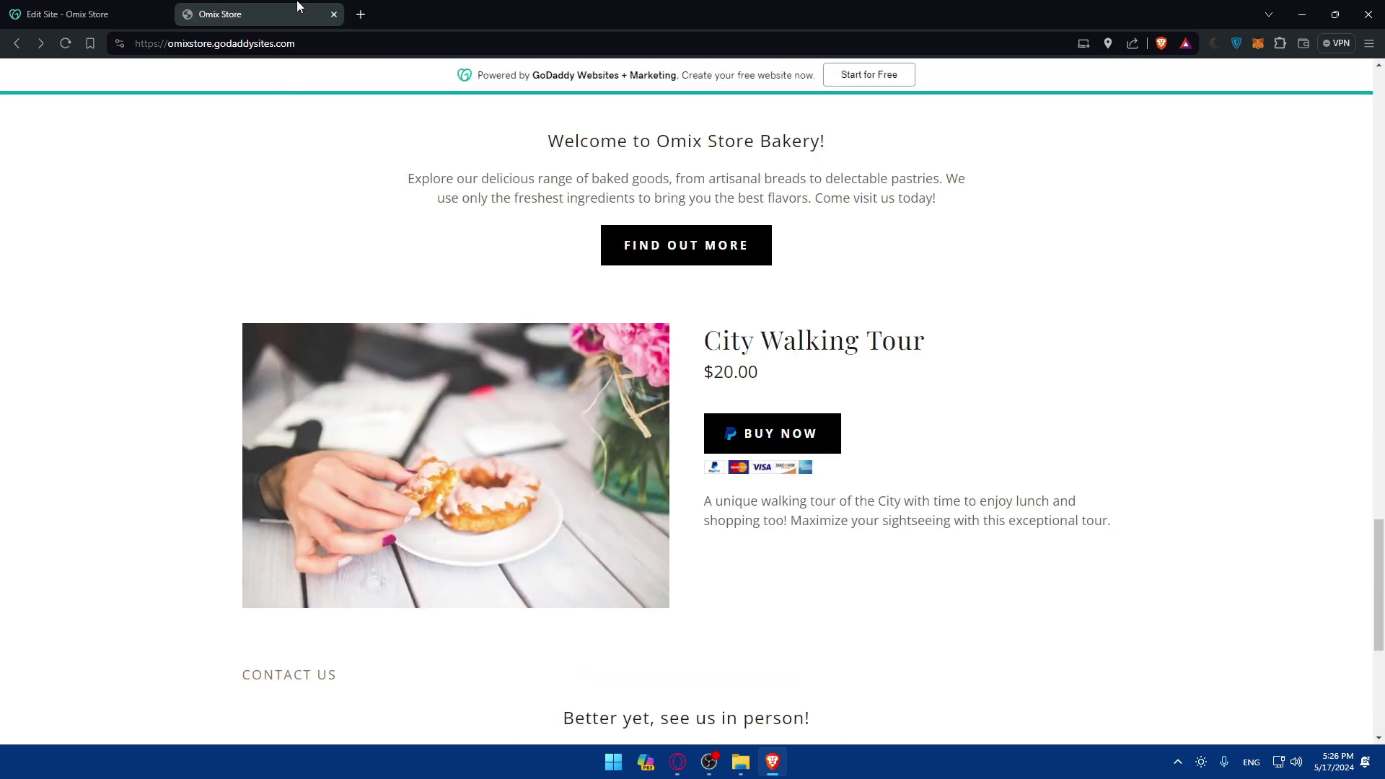
click(334, 15)
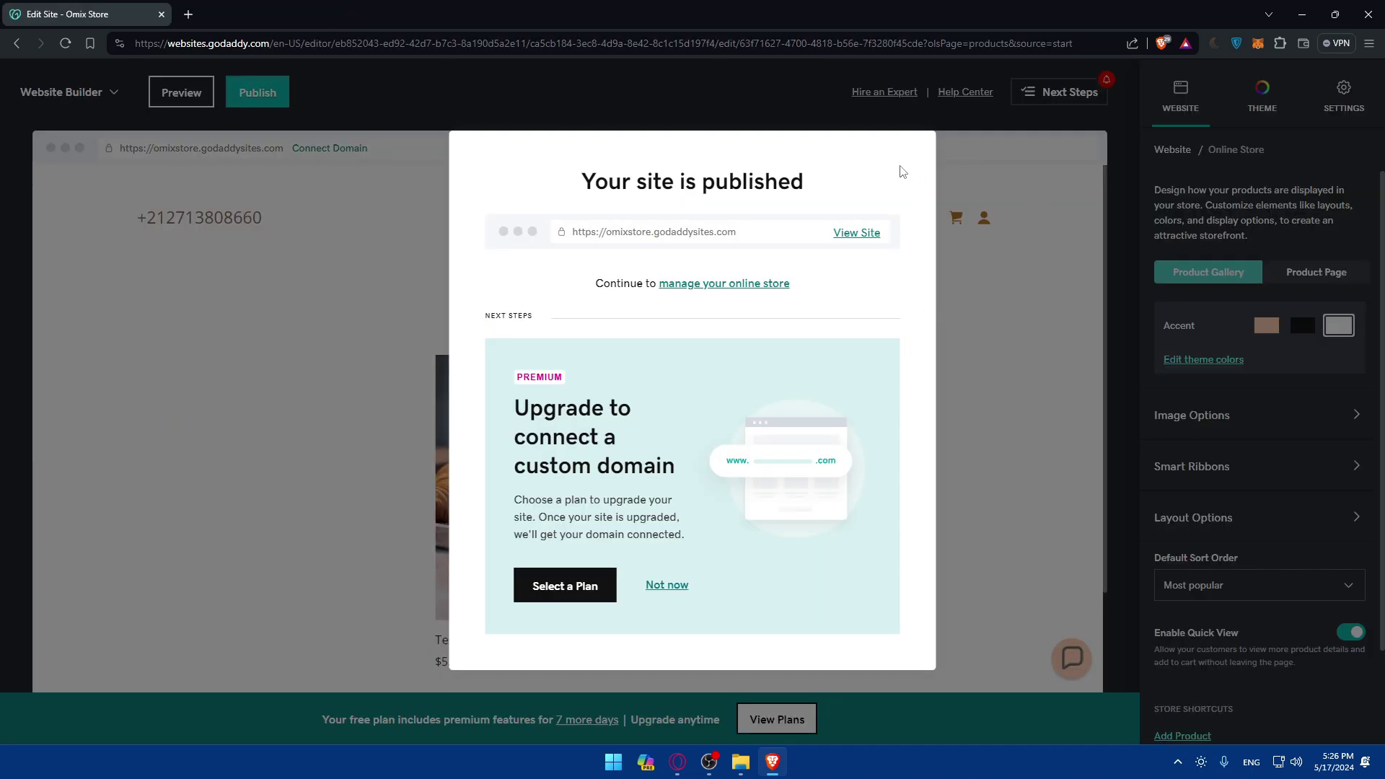
Step: Dismiss the site-published notice and open Payments from the Ways To Sell settings
click(664, 585)
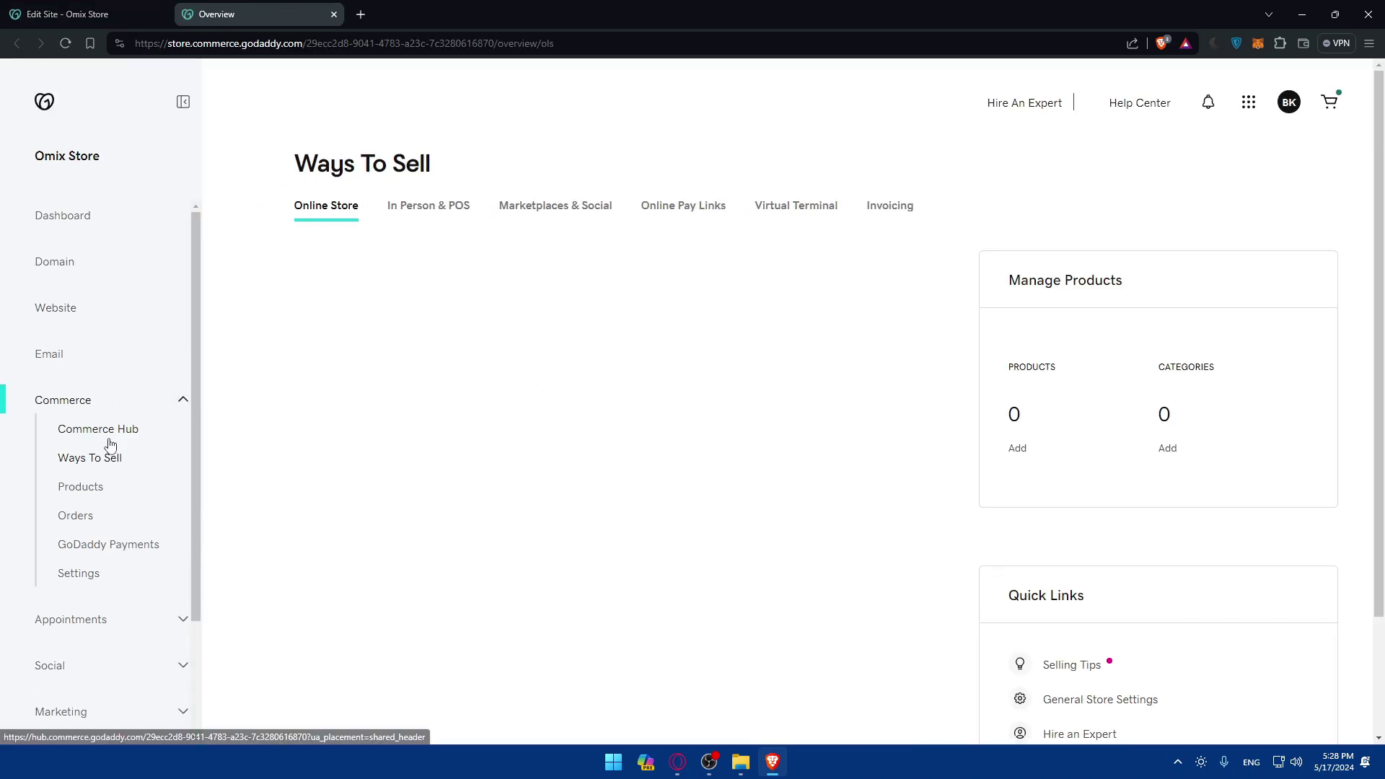
scroll(983, 433, down, 5)
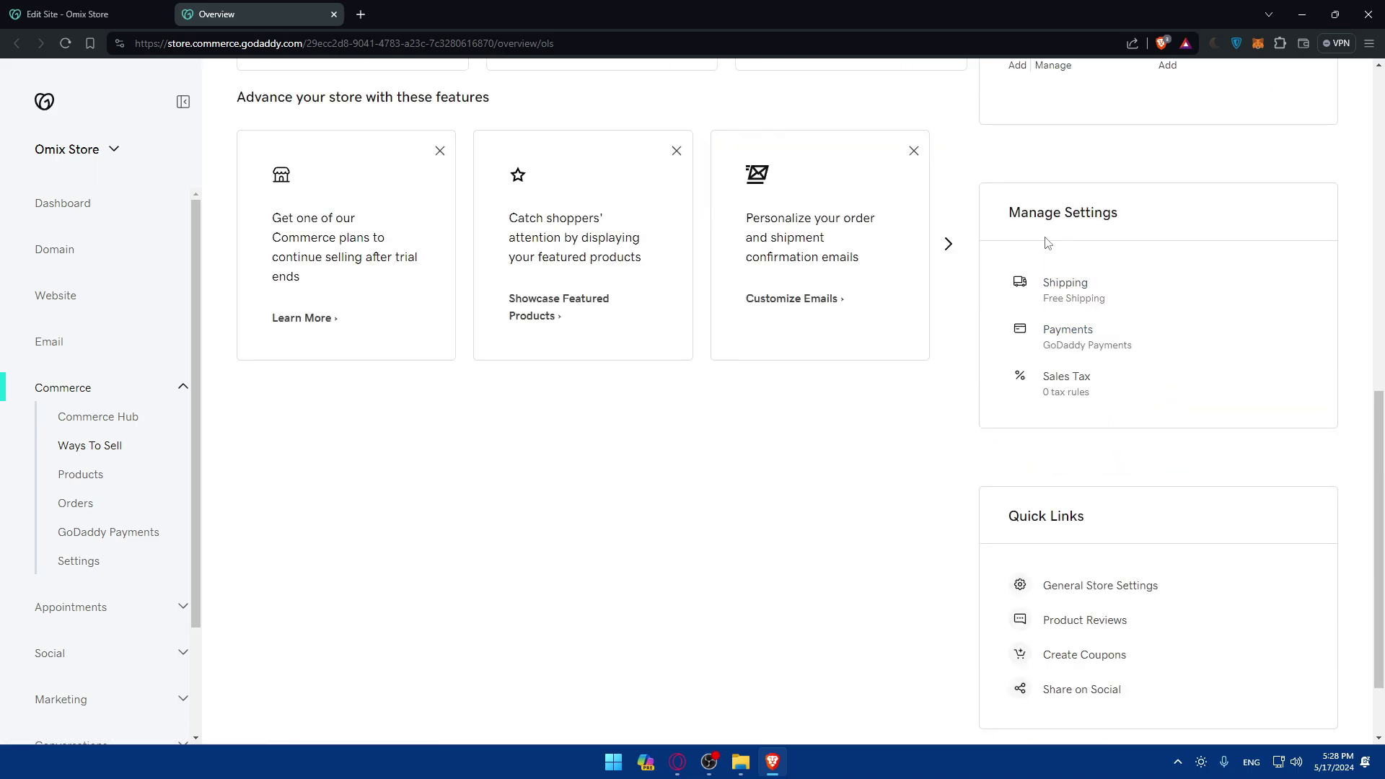
click(1060, 332)
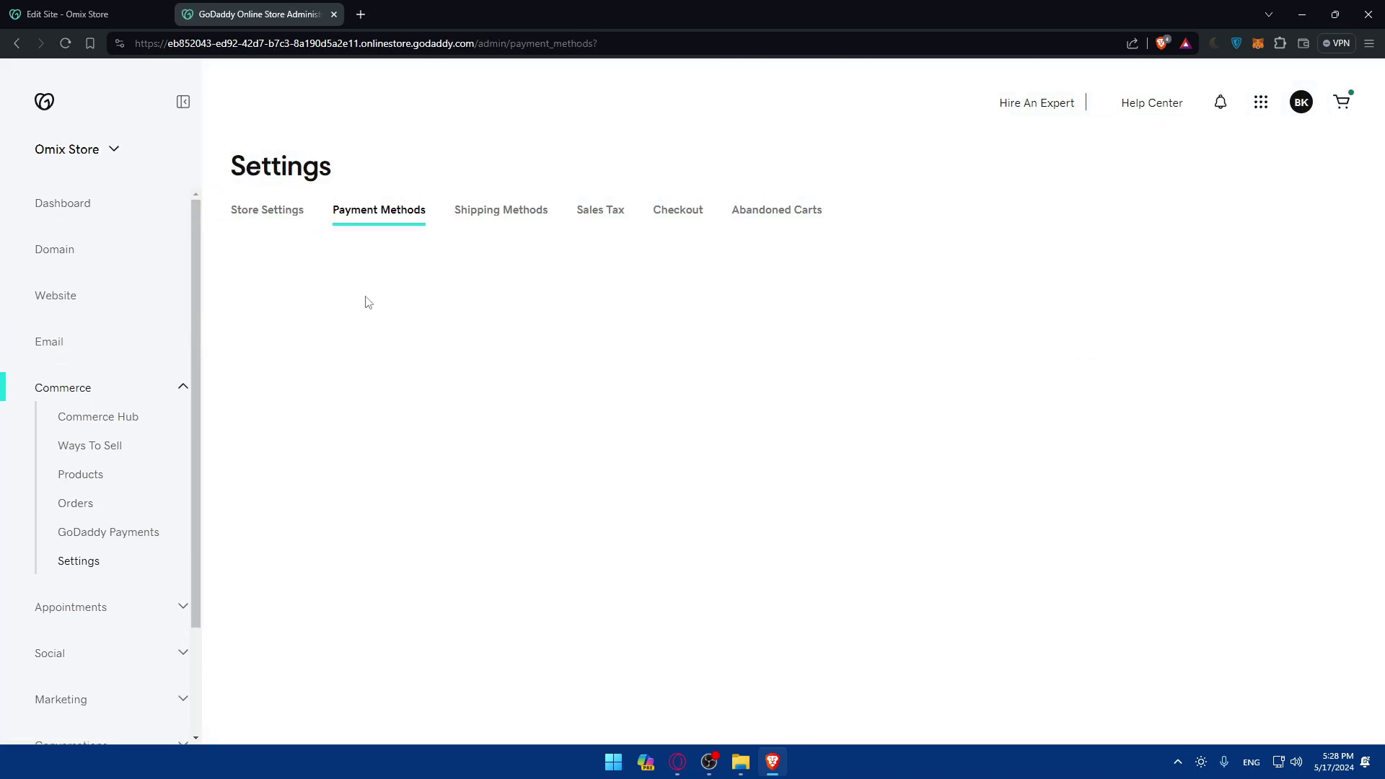
Step: Read the GoDaddy Payments card's benefit and accepted-cards bullets on Payment Methods
scroll(393, 268, down, 3)
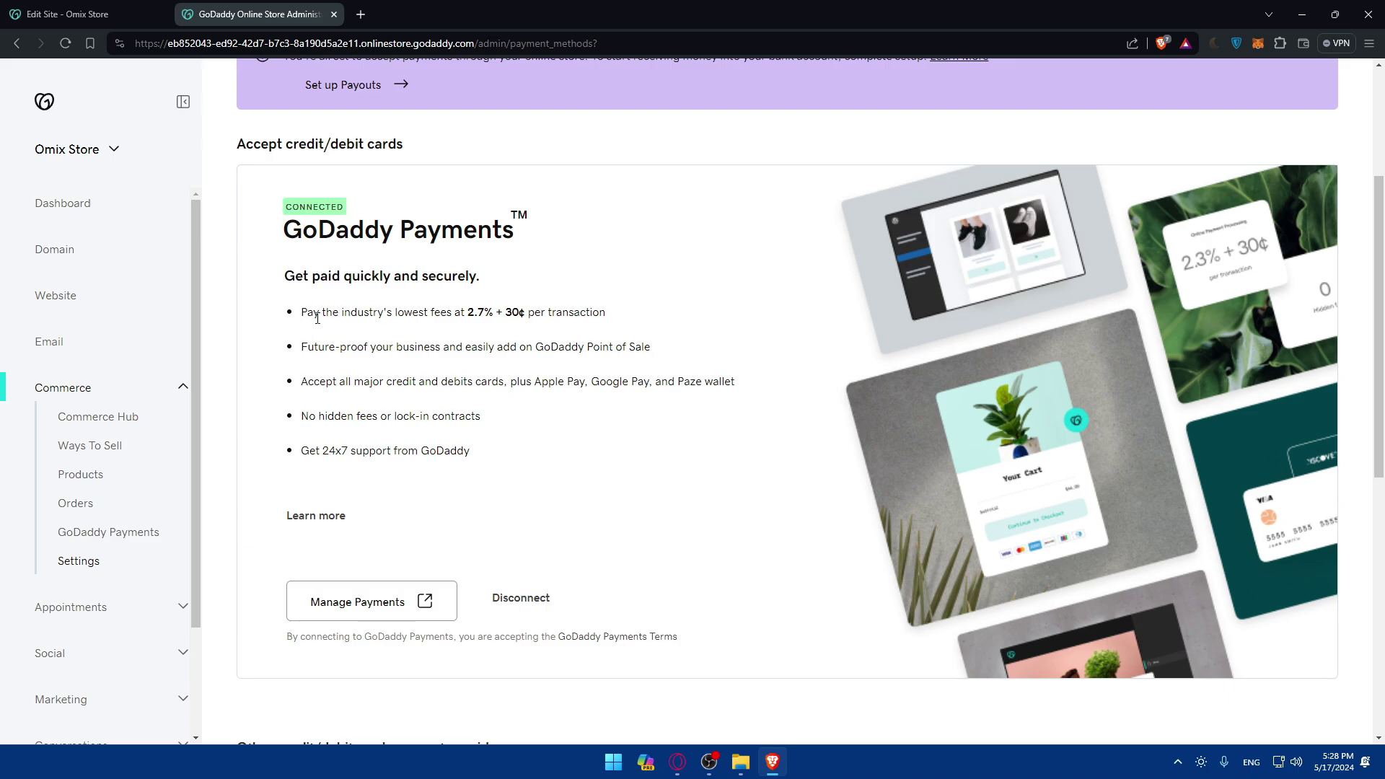
drag(302, 311, 472, 444)
click(472, 444)
double_click(428, 381)
click(490, 376)
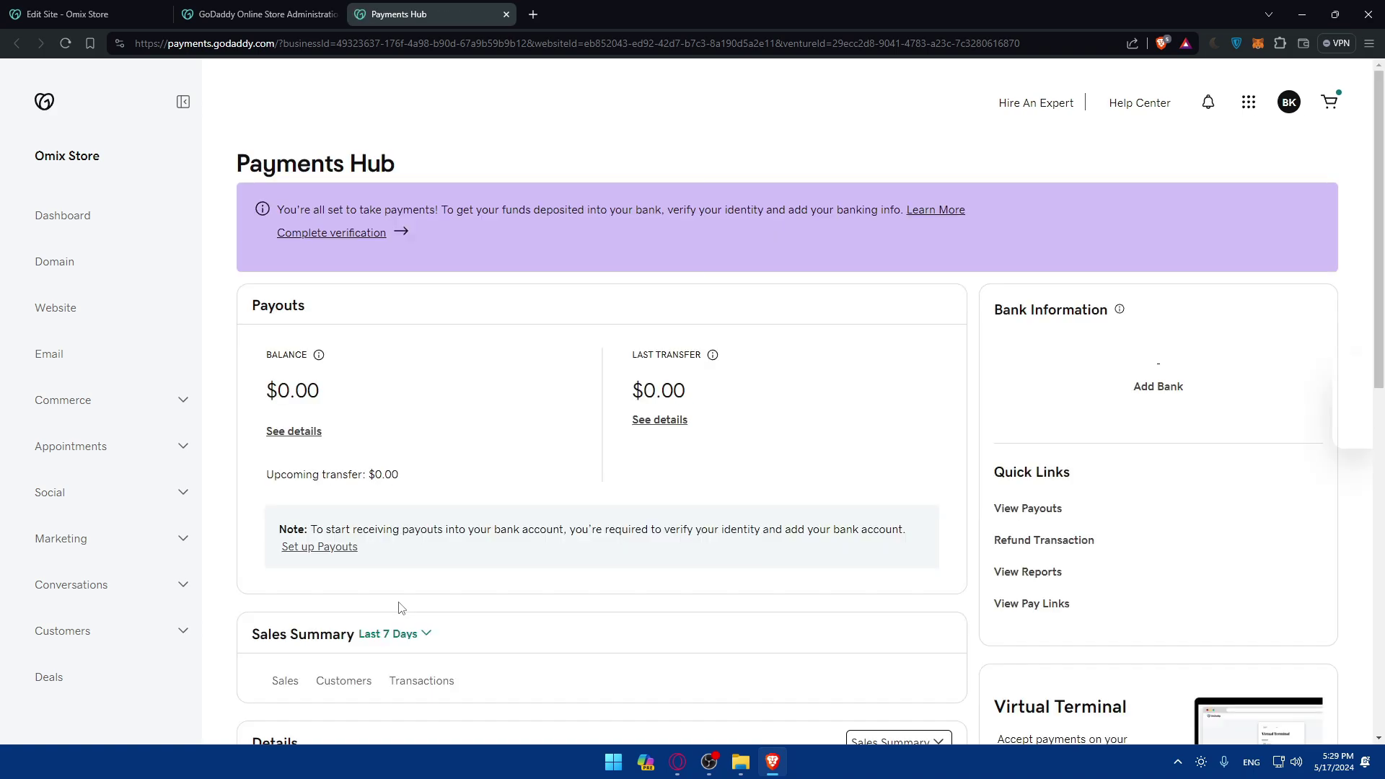
Step: Scroll through Payments Hub's $0.00 payouts, last-7-days sales summary and details table
scroll(465, 401, down, 3)
scroll(470, 387, down, 7)
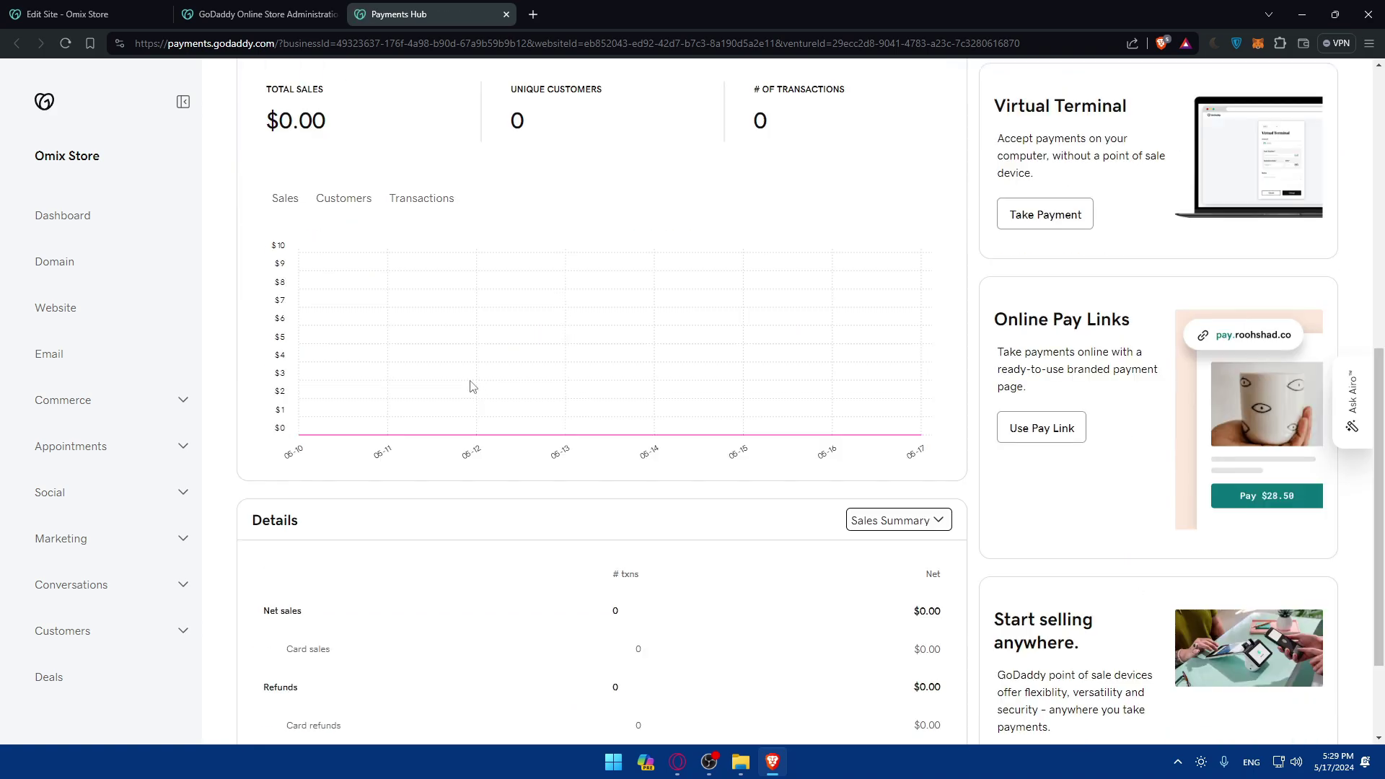
scroll(470, 388, up, 10)
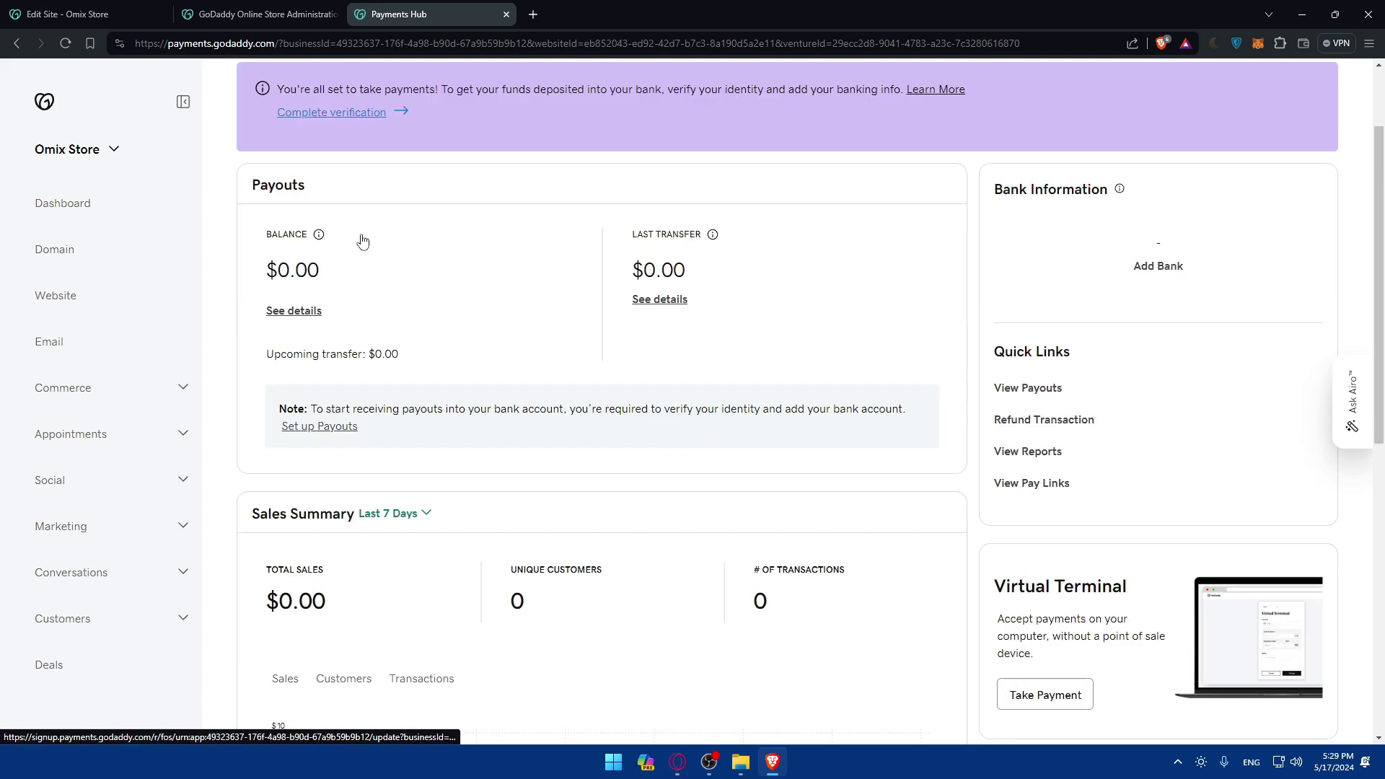
scroll(357, 233, down, 2)
scroll(367, 249, down, 4)
scroll(374, 265, down, 1)
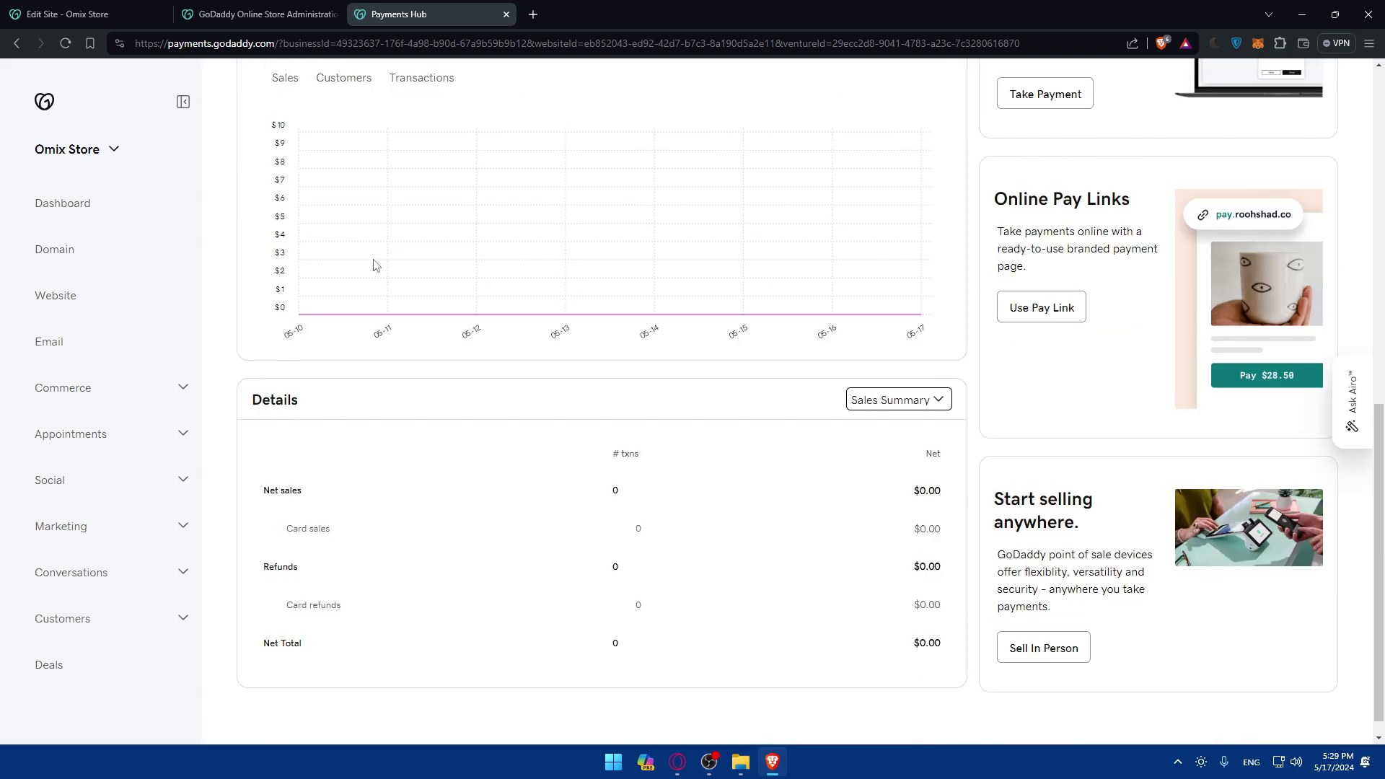
scroll(530, 191, up, 7)
scroll(532, 144, down, 2)
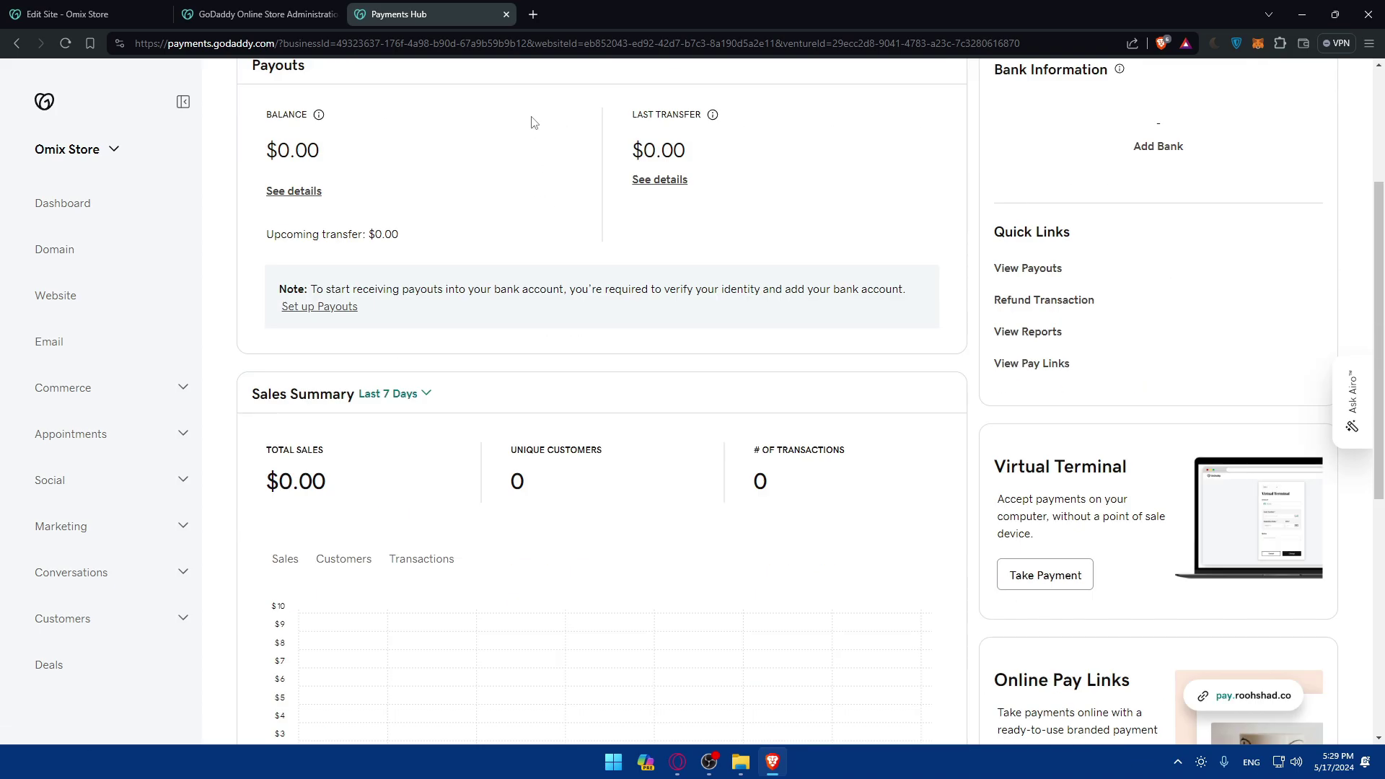
Step: Close Payments Hub and expand the other credit/debit card payment providers list
click(505, 15)
scroll(537, 252, down, 7)
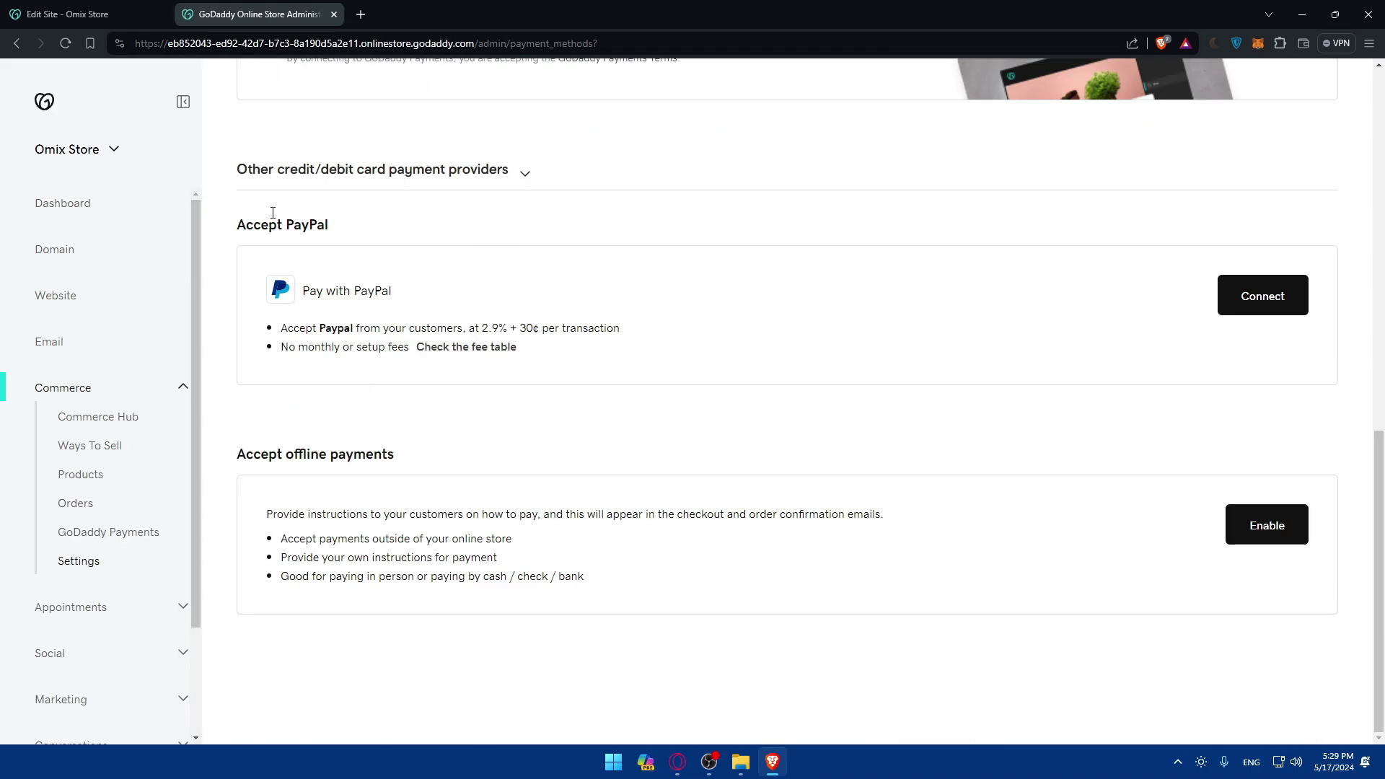
scroll(303, 230, up, 3)
scroll(334, 261, down, 2)
scroll(406, 402, up, 3)
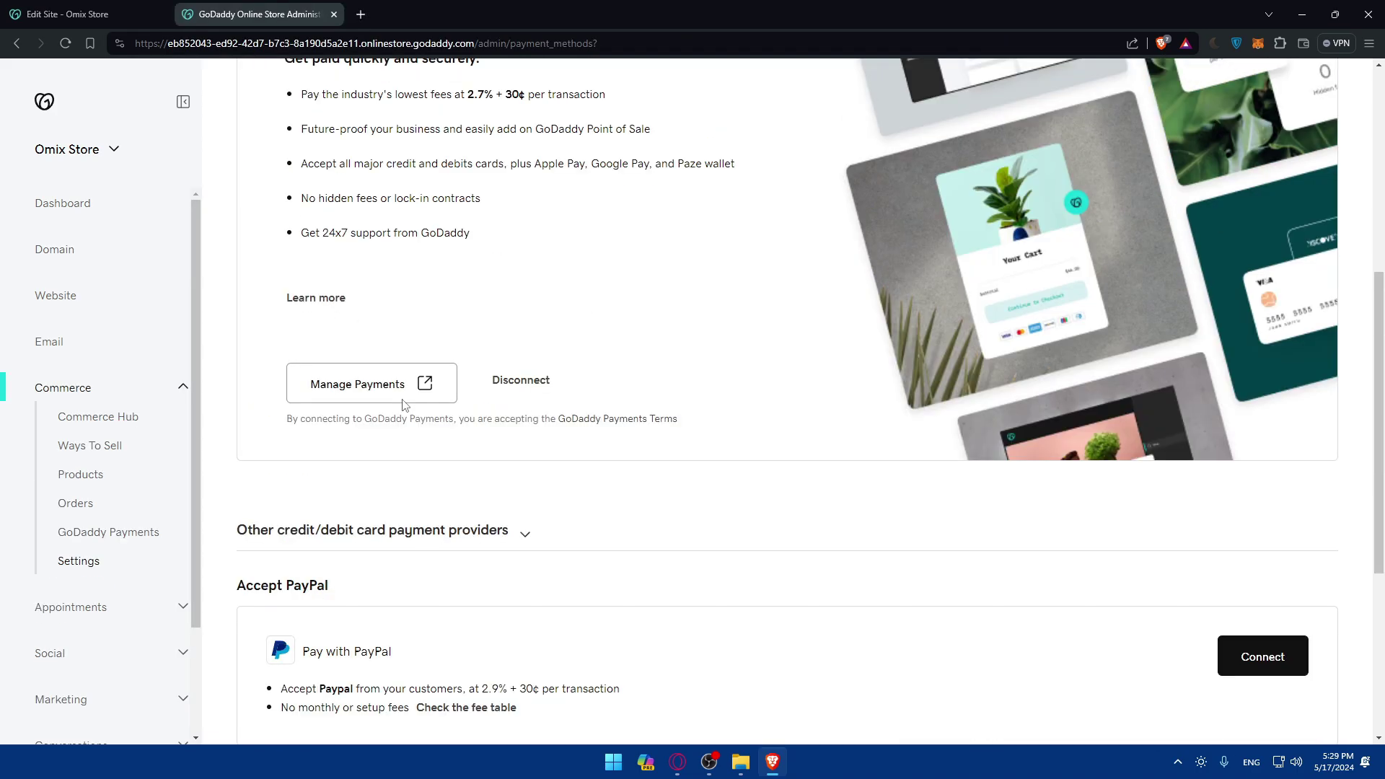
scroll(401, 404, down, 2)
click(392, 411)
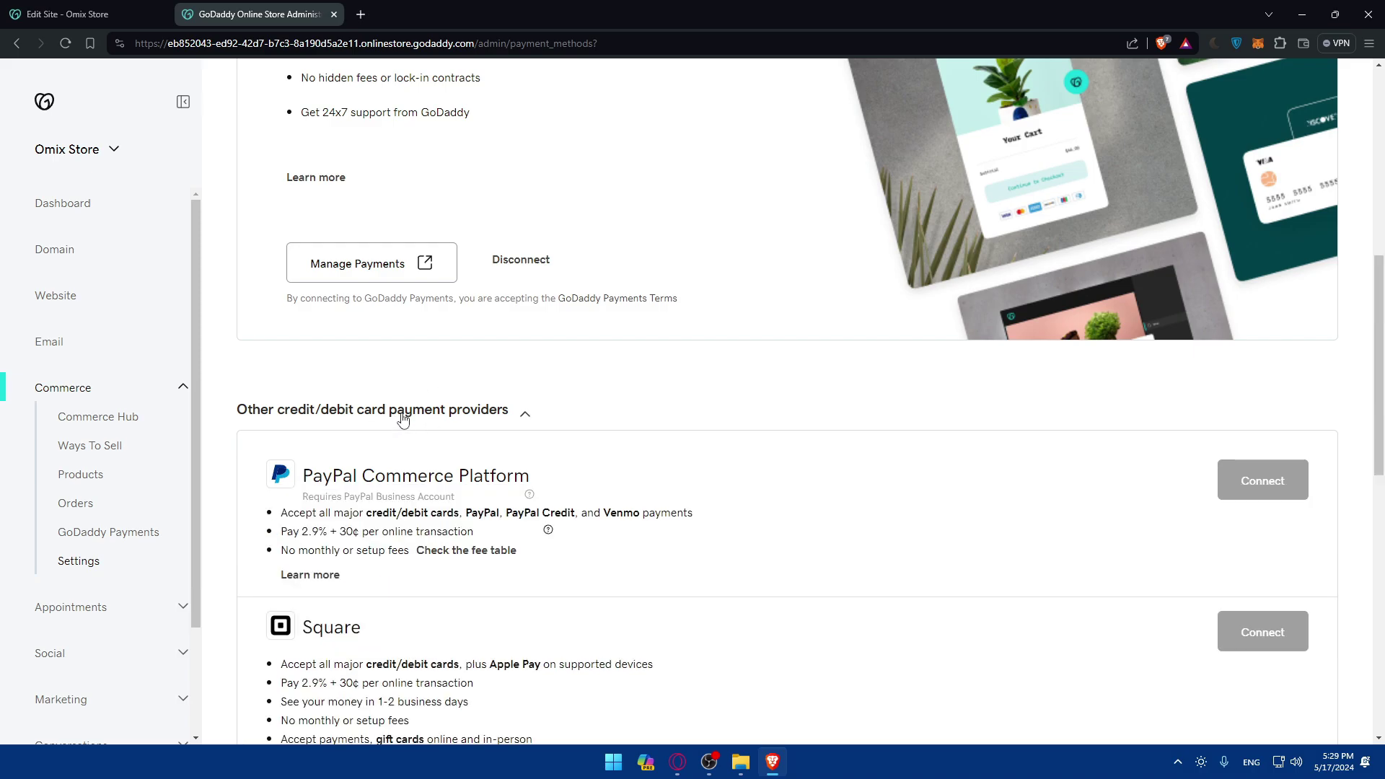
scroll(433, 415, down, 2)
scroll(438, 414, up, 5)
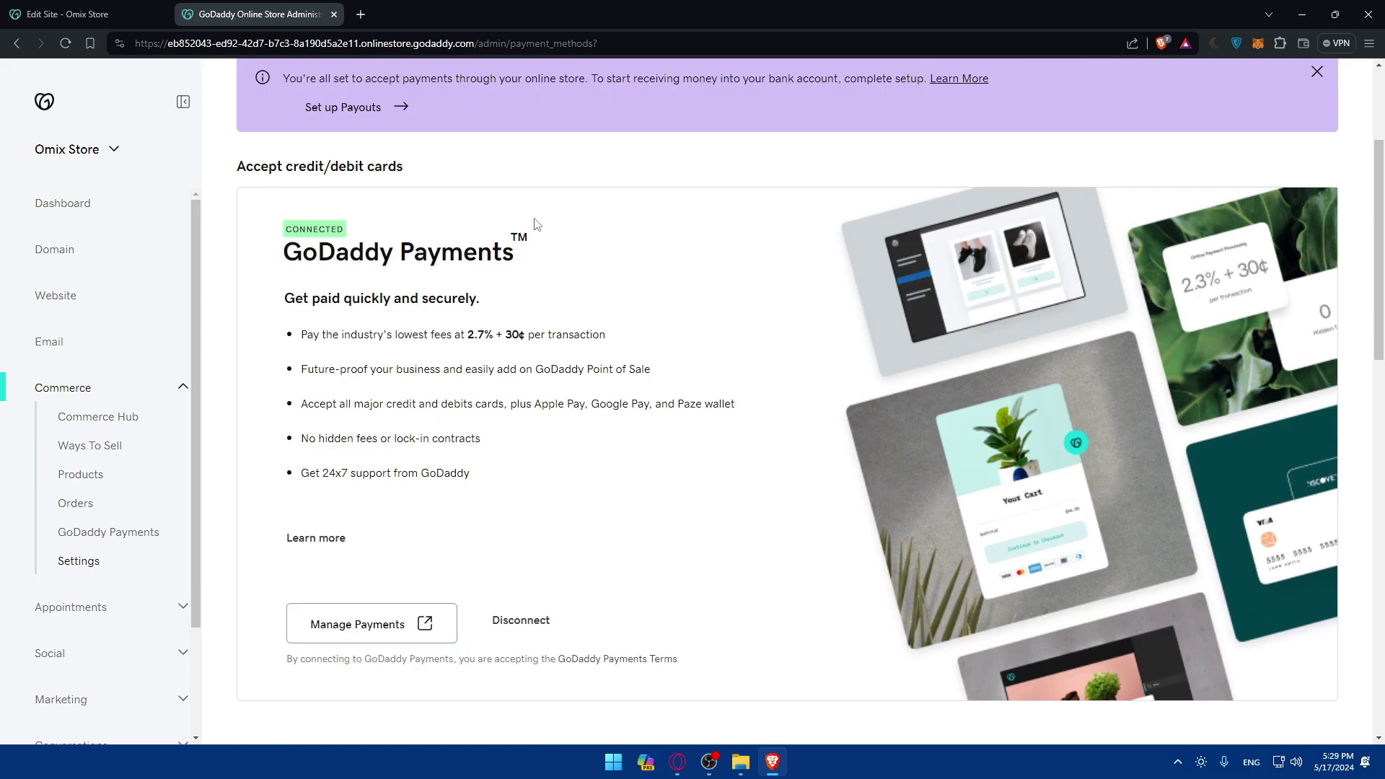
triple_click(282, 254)
click(303, 234)
Step: Try PayPal Commerce Platform as card processor, then return to the Omix Store editor
scroll(552, 291, down, 4)
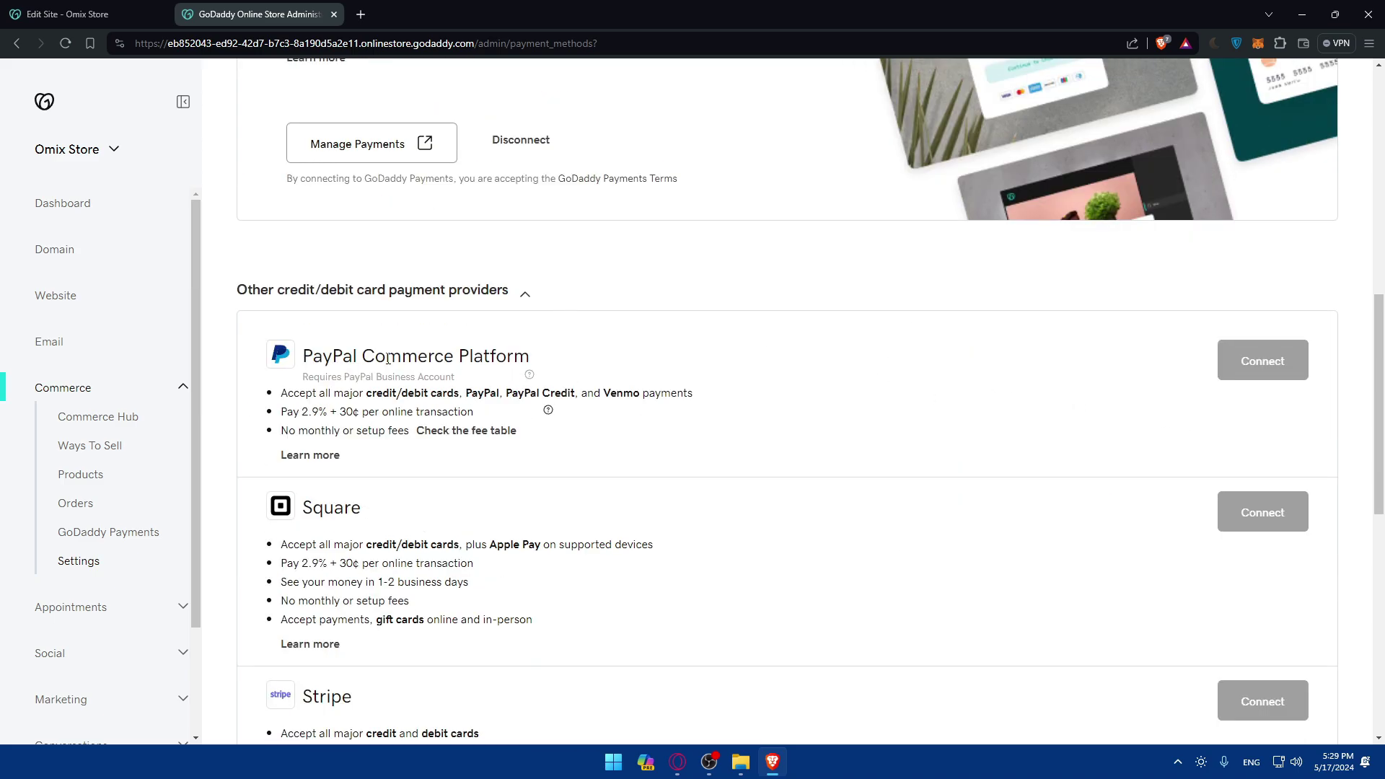
click(1249, 369)
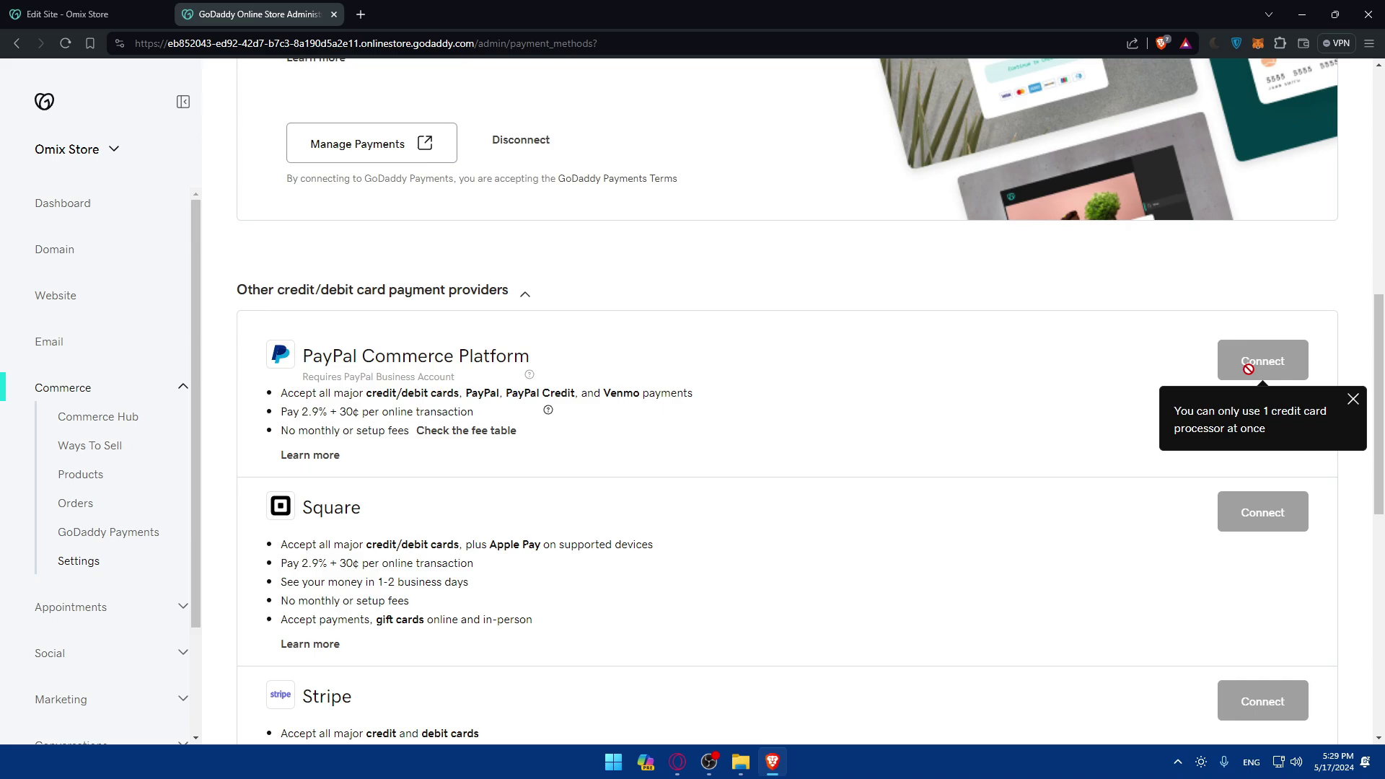
scroll(982, 435, down, 2)
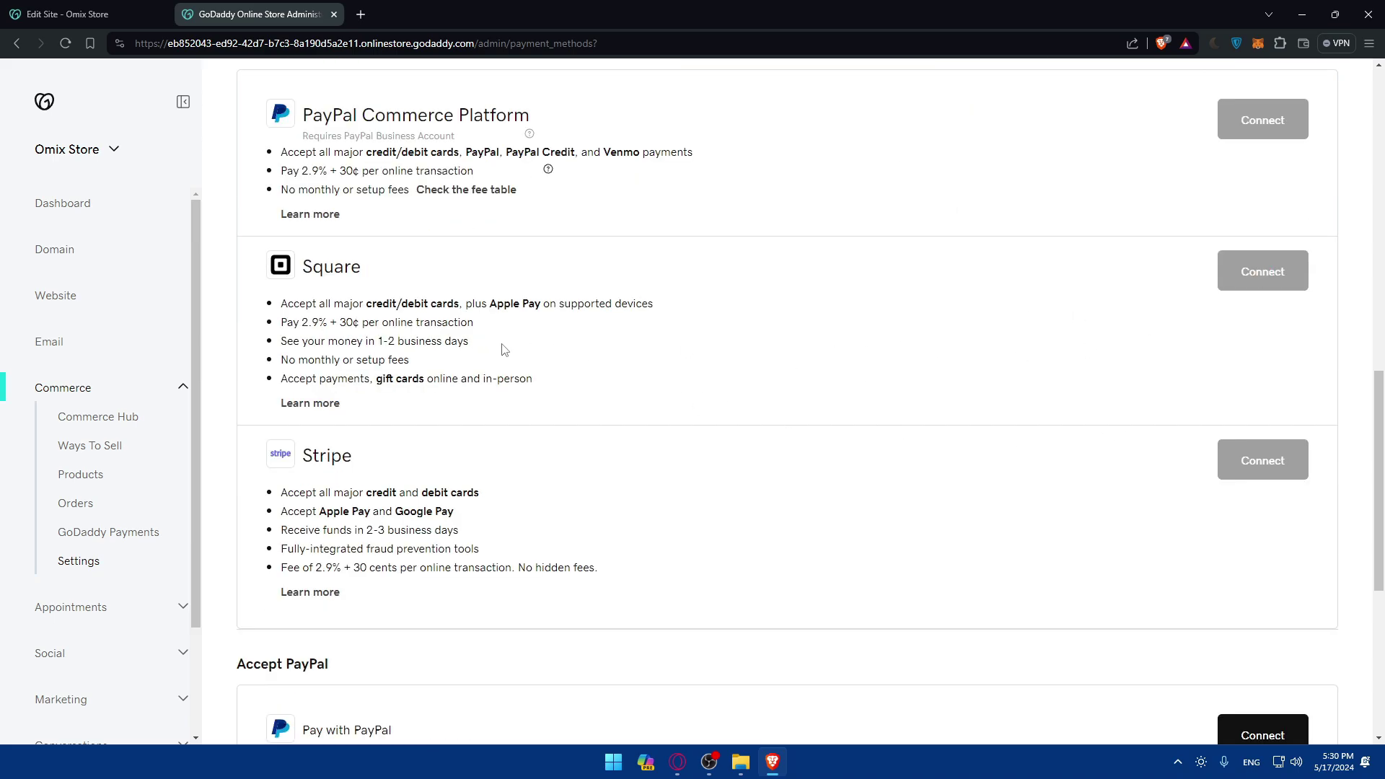
scroll(1094, 389, down, 3)
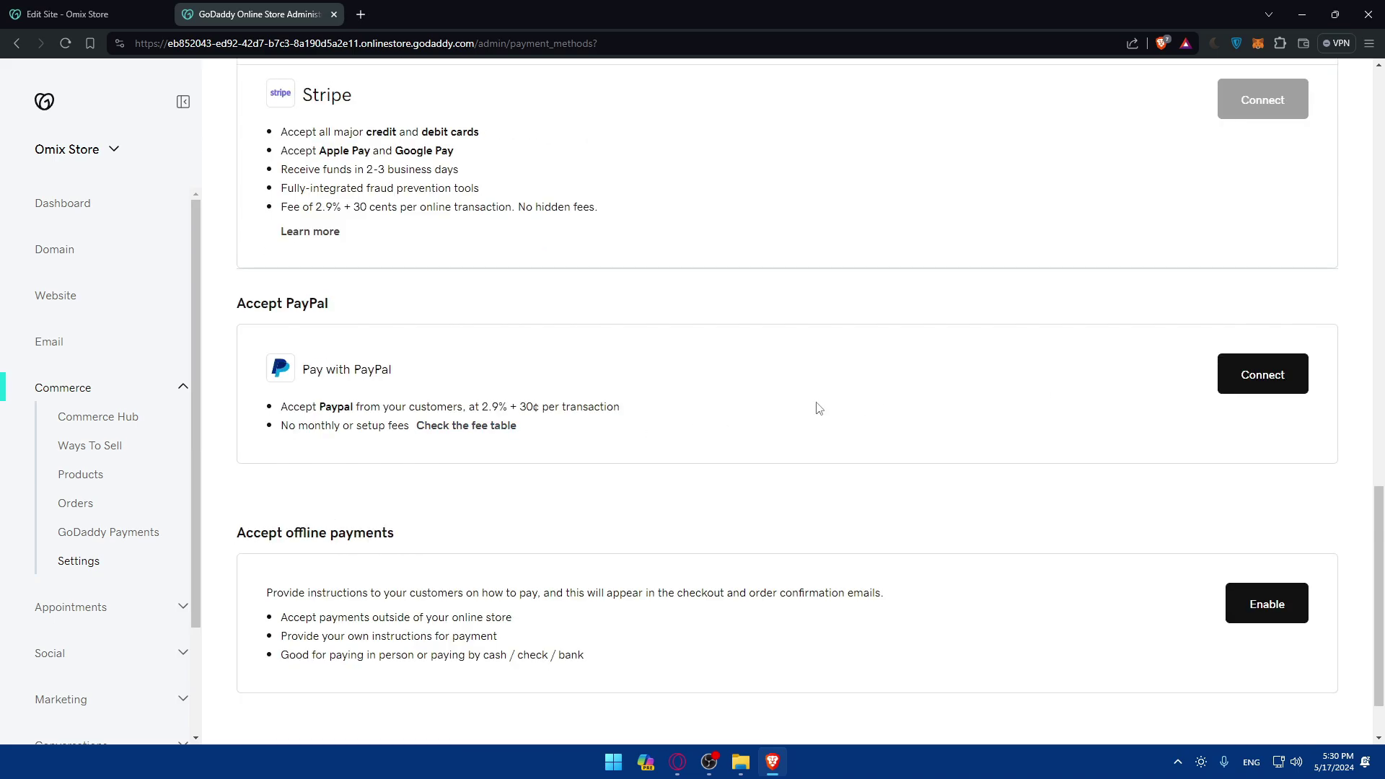
scroll(1226, 390, down, 1)
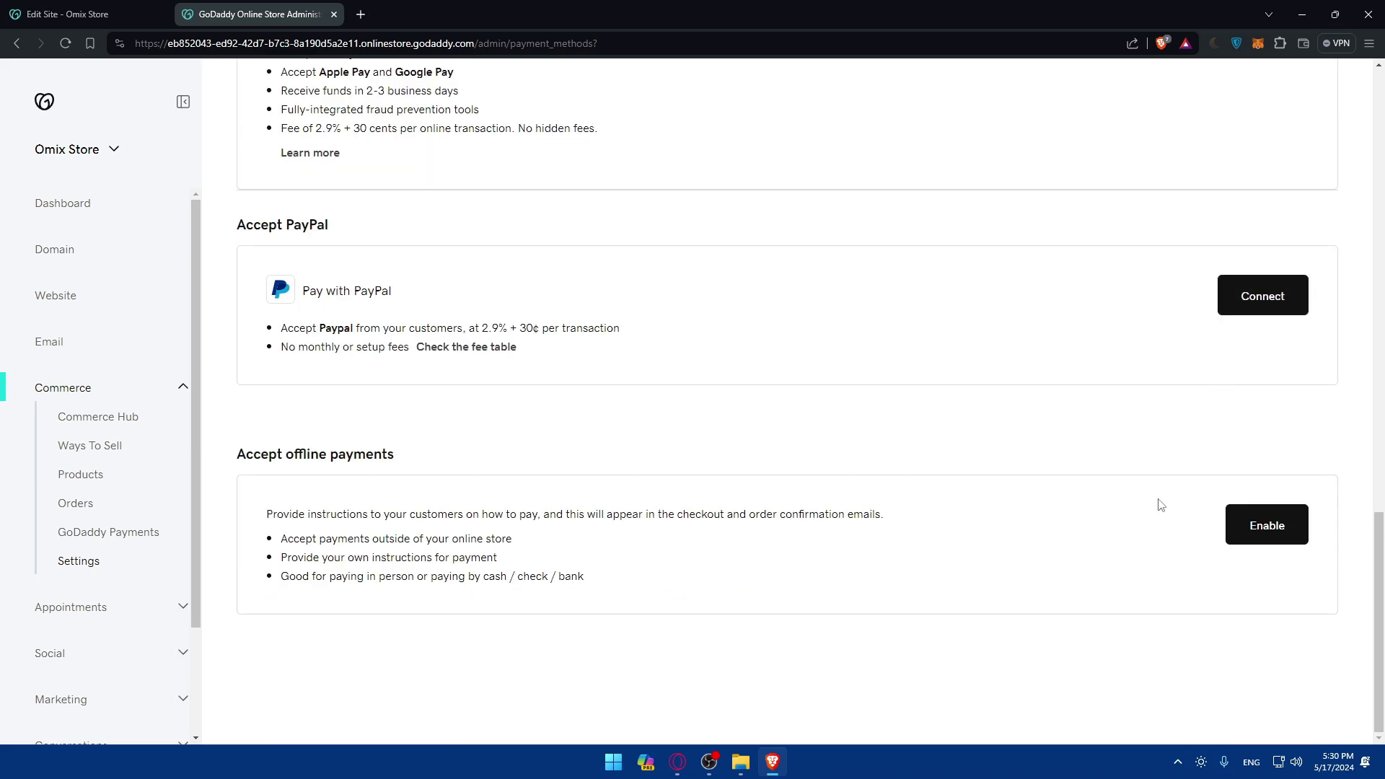
scroll(1167, 513, up, 9)
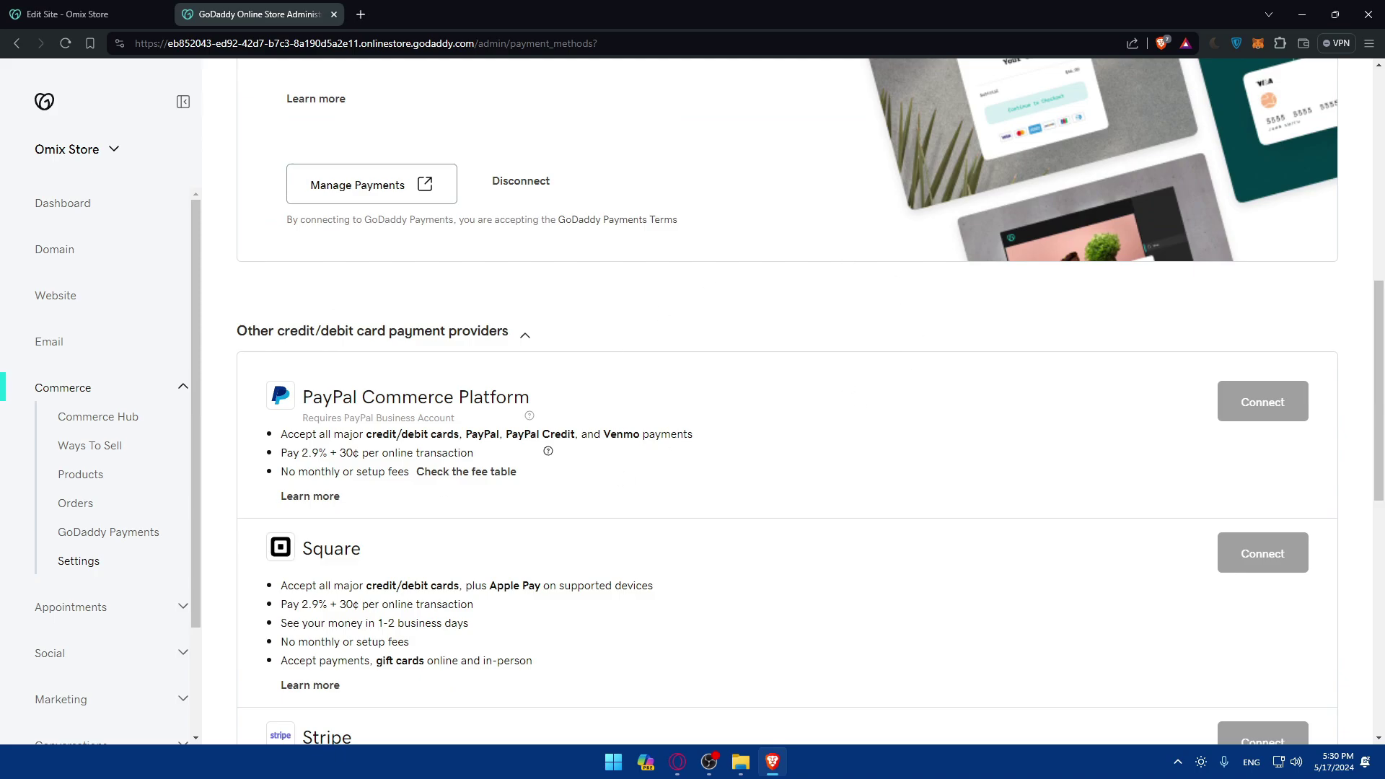
scroll(952, 386, down, 10)
scroll(982, 406, up, 2)
scroll(983, 406, up, 8)
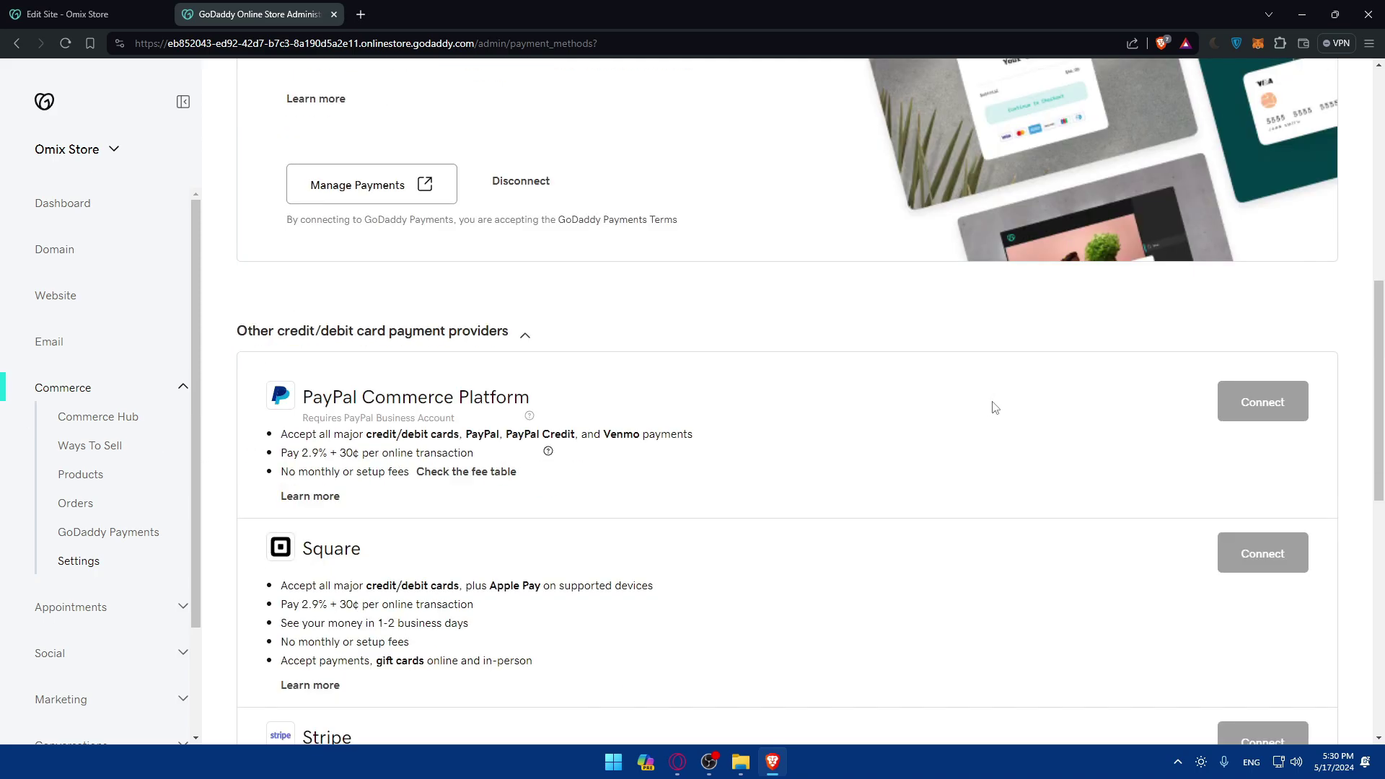
click(35, 9)
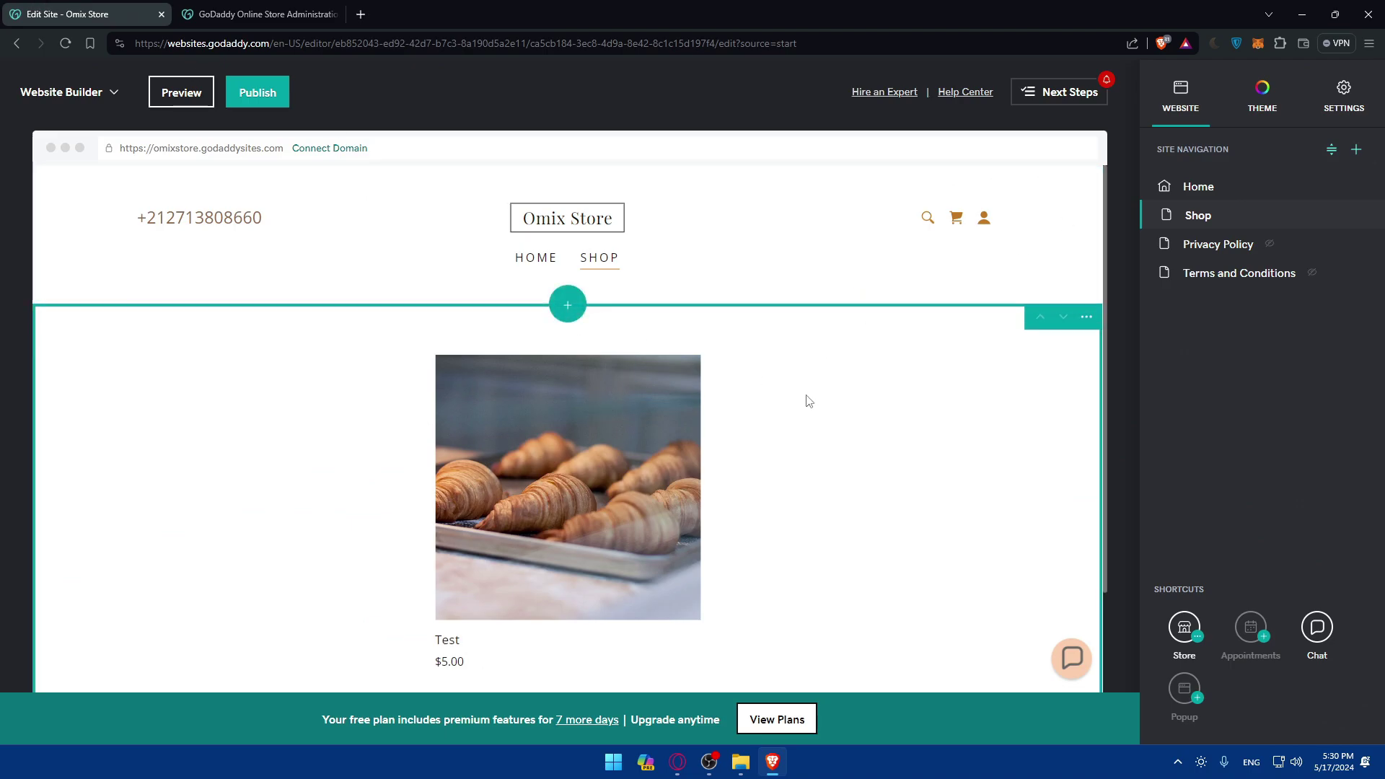